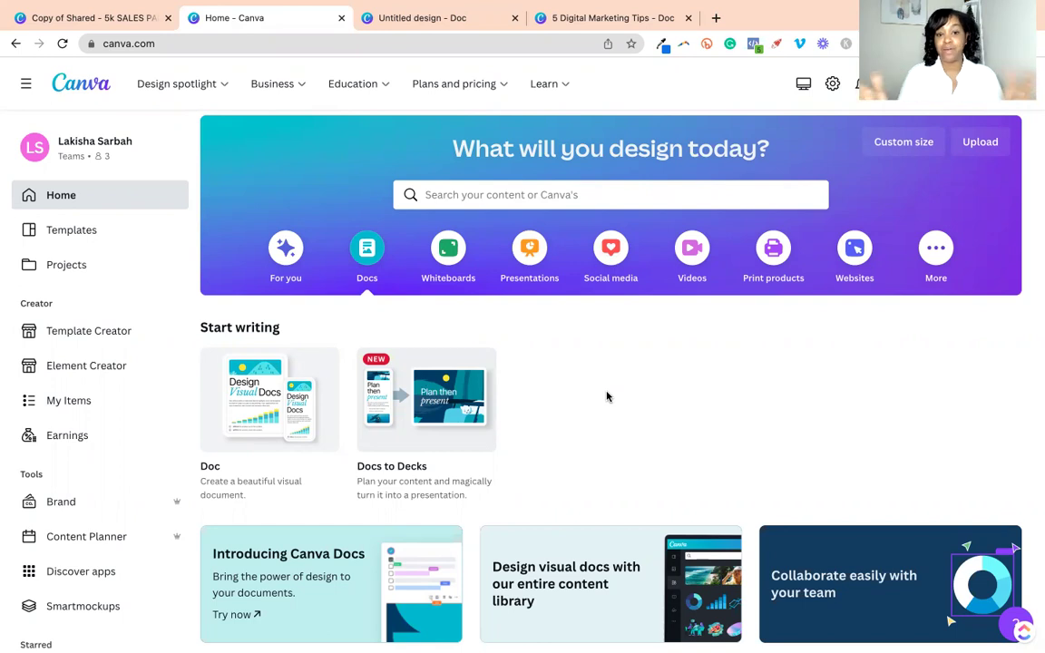
# - Create a new blank Doc from the Docs category on the Canva home page
pyautogui.scroll(-2, 550, 343)
pyautogui.scroll(3, 483, 332)
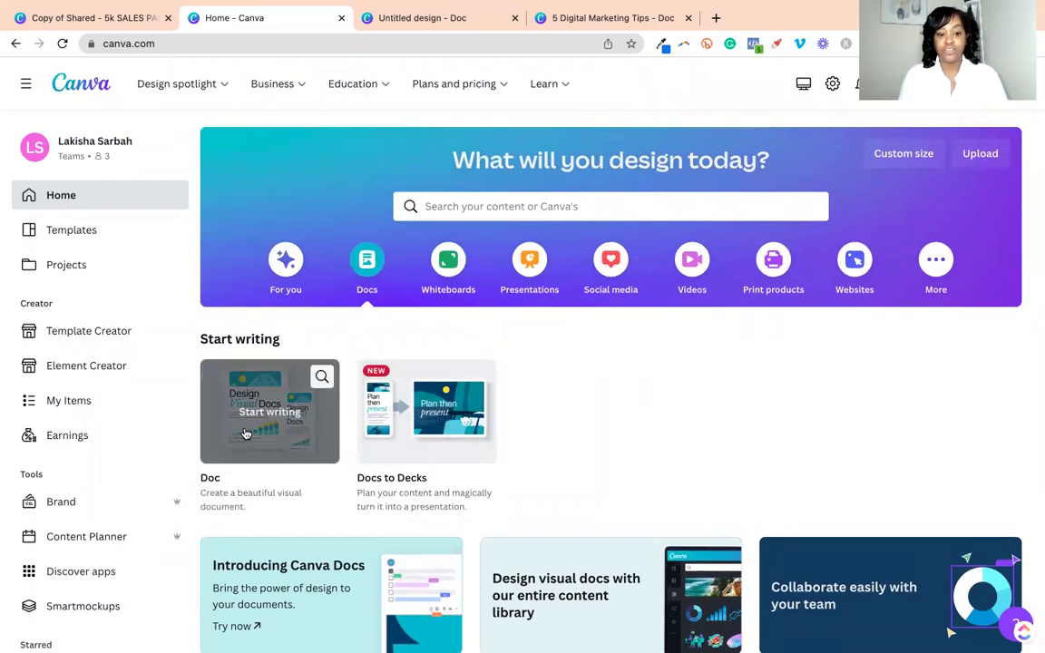
pyautogui.click(270, 399)
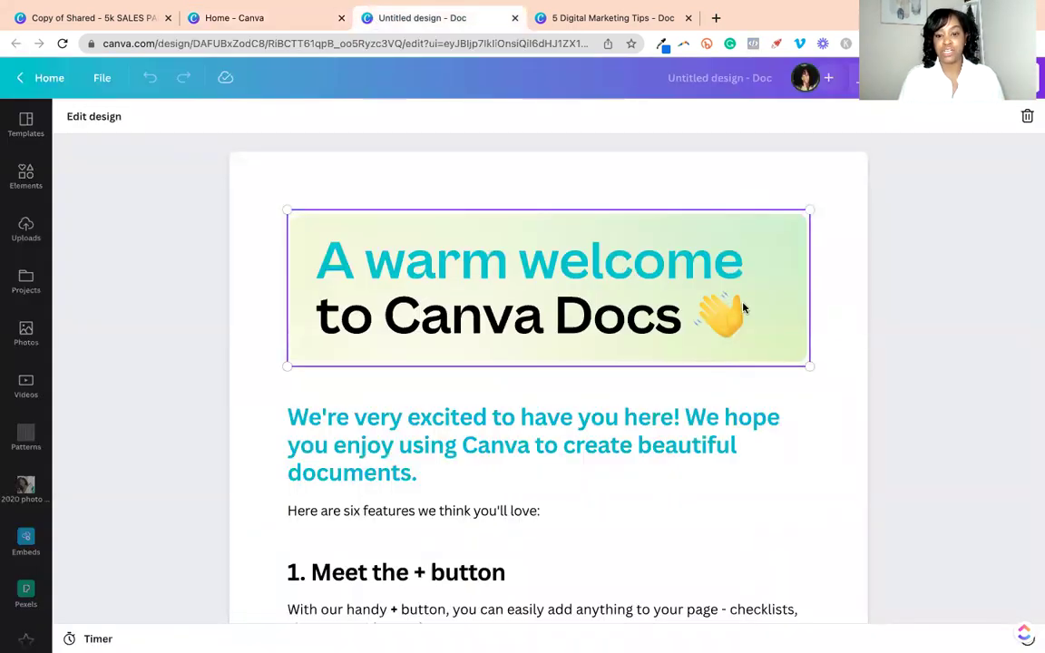
# - Read through the welcome Doc's six feature sections, from the welcome banner to the team collaboration section, and return to its beginning
pyautogui.scroll(-1, 789, 357)
pyautogui.click(667, 343)
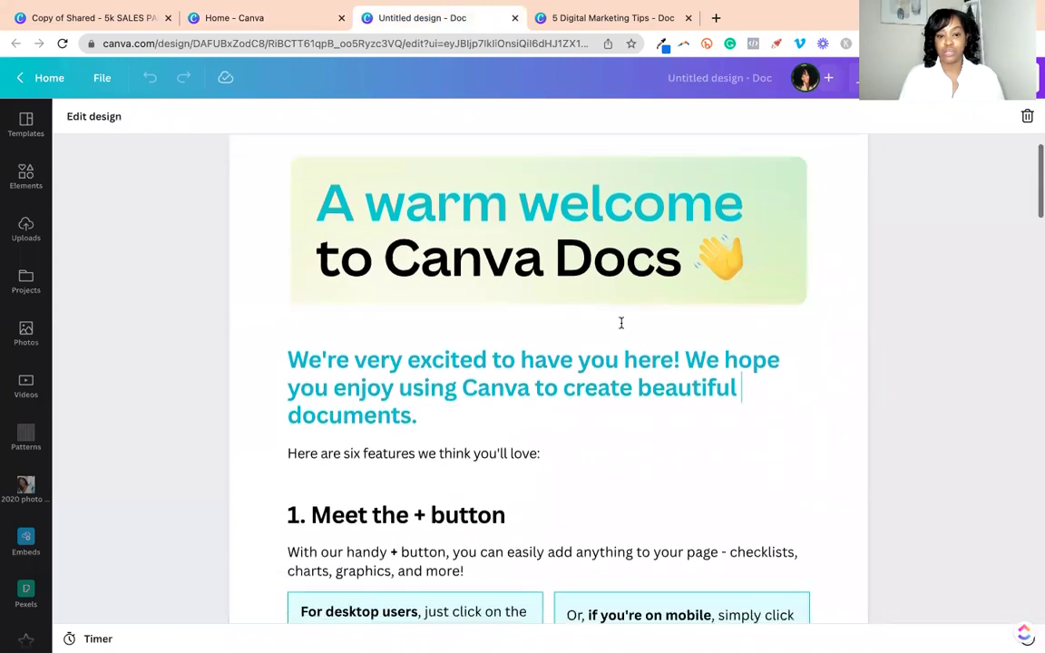
pyautogui.click(385, 209)
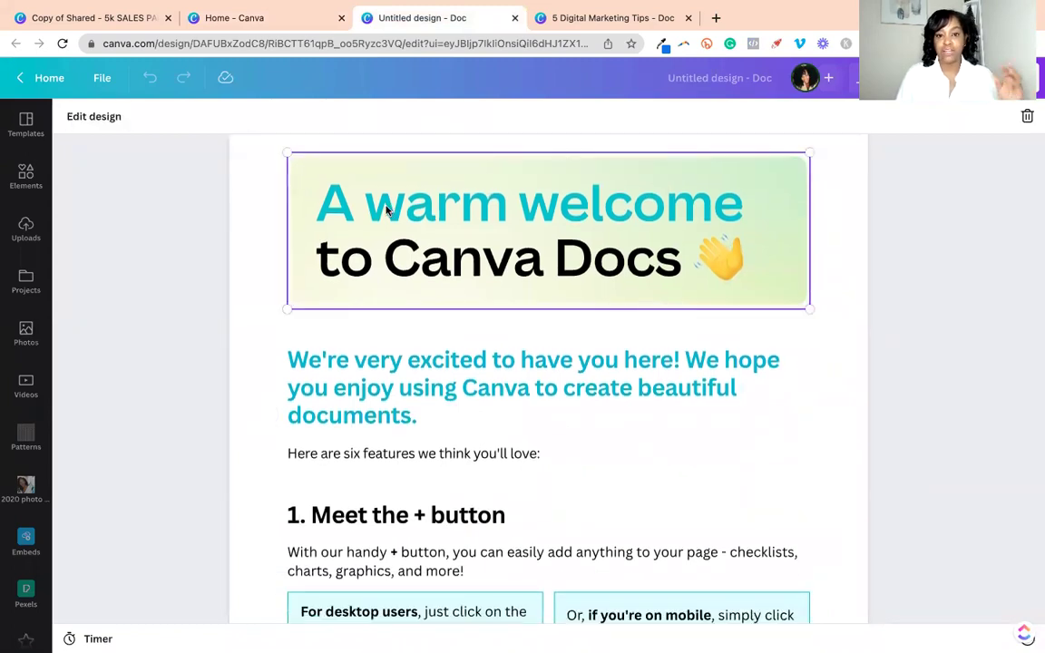
pyautogui.scroll(-3, 434, 262)
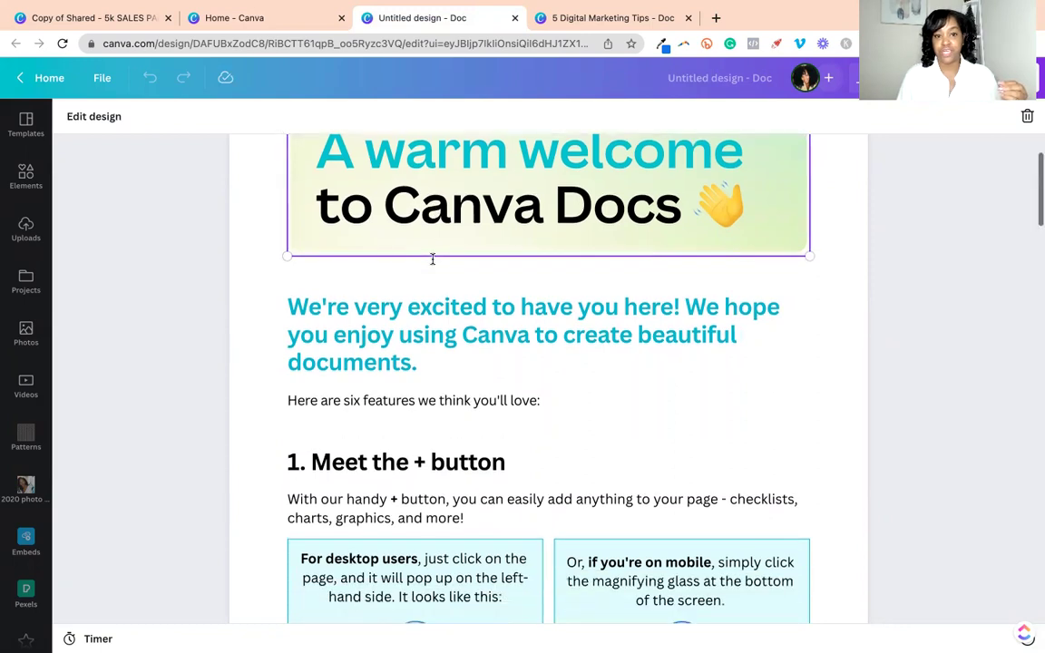
pyautogui.scroll(-5, 433, 260)
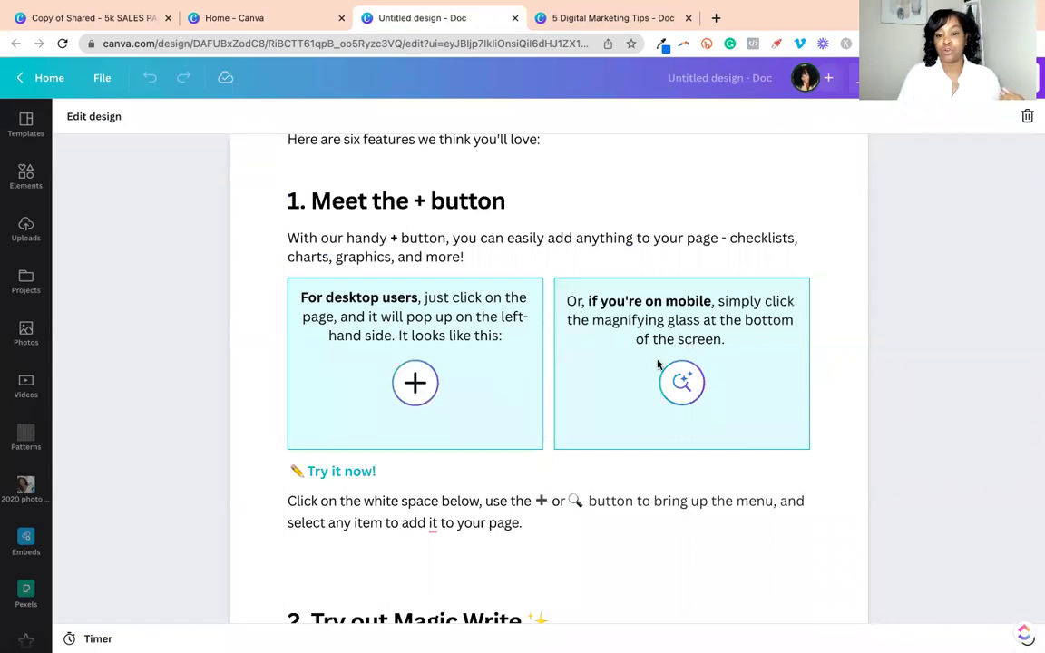
pyautogui.scroll(-5, 685, 386)
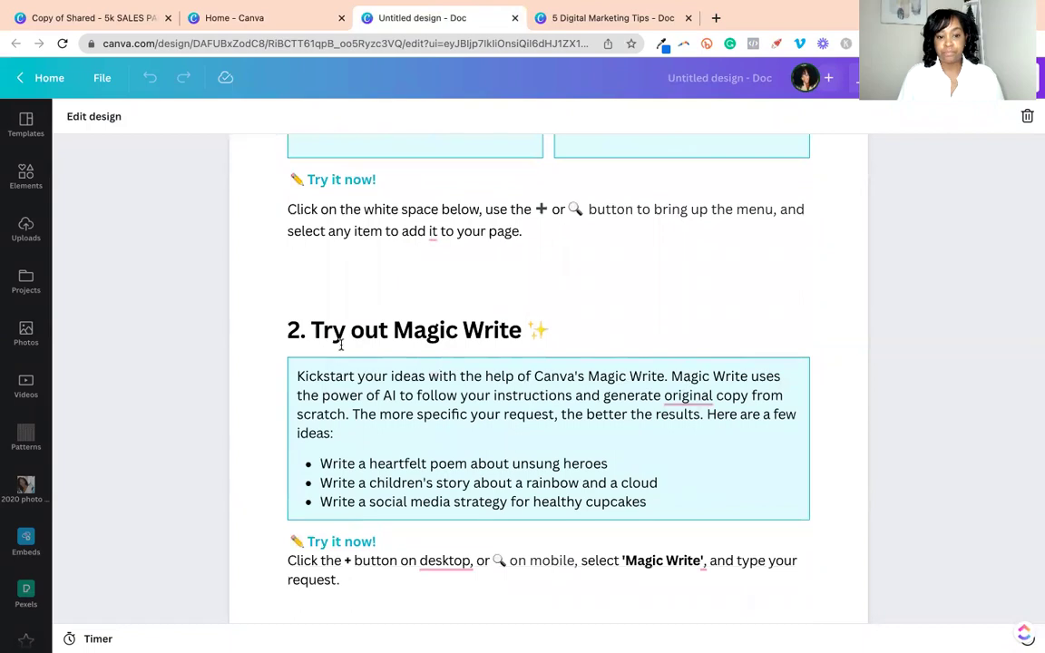
pyautogui.scroll(-1, 336, 352)
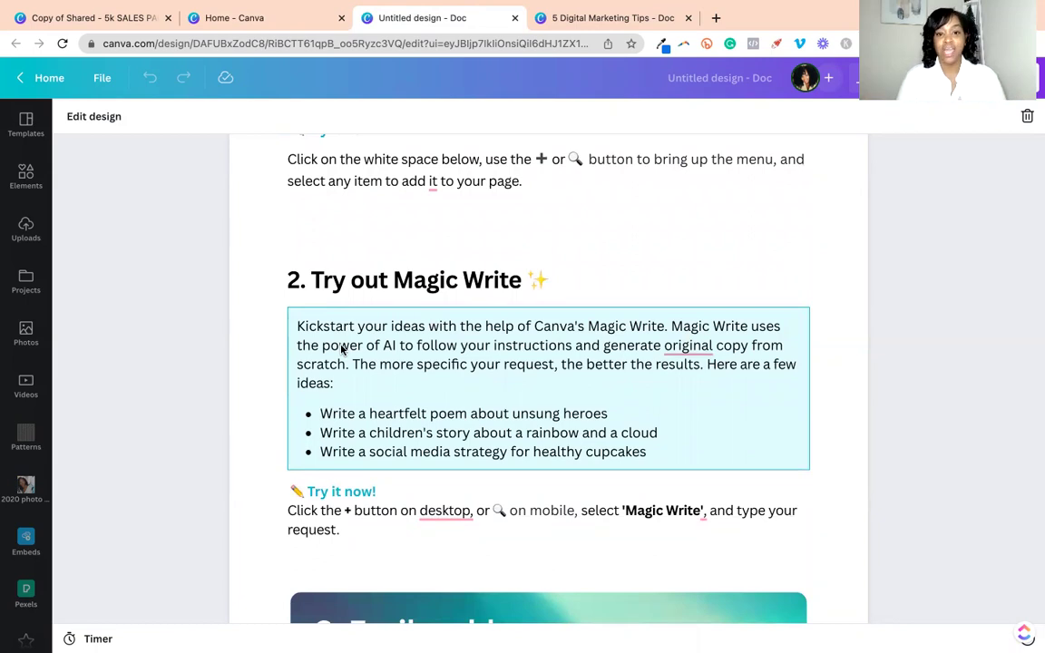
pyautogui.scroll(-6, 342, 350)
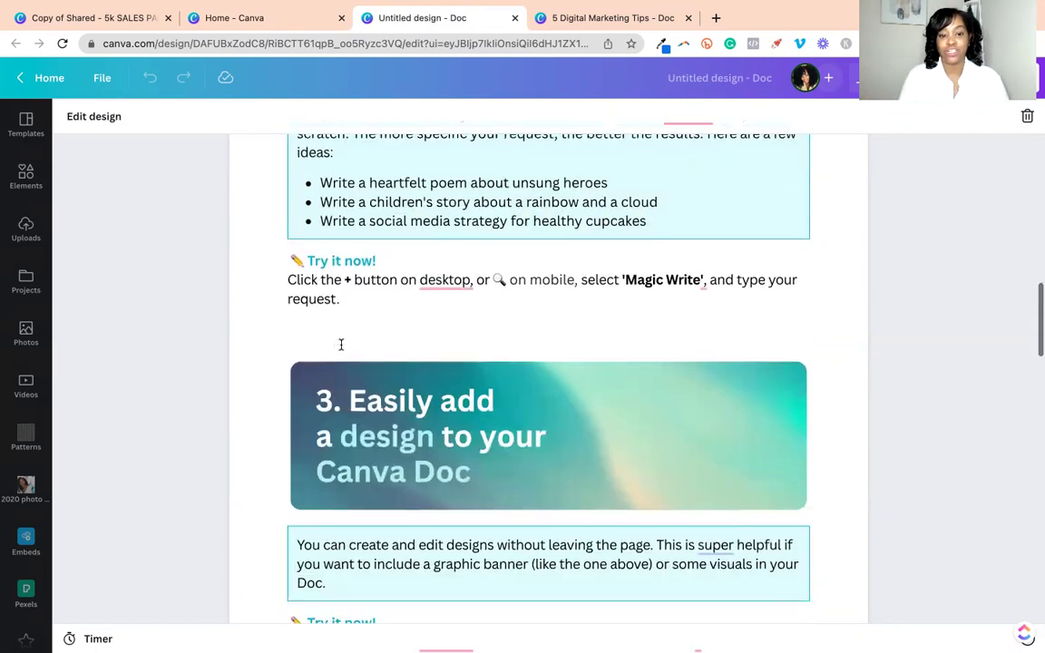
pyautogui.scroll(-2, 342, 350)
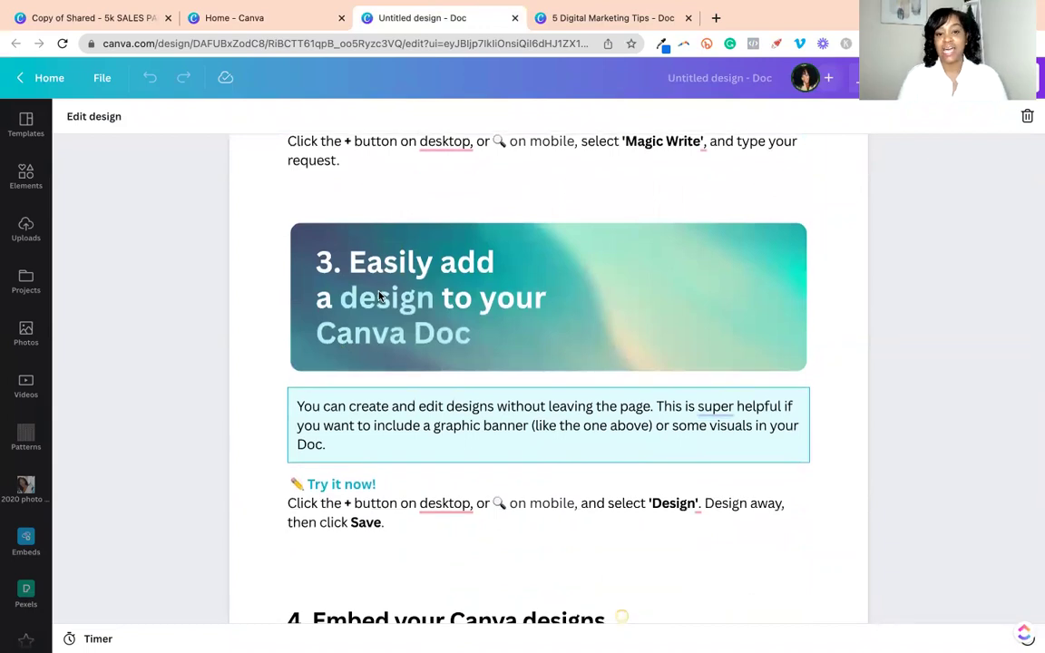
pyautogui.scroll(-4, 381, 296)
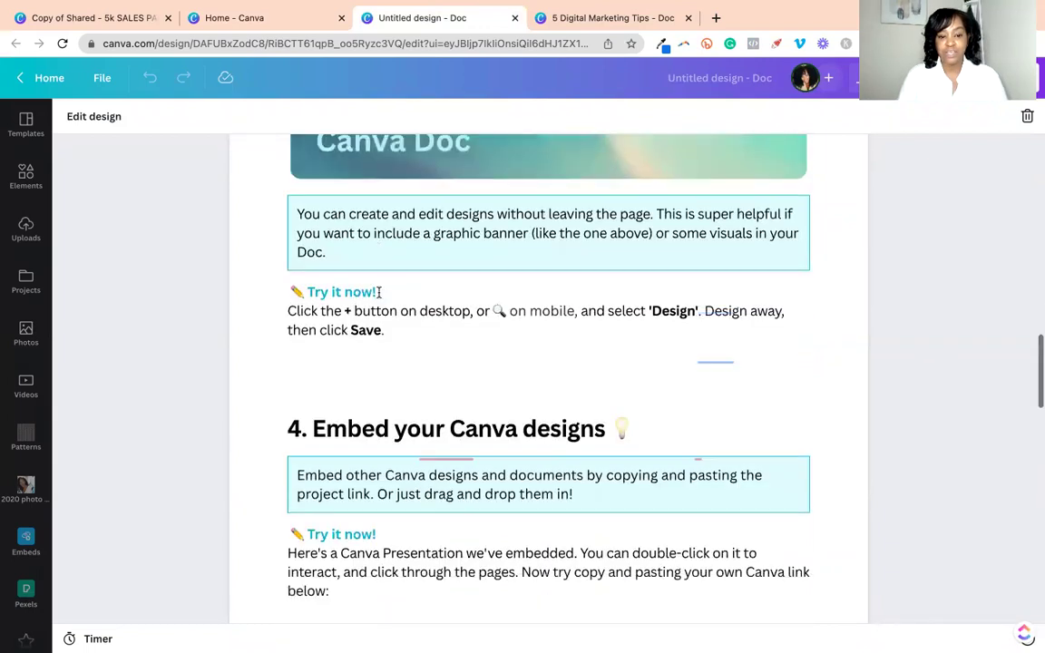
pyautogui.scroll(-2, 400, 405)
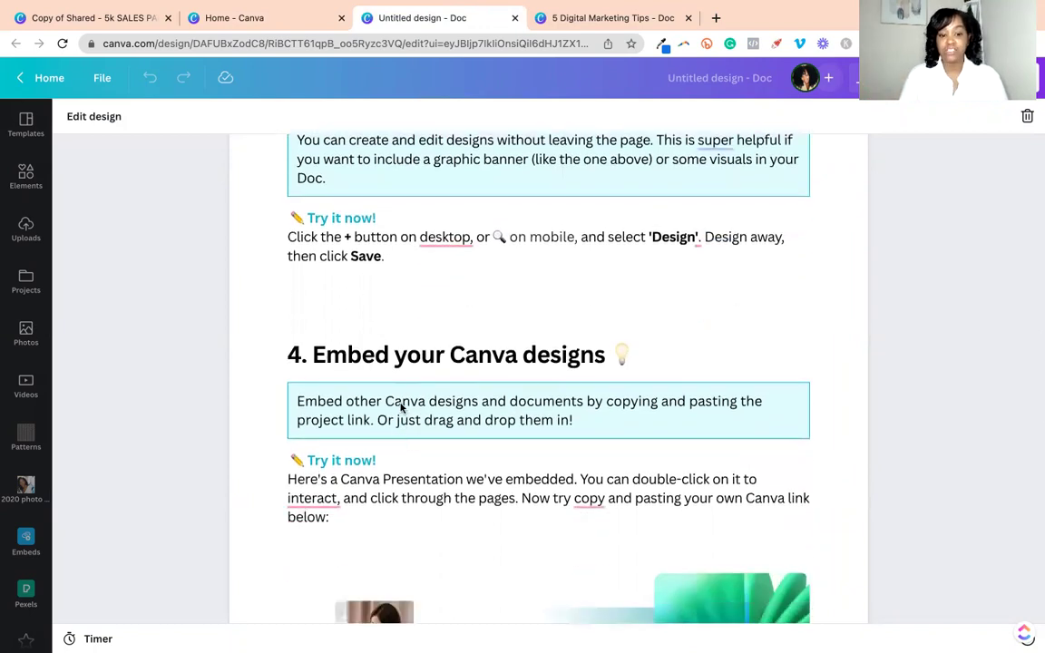
pyautogui.scroll(-12, 400, 408)
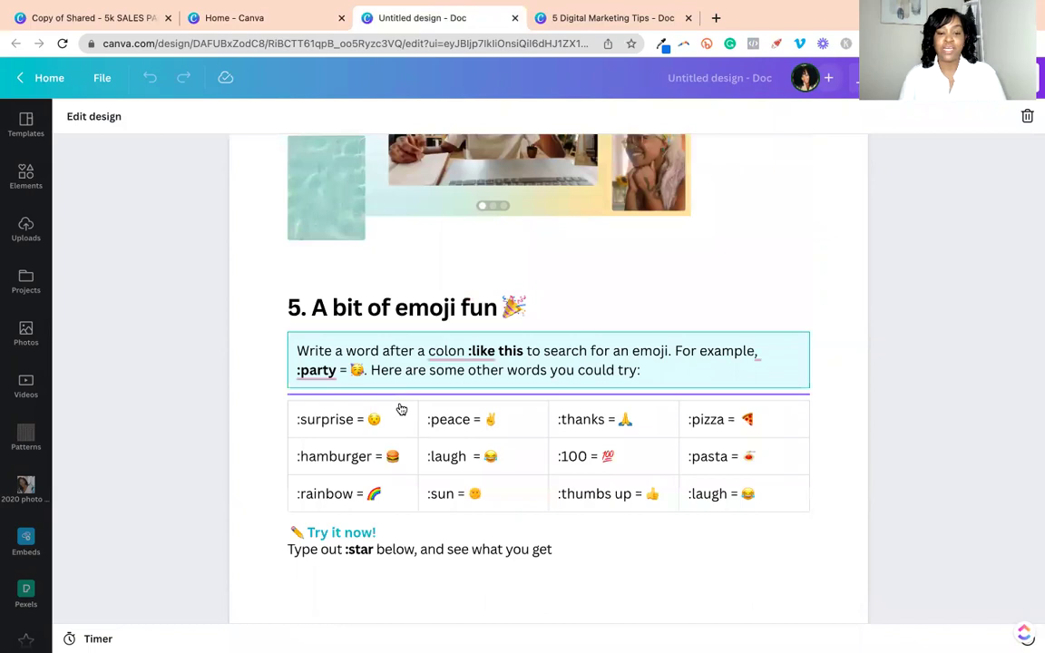
pyautogui.scroll(-9, 400, 409)
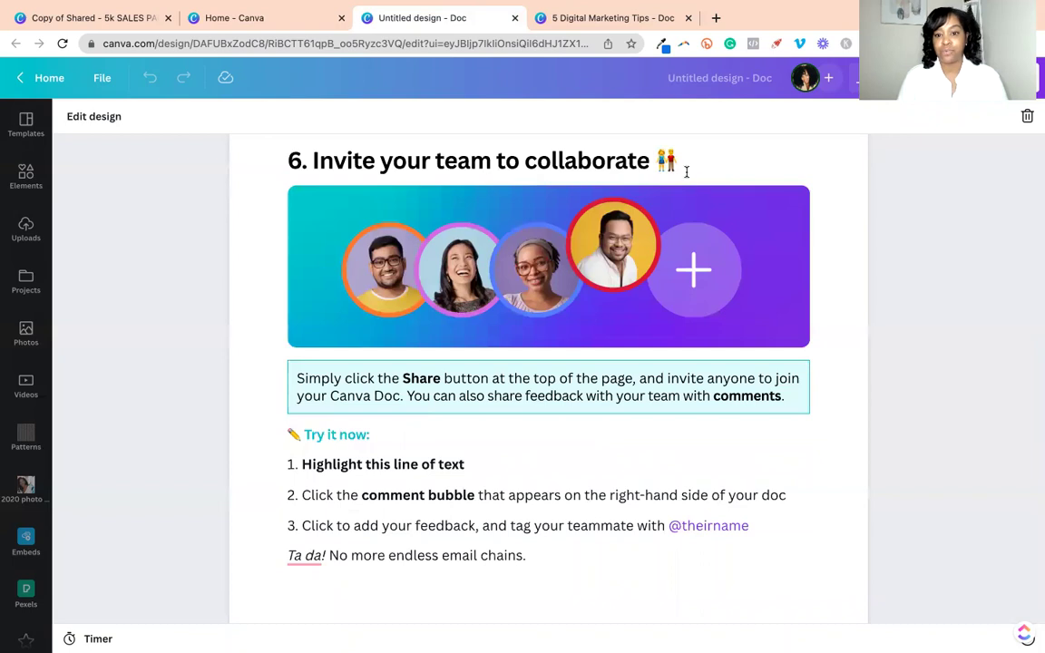
pyautogui.scroll(-4, 687, 170)
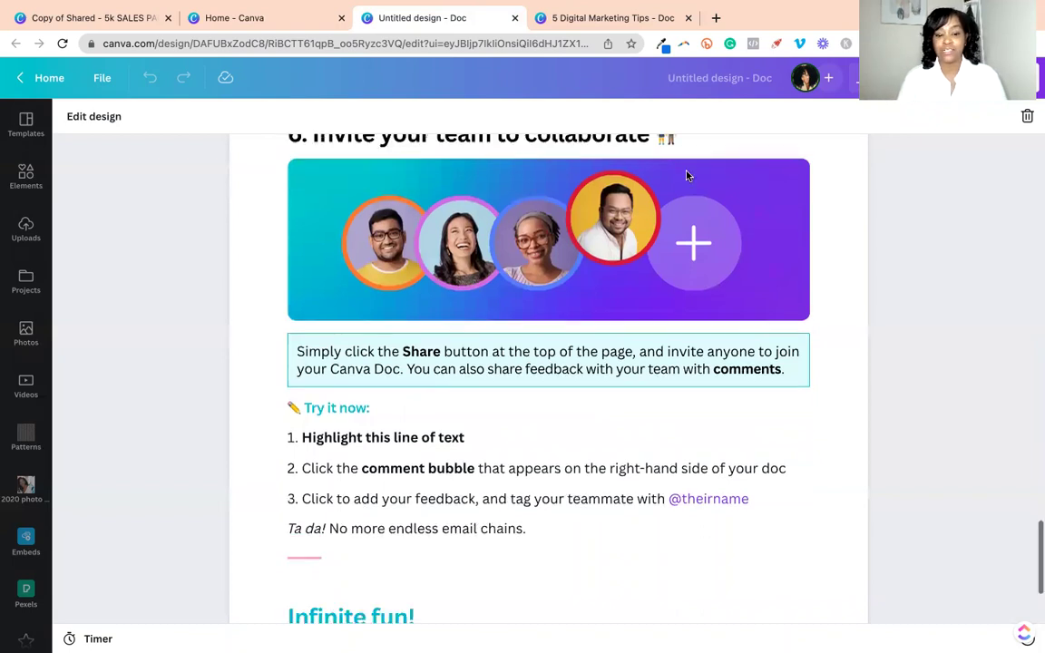
pyautogui.scroll(20, 687, 170)
pyautogui.scroll(20, 687, 170)
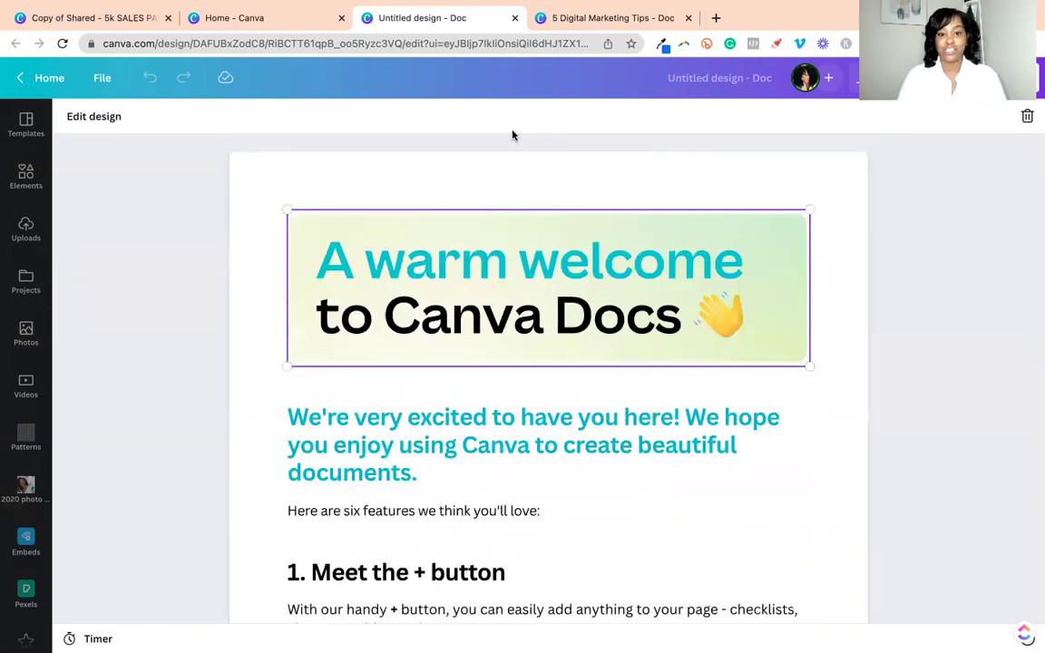
# - Switch to the 5 Digital Marketing Tips document, hide the uploads beside it, and examine its title and header image
pyautogui.click(549, 20)
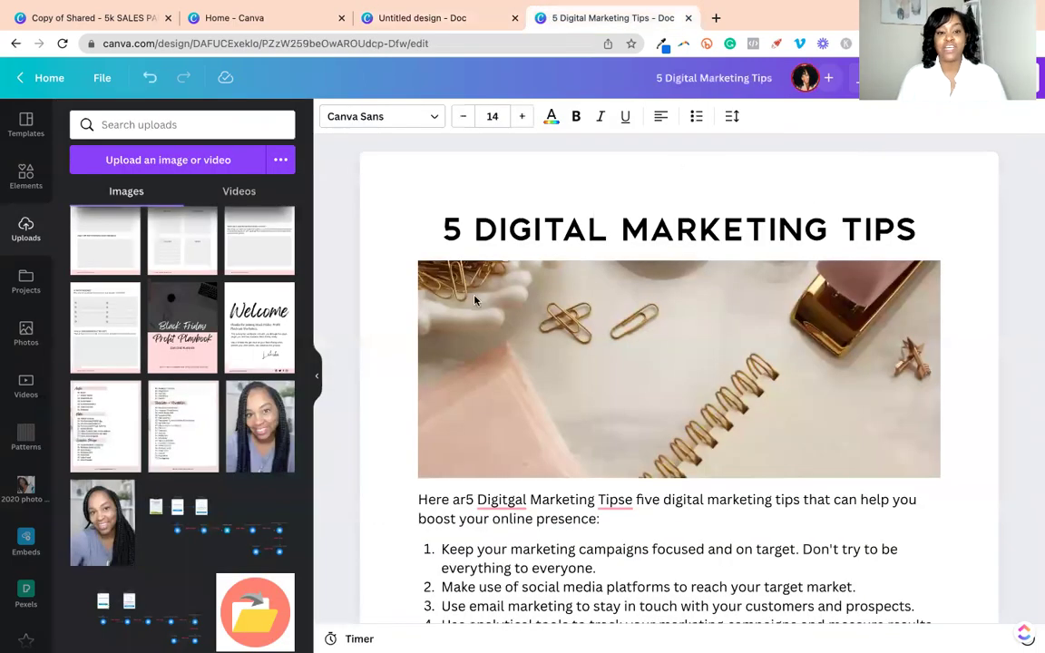
pyautogui.click(317, 379)
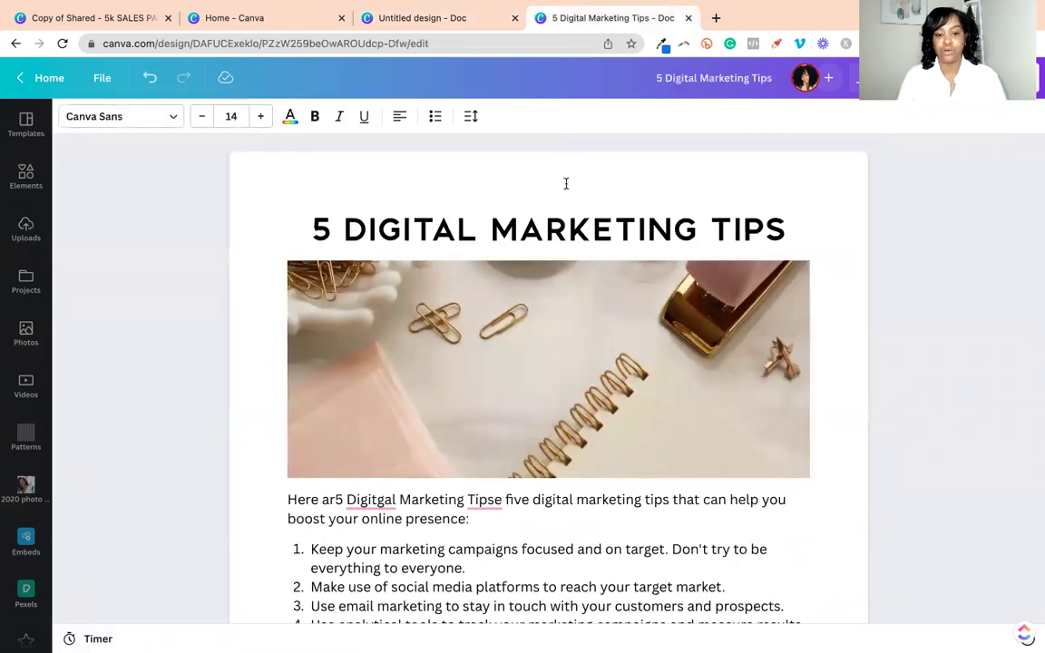
pyautogui.scroll(-1, 566, 183)
pyautogui.click(376, 198)
pyautogui.click(305, 195)
pyautogui.scroll(-2, 348, 246)
pyautogui.click(349, 251)
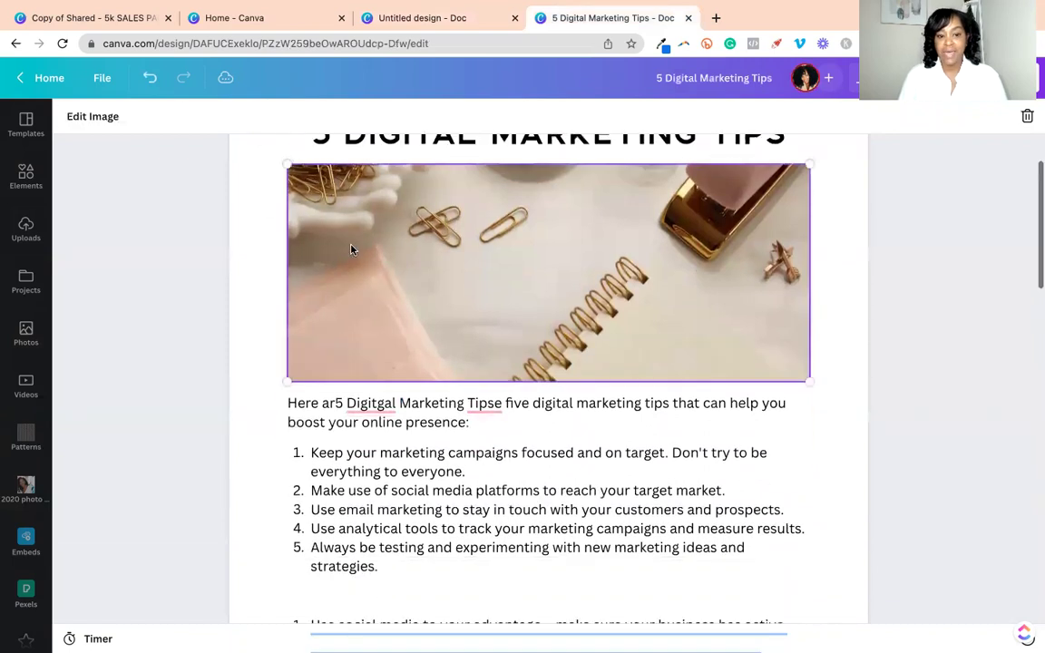
pyautogui.scroll(-3, 349, 252)
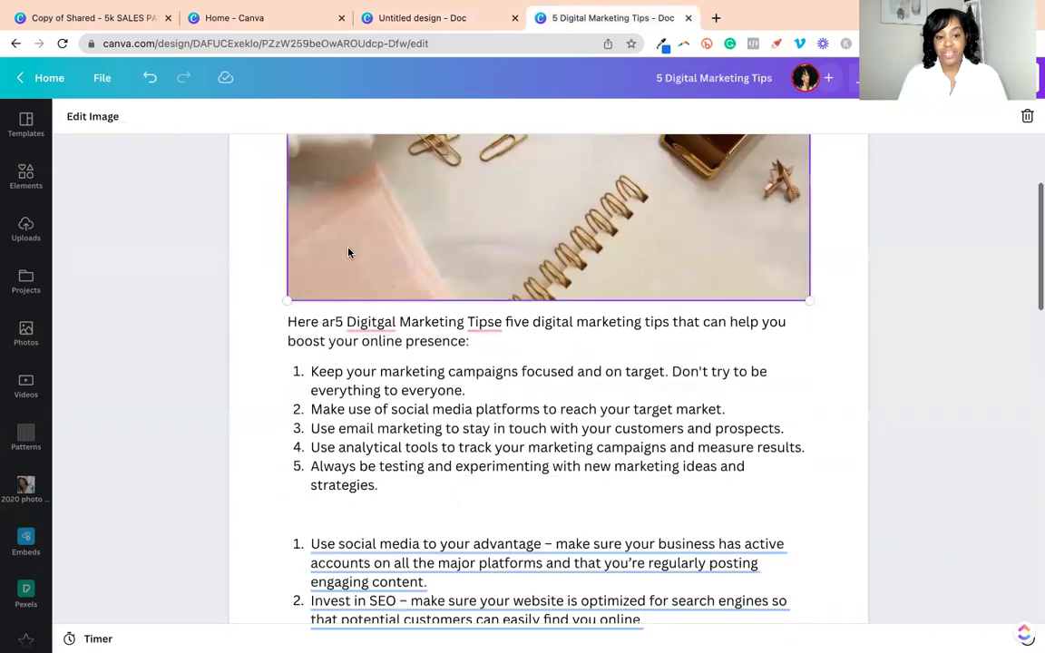
# - Correct the intro sentence so it begins "Here are 5" and the misspelled "Tipse" reads "Tips"
pyautogui.click(391, 356)
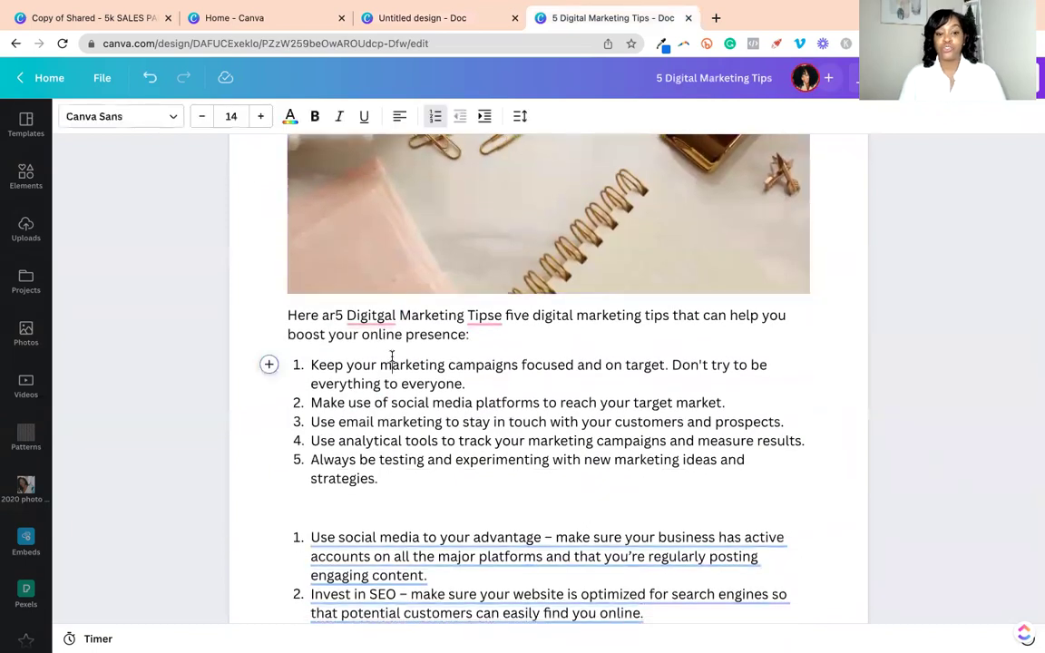
pyautogui.click(336, 315)
pyautogui.write('e')
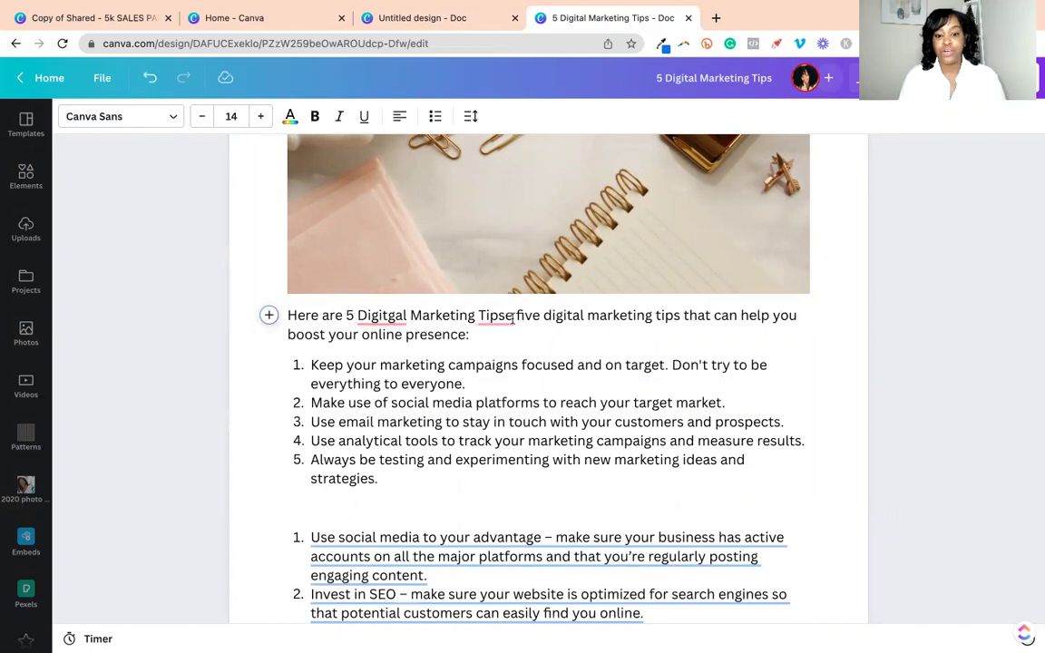
pyautogui.click(513, 315)
pyautogui.press('BackSpace')
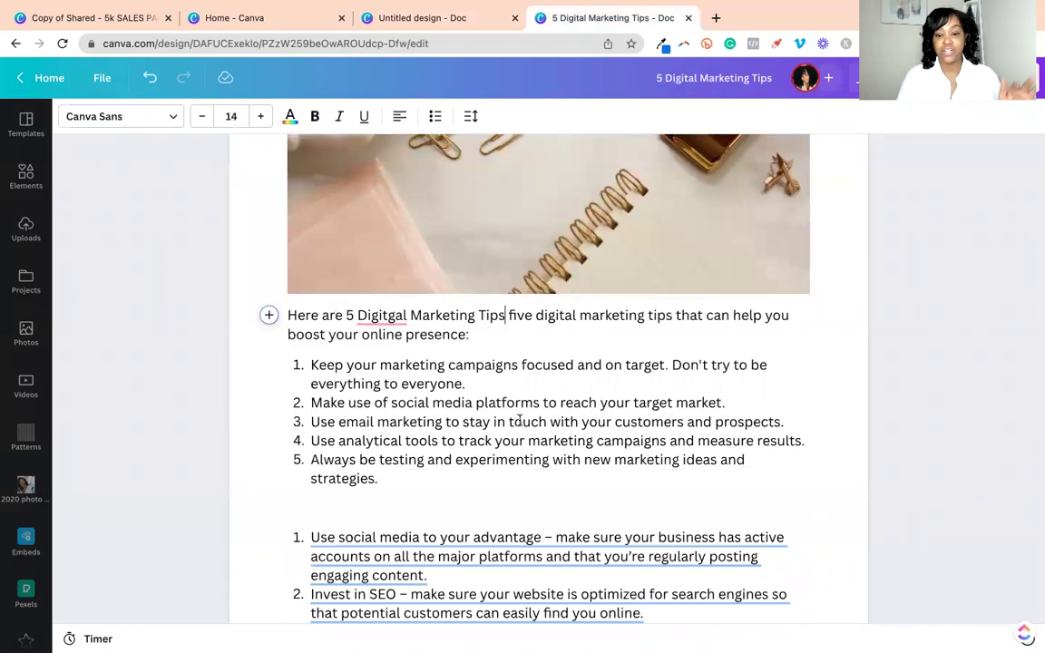
# - Delete the first numbered list of five tips and the empty lines between the intro sentence and the second list
pyautogui.scroll(-2, 520, 413)
pyautogui.scroll(-1, 518, 416)
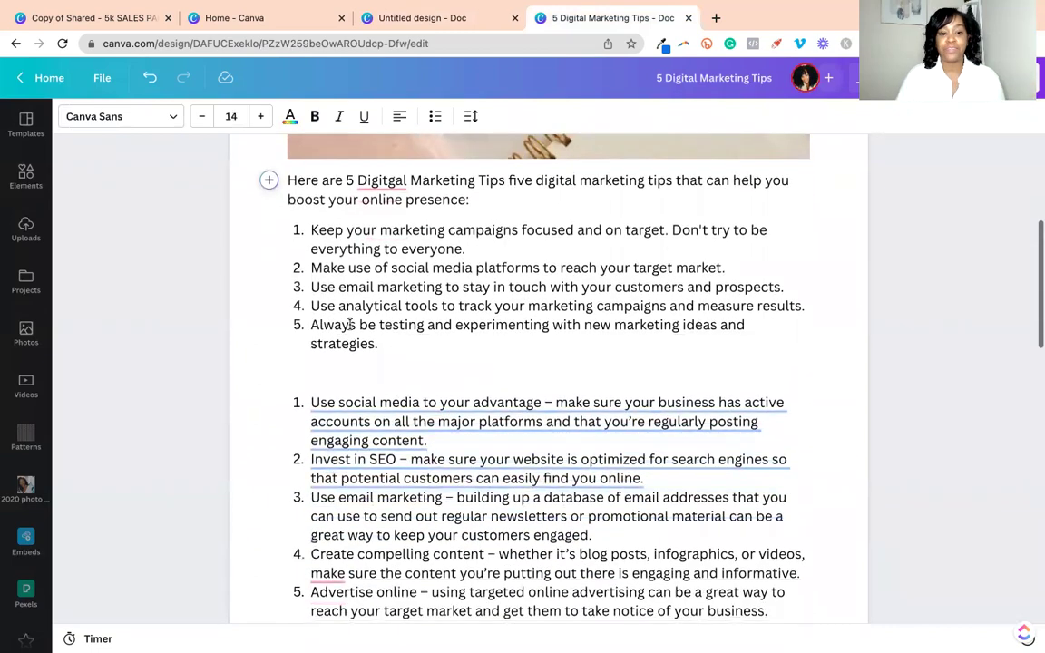
pyautogui.moveTo(380, 350); pyautogui.dragTo(272, 231)
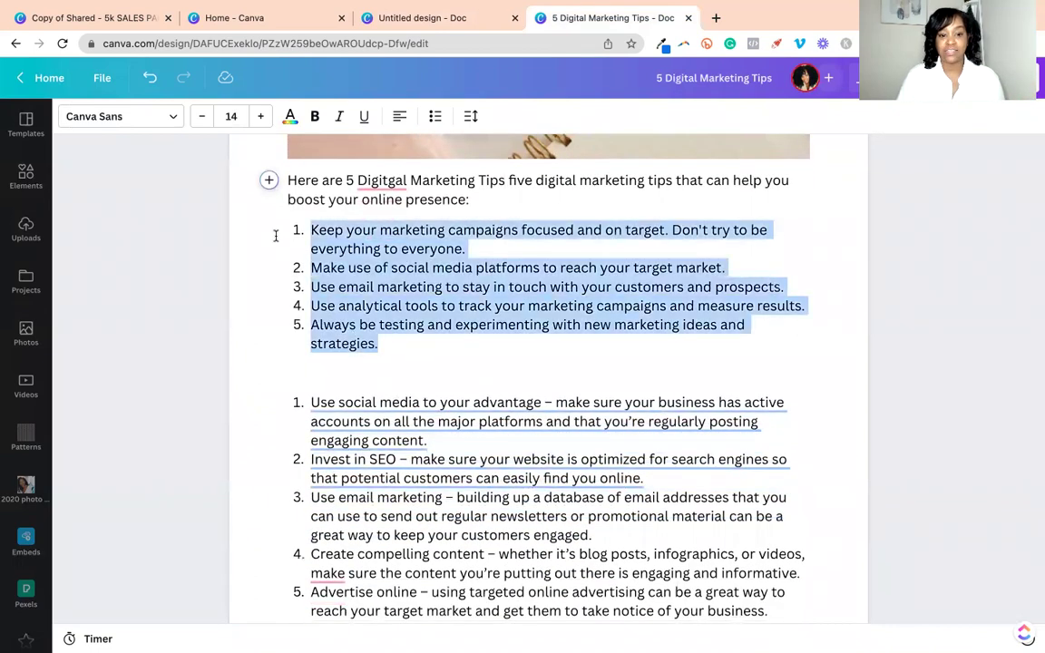
pyautogui.press('BackSpace')
pyautogui.press('BackSpace')
pyautogui.press('BackSpace')
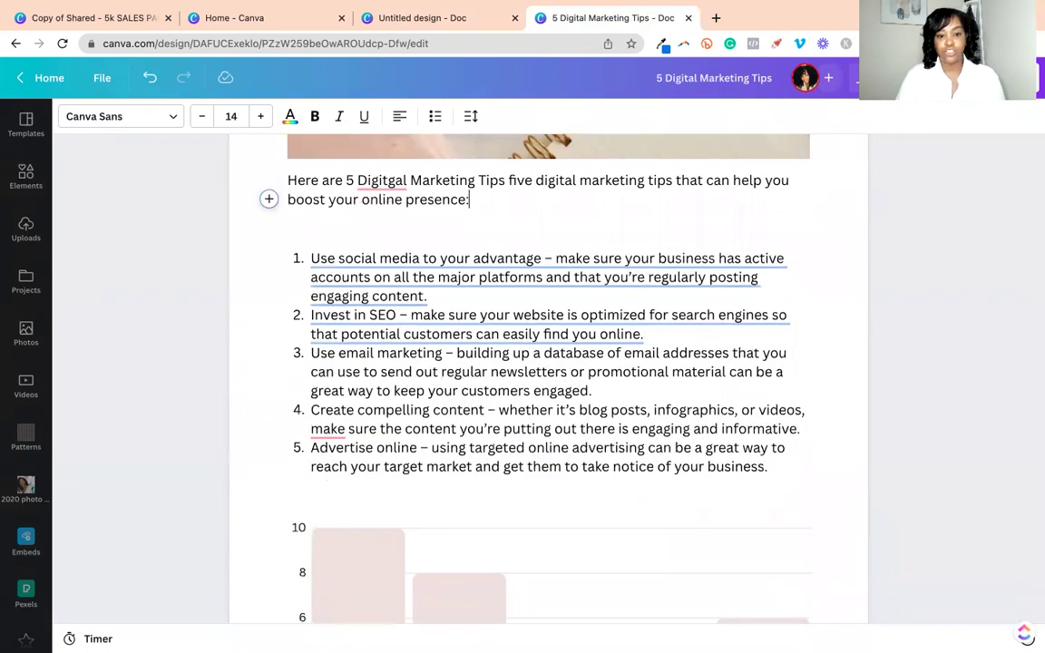
pyautogui.click(289, 228)
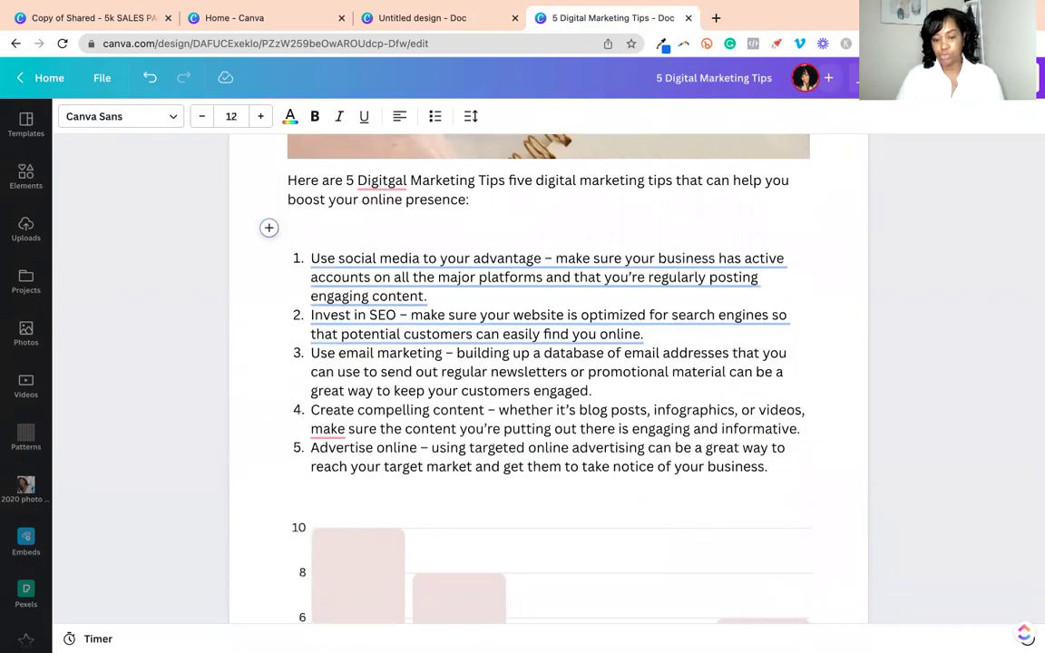
pyautogui.press('BackSpace')
# - Examine the bar chart below the numbered tips, opening its data table and hiding it again
pyautogui.scroll(-1, 320, 346)
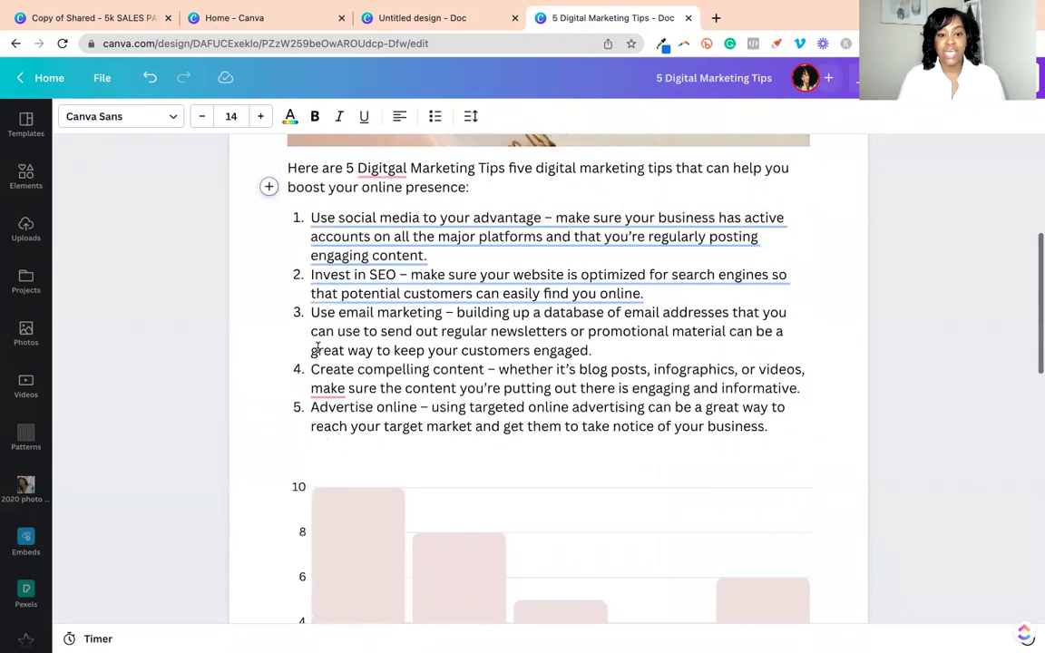
pyautogui.scroll(2, 319, 348)
pyautogui.scroll(-3, 319, 347)
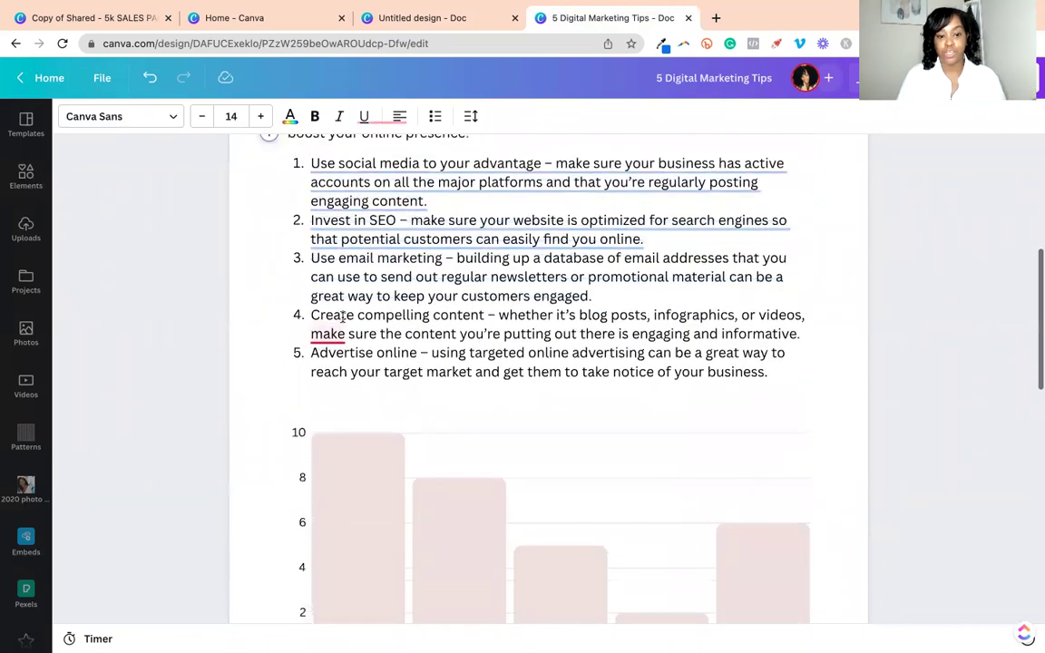
pyautogui.scroll(-1, 315, 313)
pyautogui.click(302, 409)
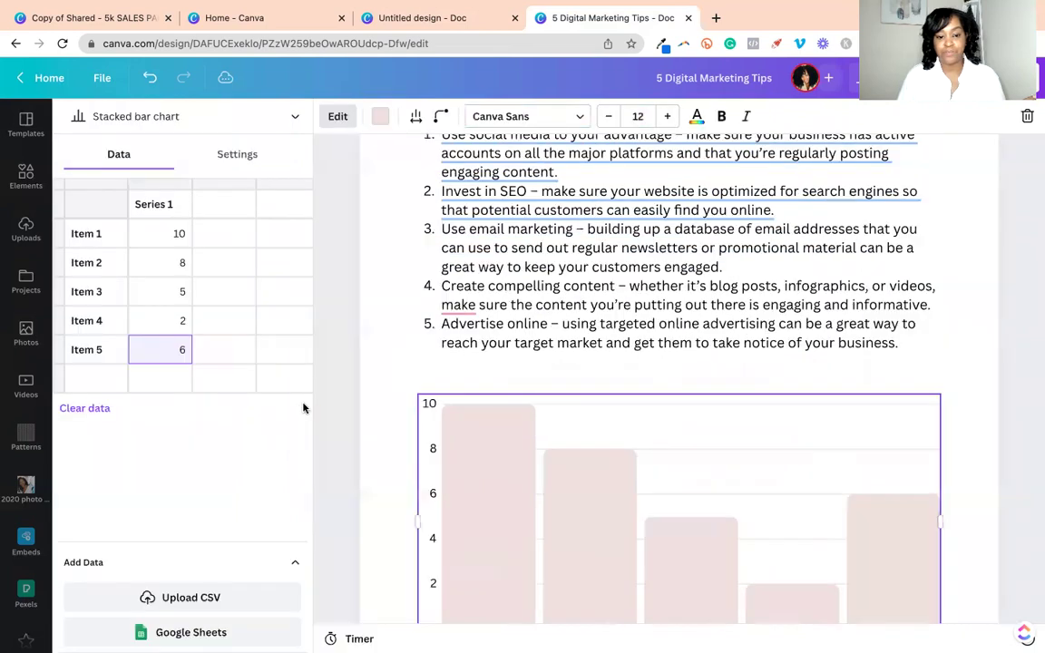
pyautogui.scroll(-2, 443, 371)
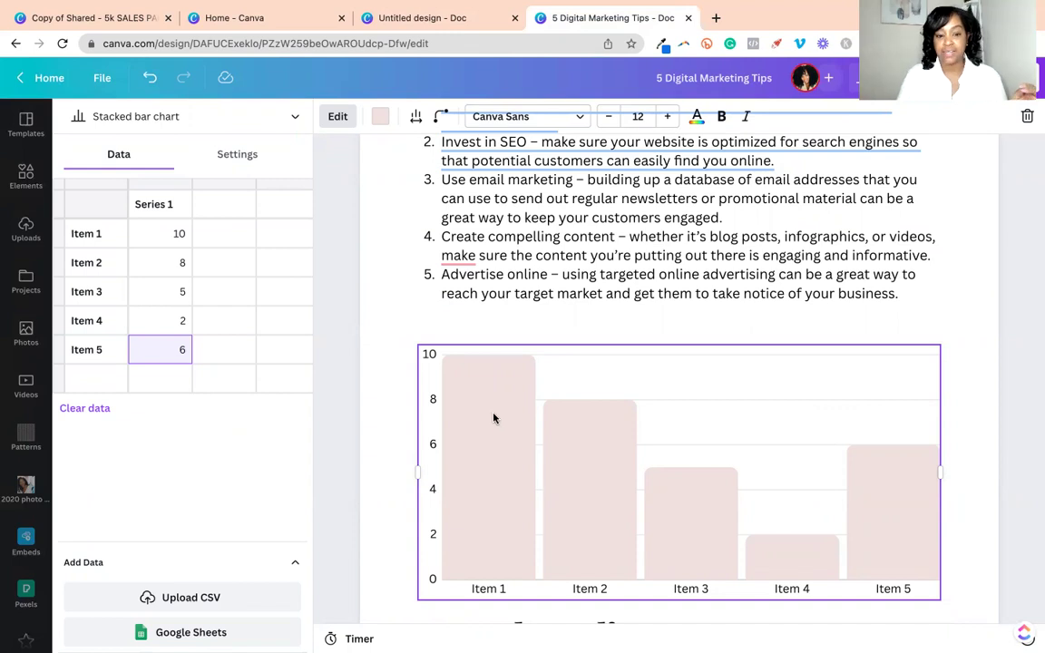
pyautogui.click(312, 386)
pyautogui.scroll(-3, 458, 399)
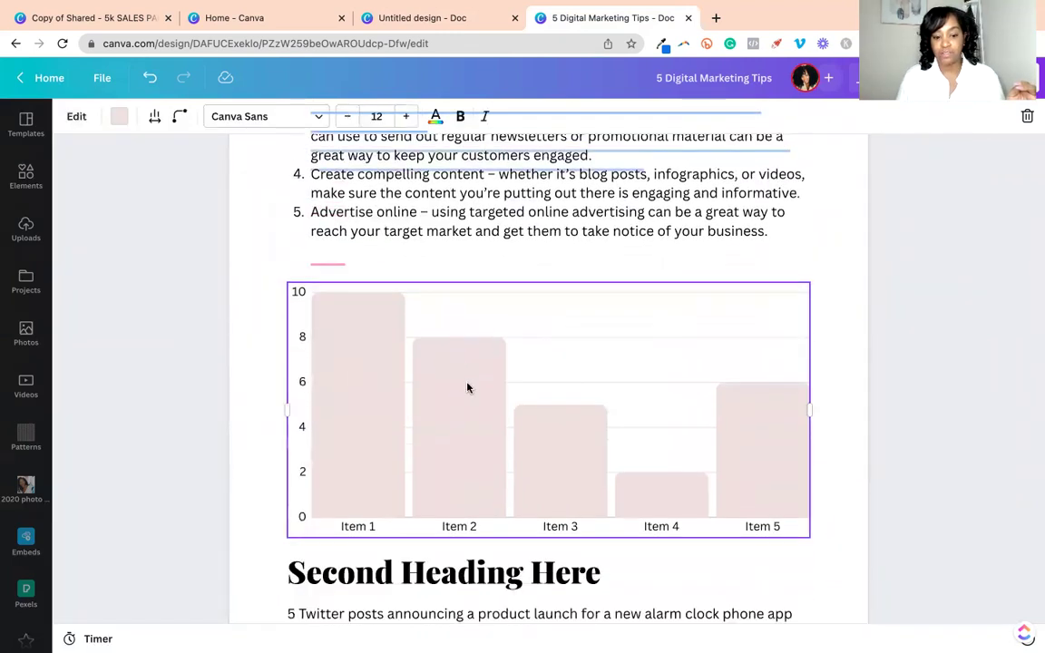
# - Review the Second Heading section with its Twitter posts and the embedded video below them
pyautogui.scroll(-5, 454, 381)
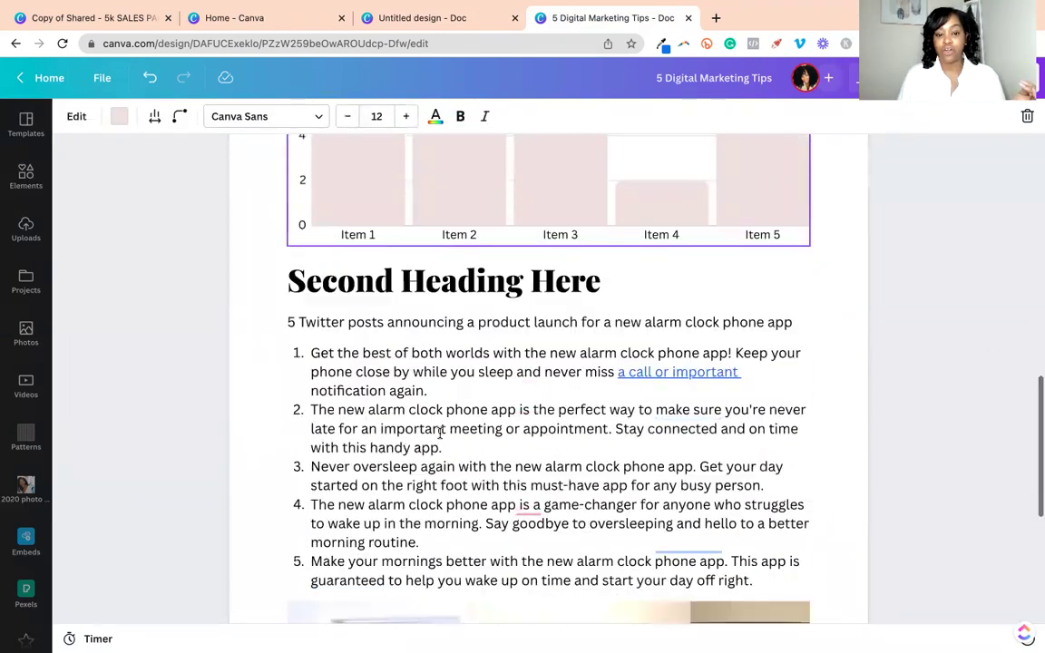
pyautogui.click(442, 430)
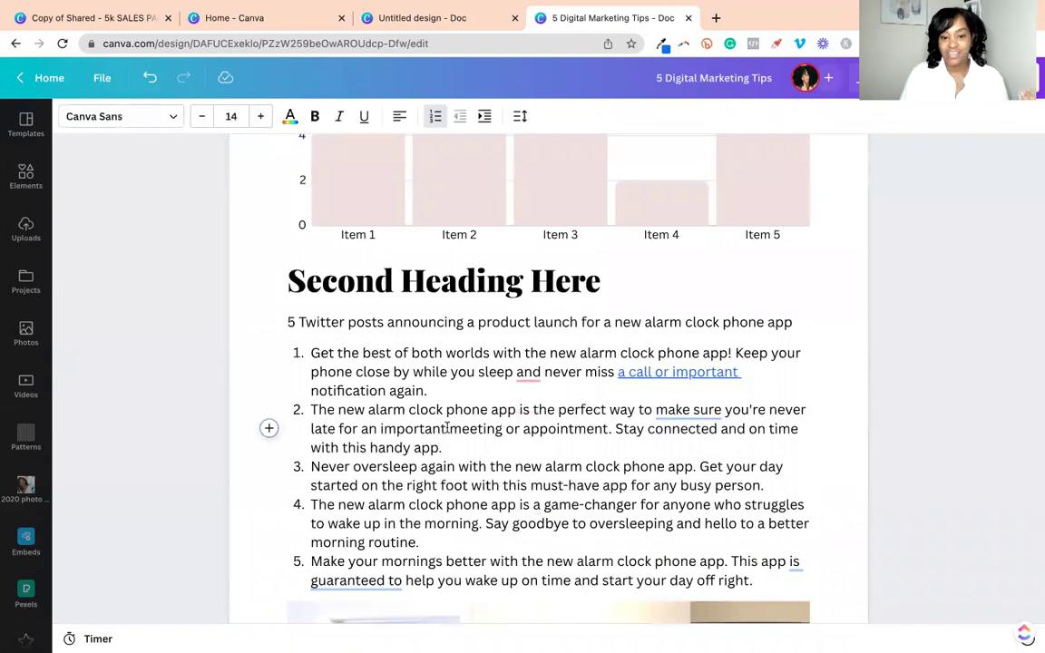
pyautogui.scroll(-8, 446, 428)
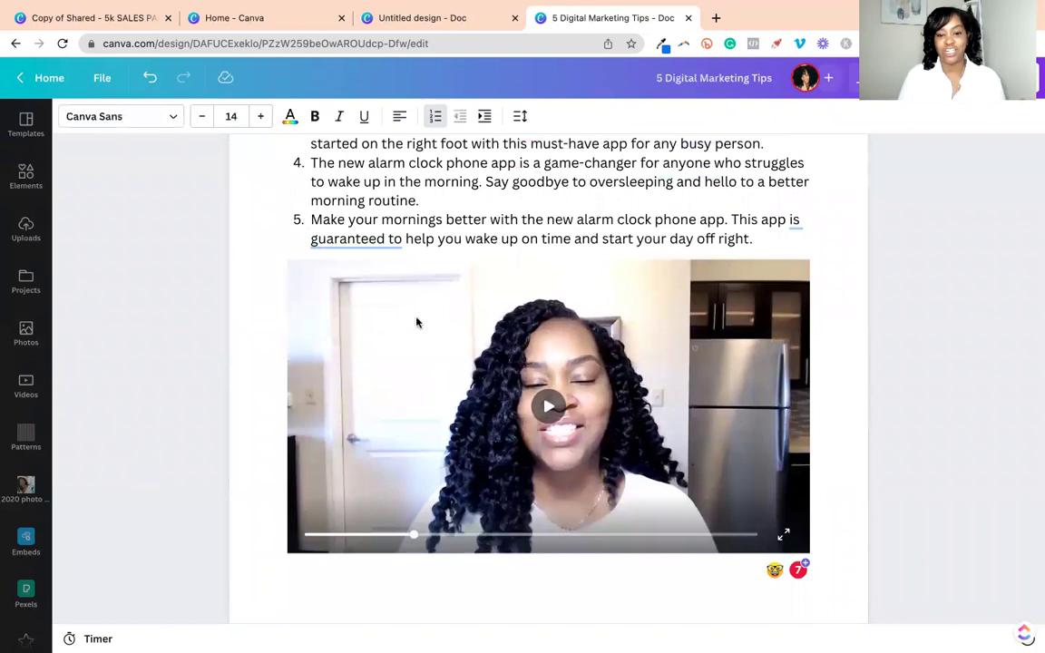
# - Add empty lines between the fifth numbered Twitter post and the embedded video, and select the video
pyautogui.scroll(1, 771, 240)
pyautogui.click(770, 240)
pyautogui.press('Return')
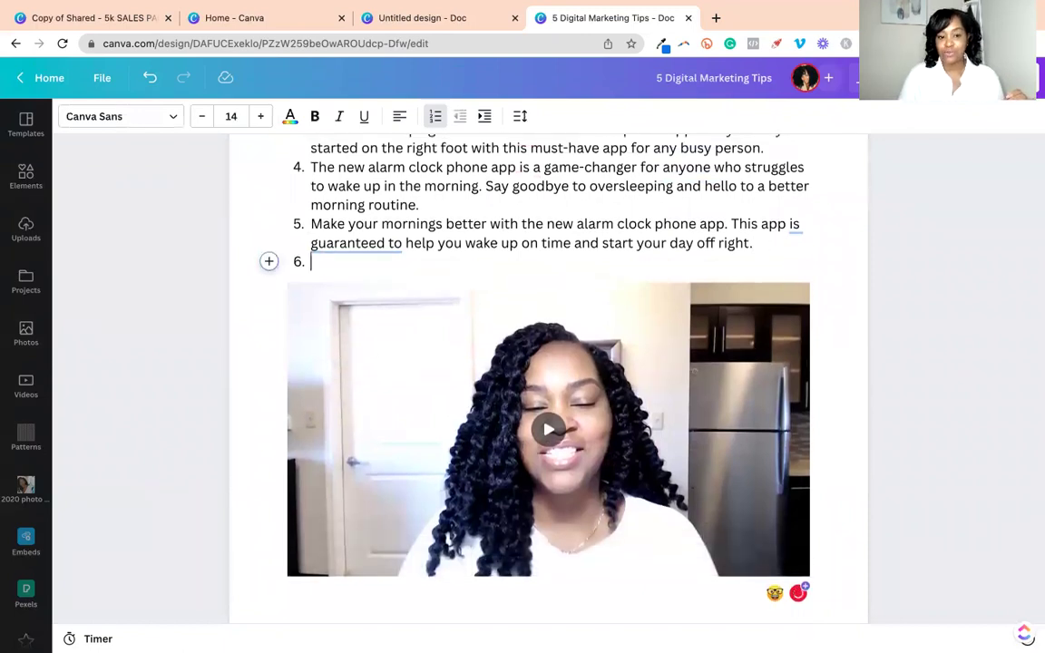
pyautogui.press('Return')
pyautogui.press('Return')
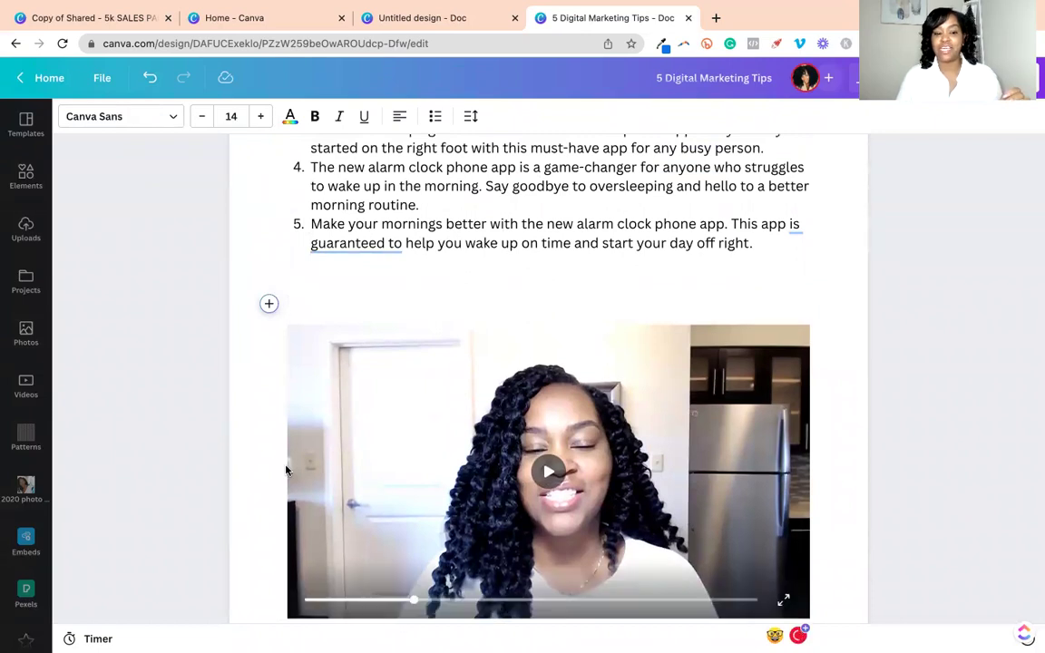
pyautogui.click(333, 445)
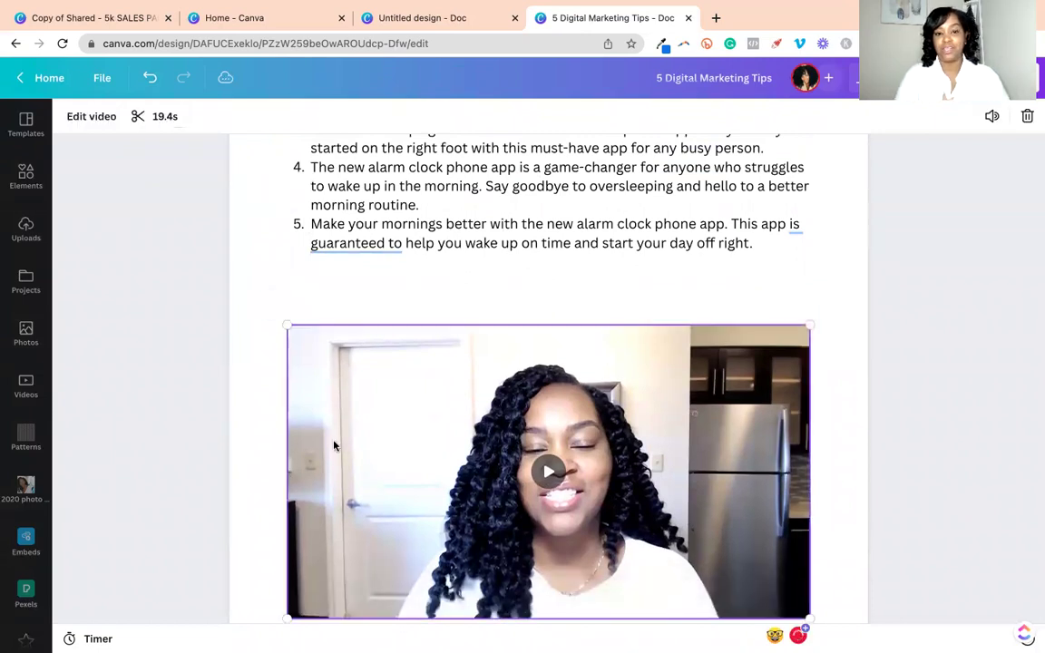
pyautogui.scroll(-1, 333, 446)
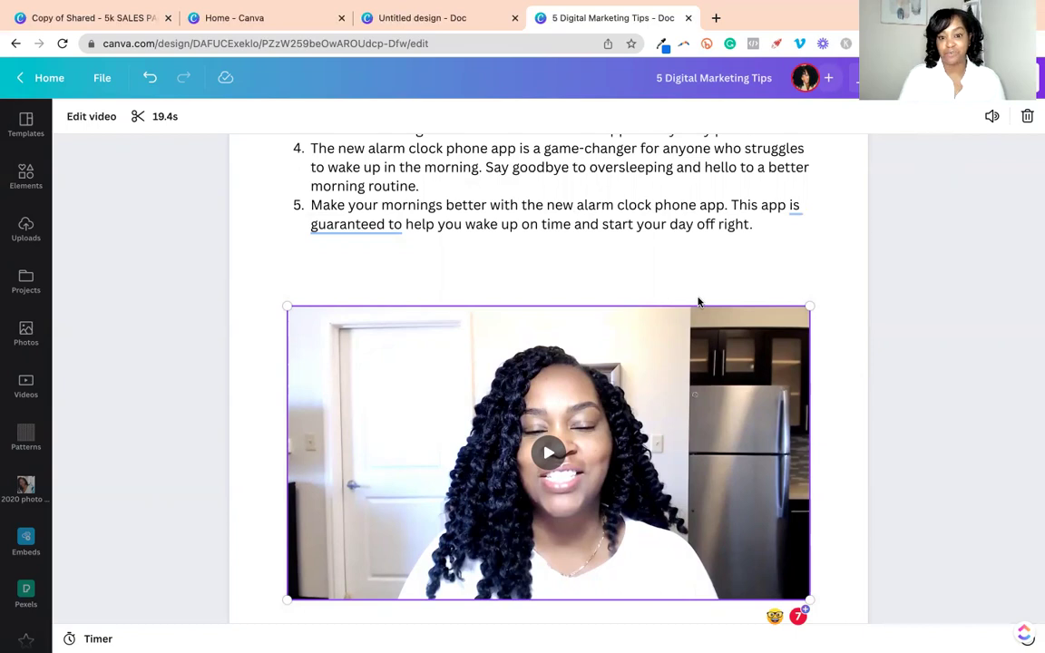
# - Insert three empty lines between the header image and the "Here are 5" intro sentence
pyautogui.scroll(1, 697, 300)
pyautogui.scroll(10, 699, 302)
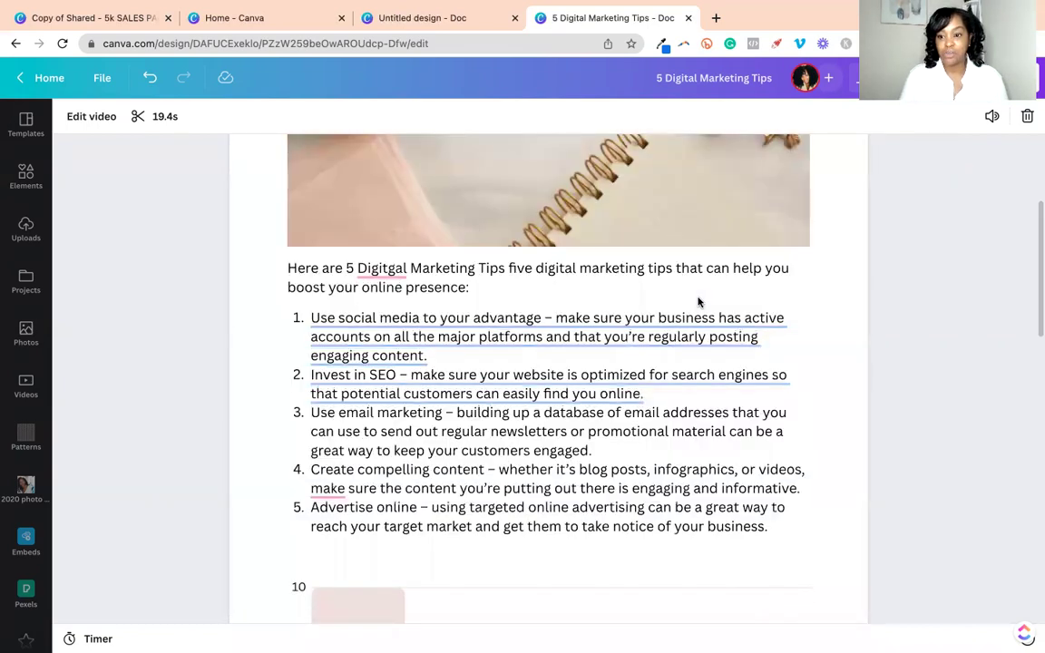
pyautogui.scroll(4, 698, 302)
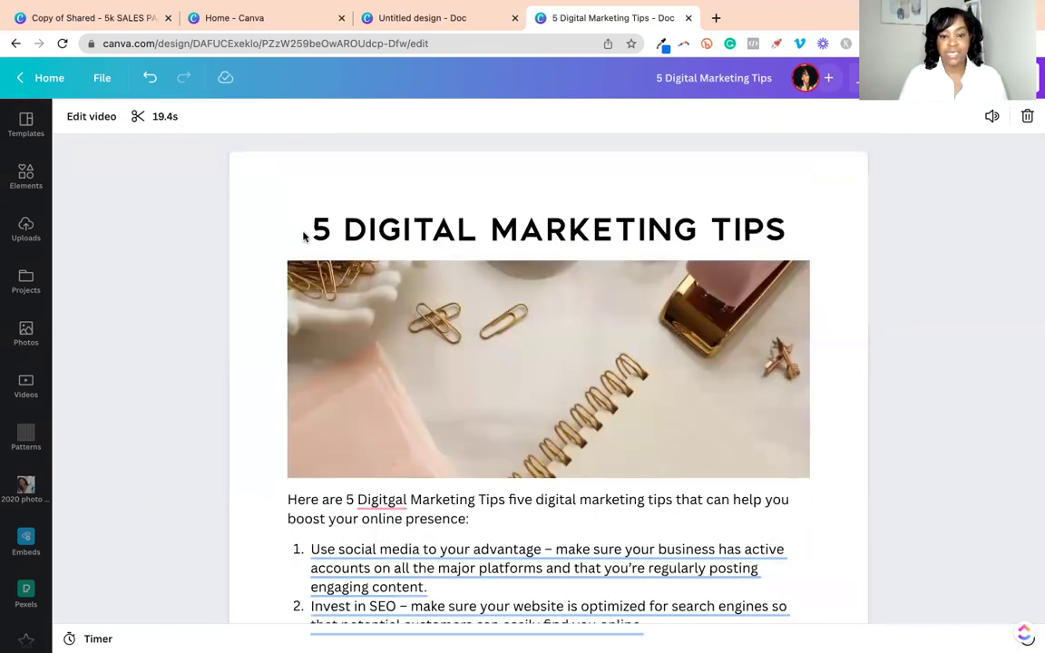
pyautogui.scroll(-4, 305, 236)
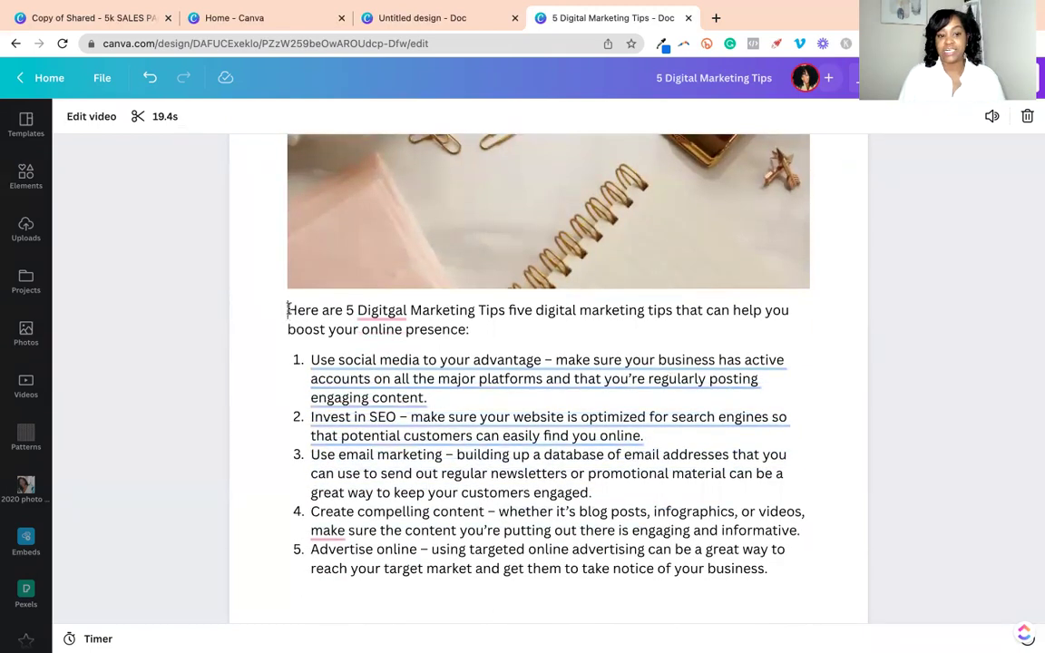
pyautogui.click(287, 309)
pyautogui.press('Return')
pyautogui.press('Return')
pyautogui.press('Return')
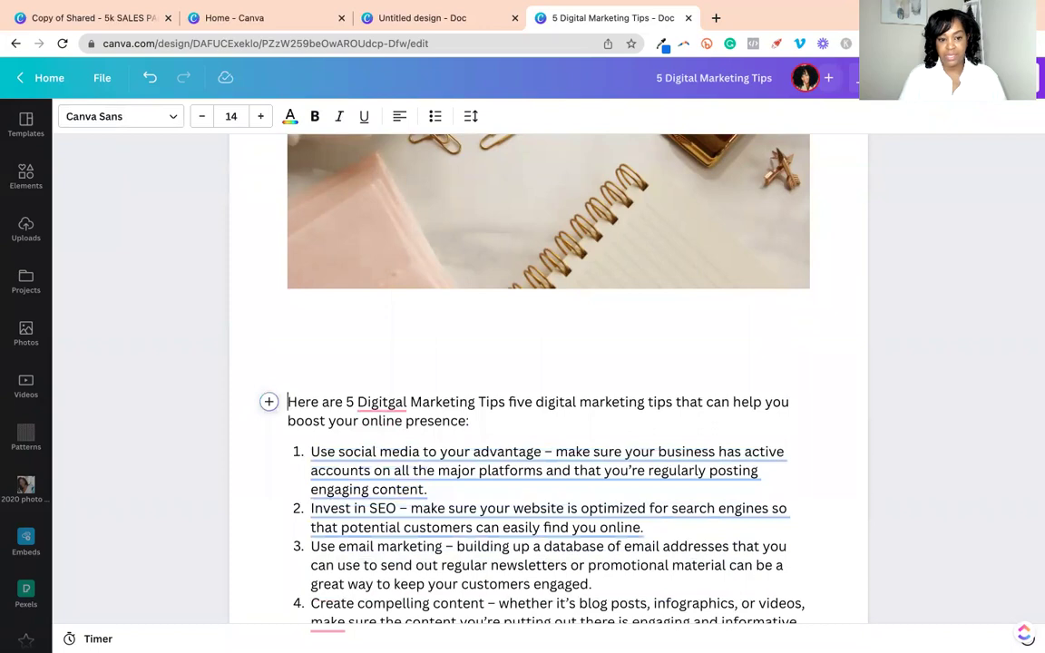
# - Open the Magic insert list on the first empty line below the header image and review all its content options
pyautogui.click(300, 324)
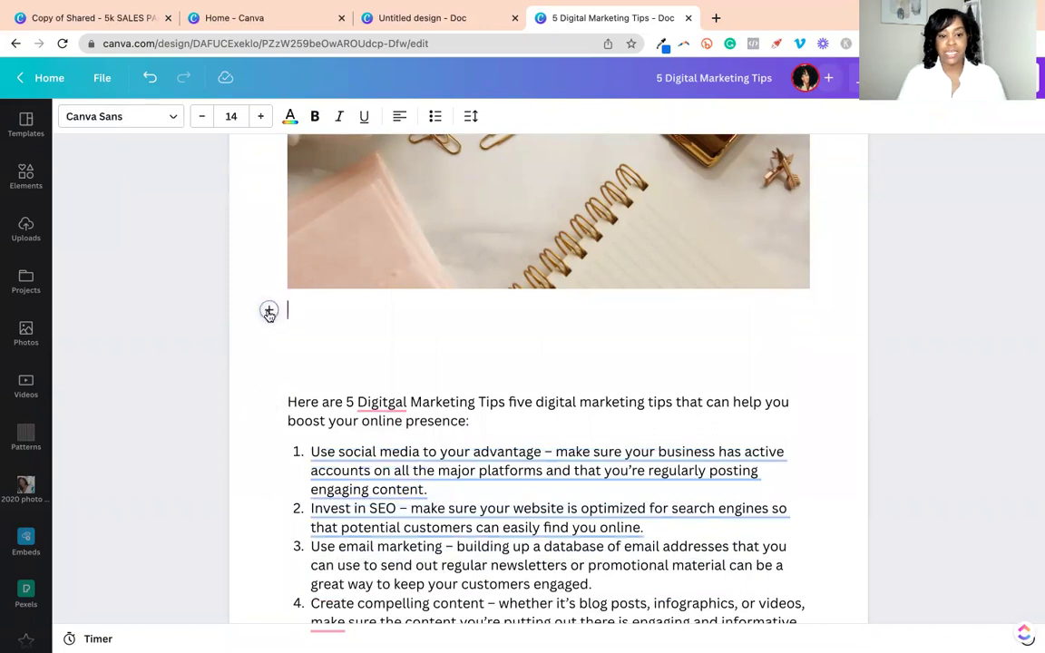
pyautogui.click(269, 309)
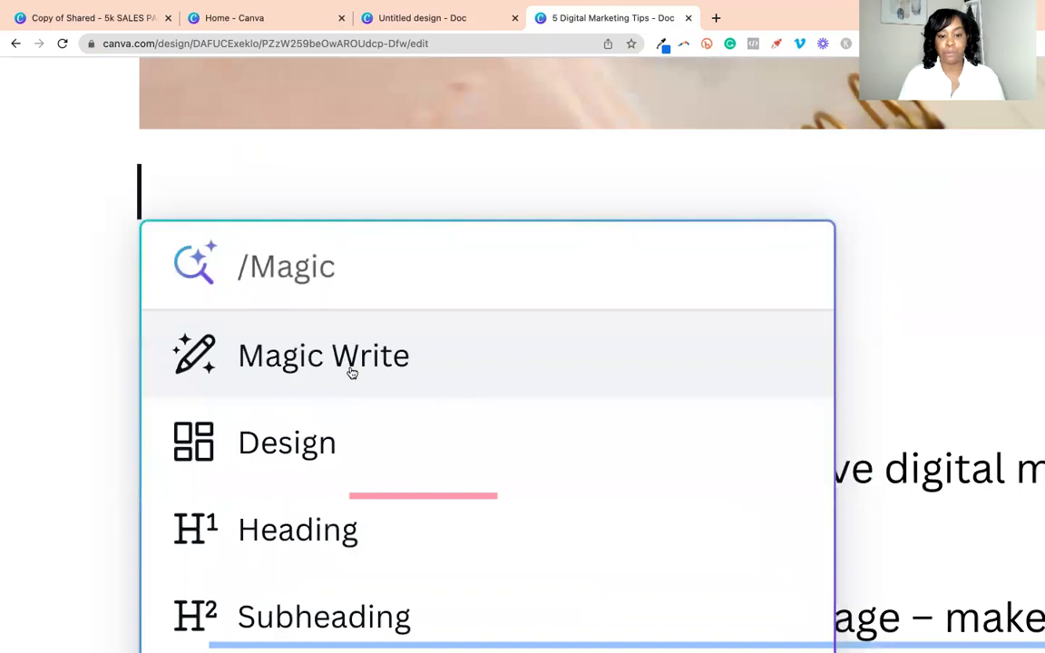
pyautogui.scroll(-1, 326, 425)
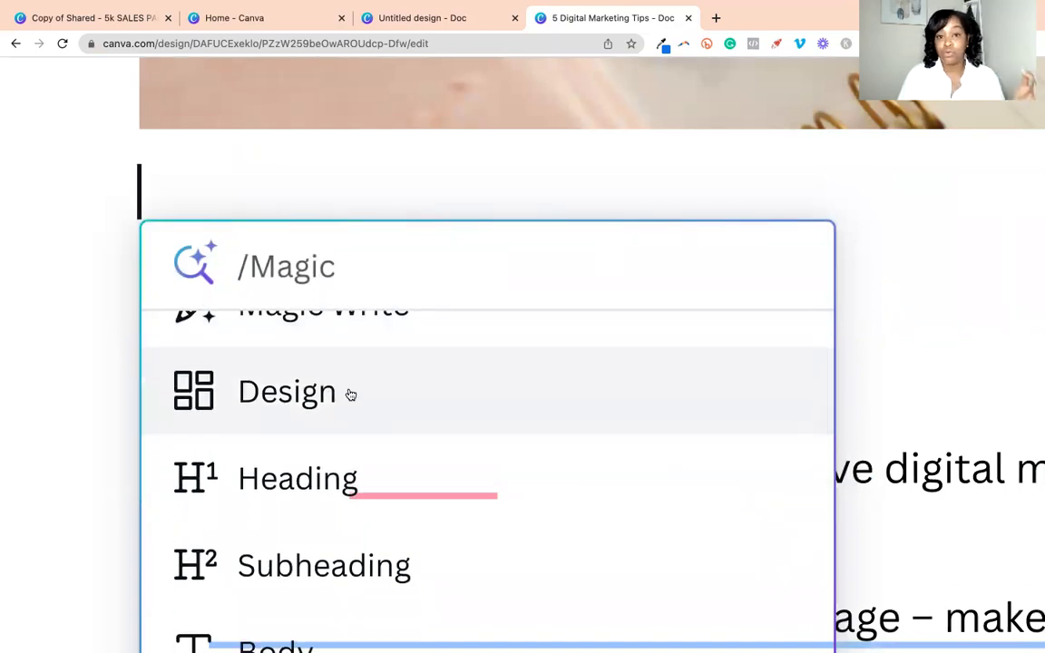
pyautogui.scroll(-3, 351, 394)
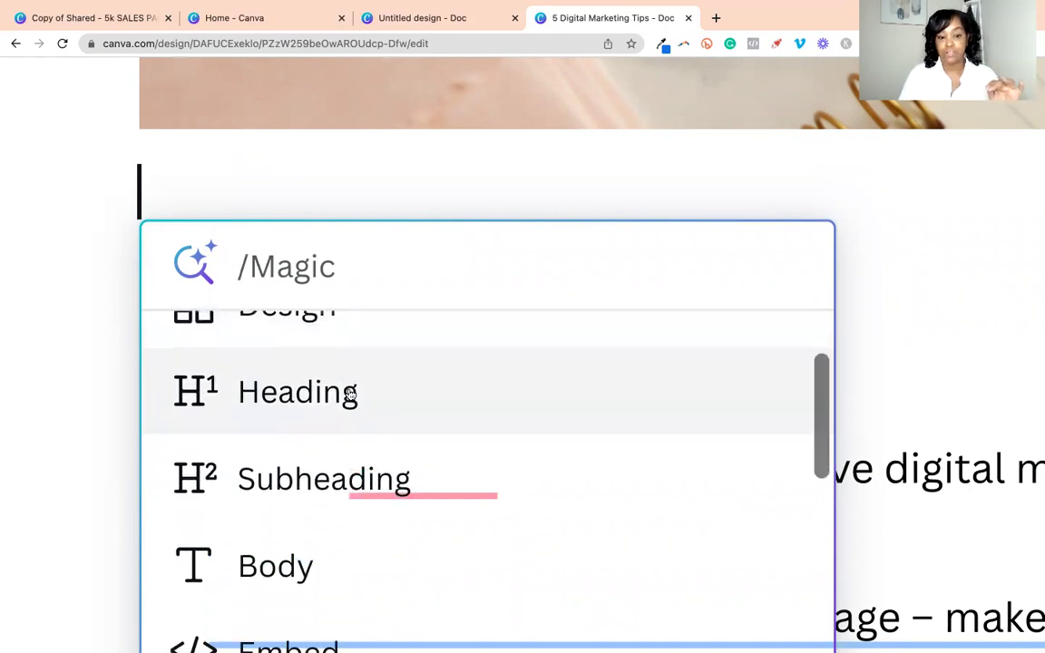
pyautogui.scroll(-2, 350, 392)
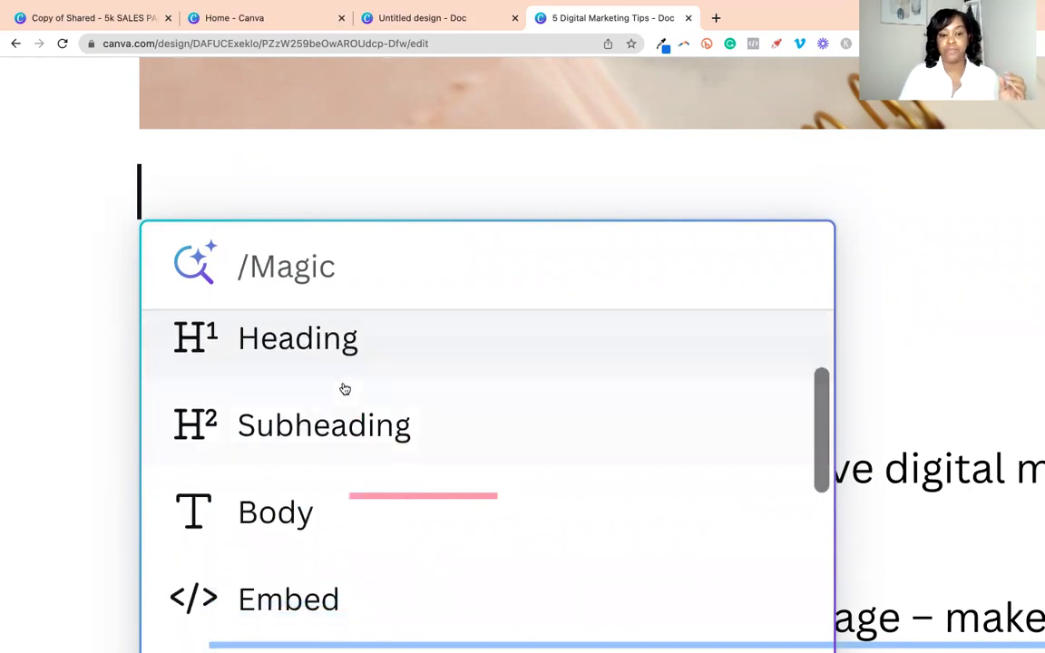
pyautogui.scroll(-4, 337, 399)
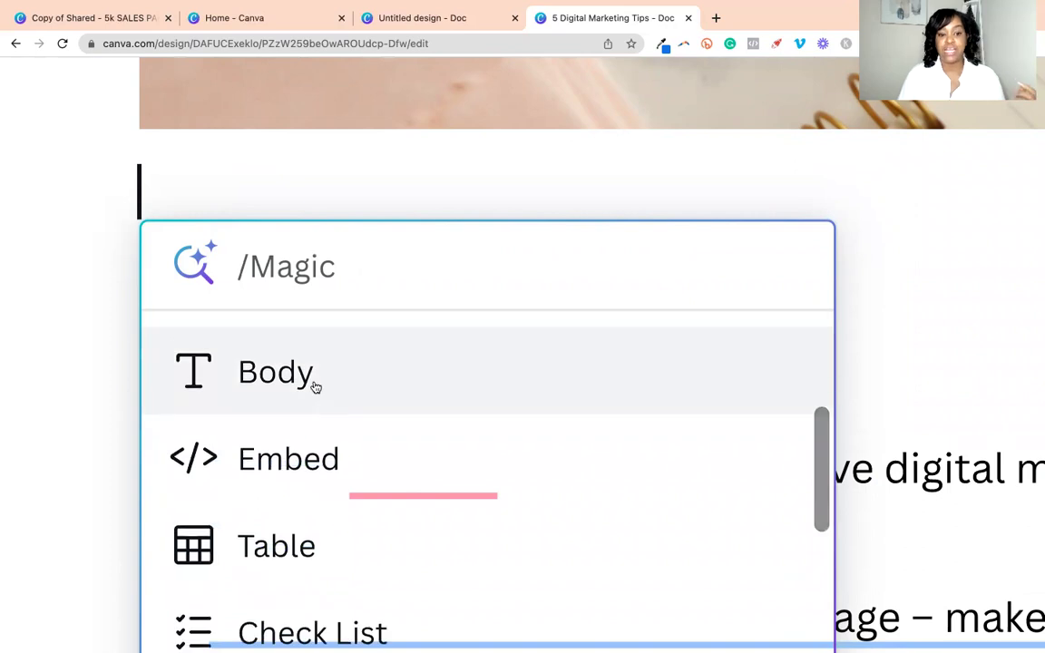
pyautogui.scroll(-3, 316, 388)
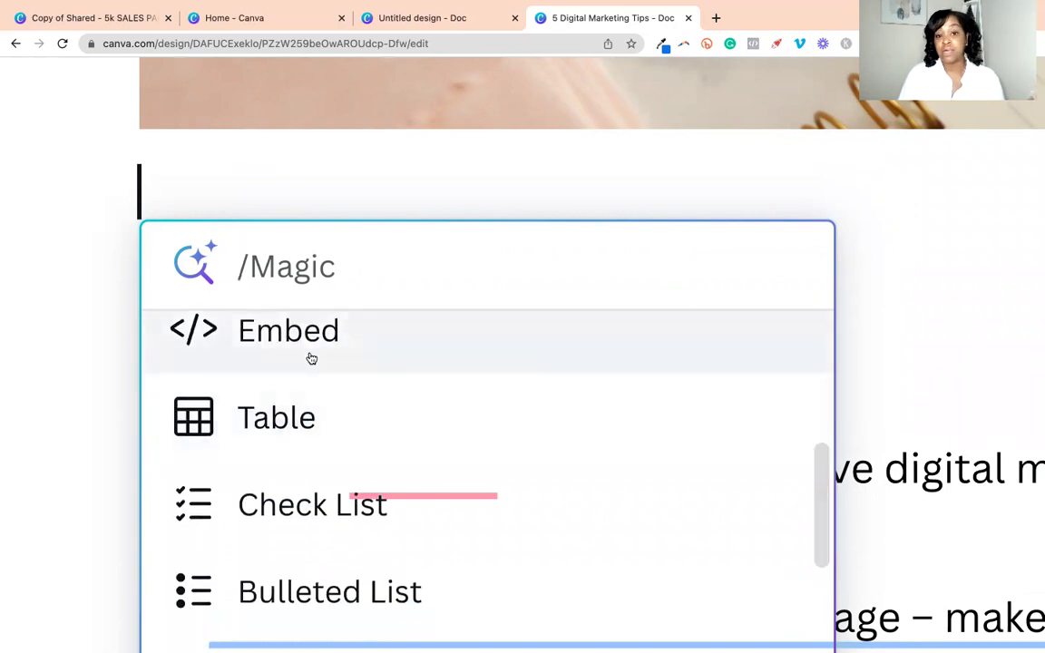
pyautogui.scroll(-3, 292, 412)
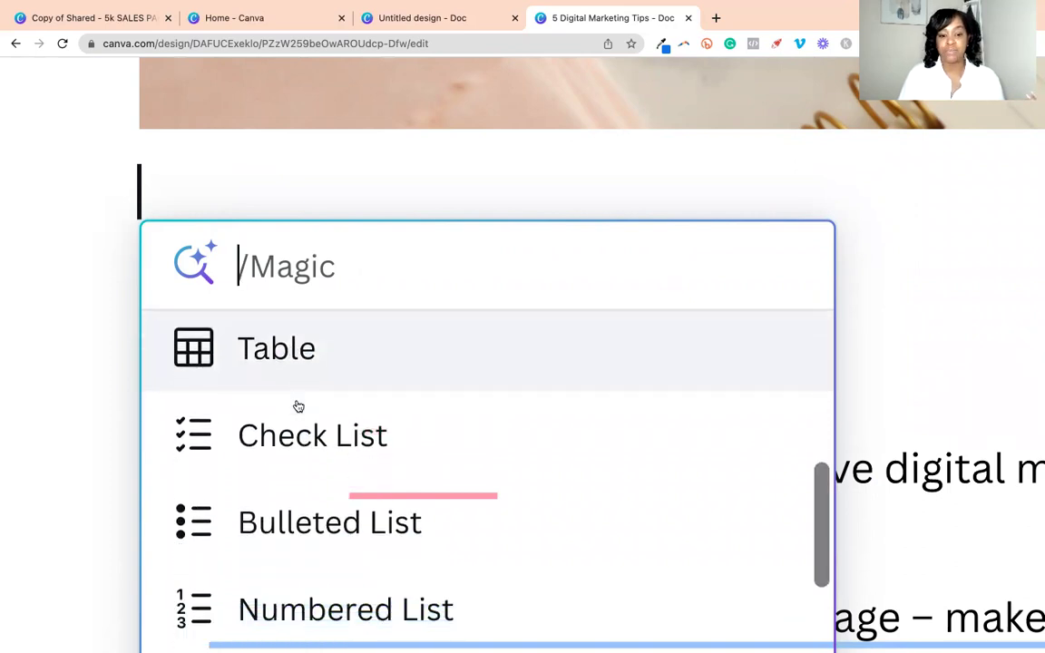
pyautogui.scroll(-5, 298, 405)
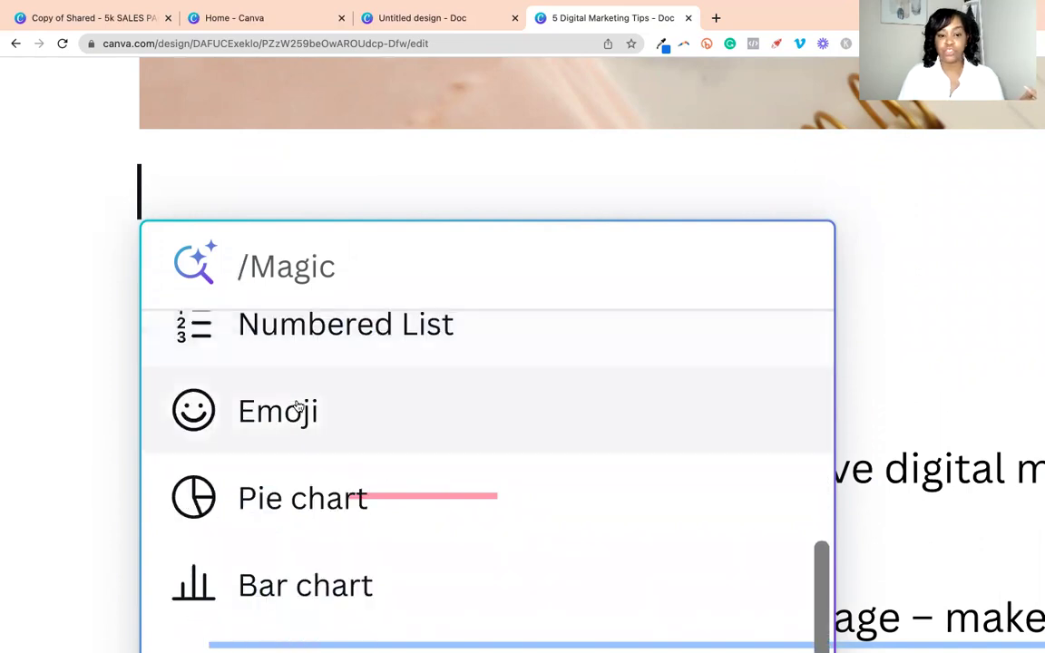
pyautogui.scroll(-4, 298, 405)
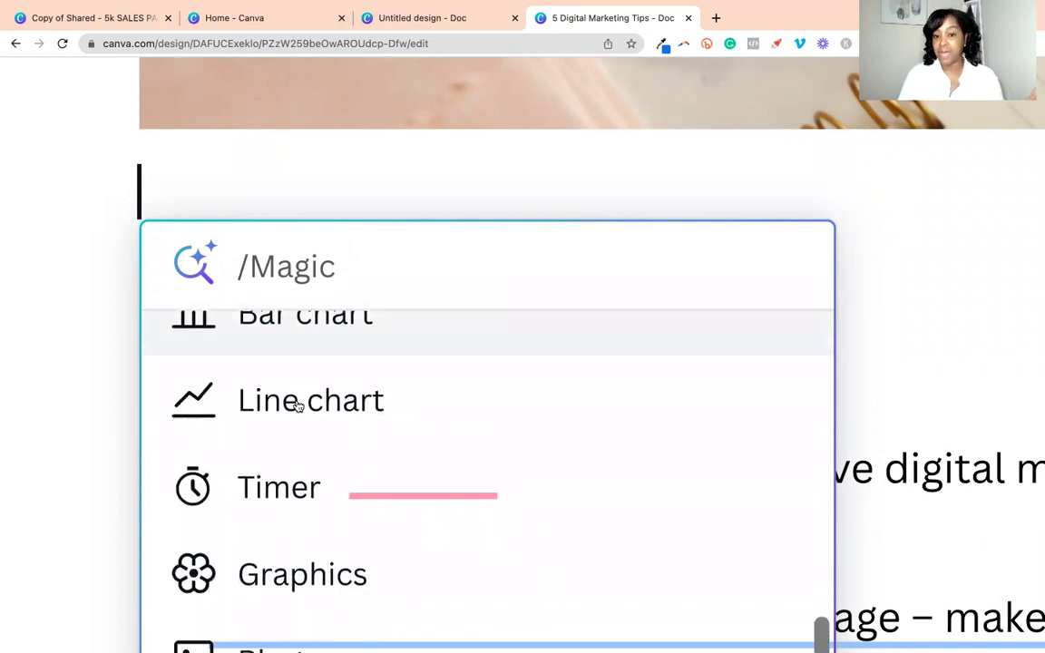
pyautogui.scroll(-3, 298, 405)
pyautogui.scroll(1, 299, 407)
pyautogui.scroll(-1, 299, 403)
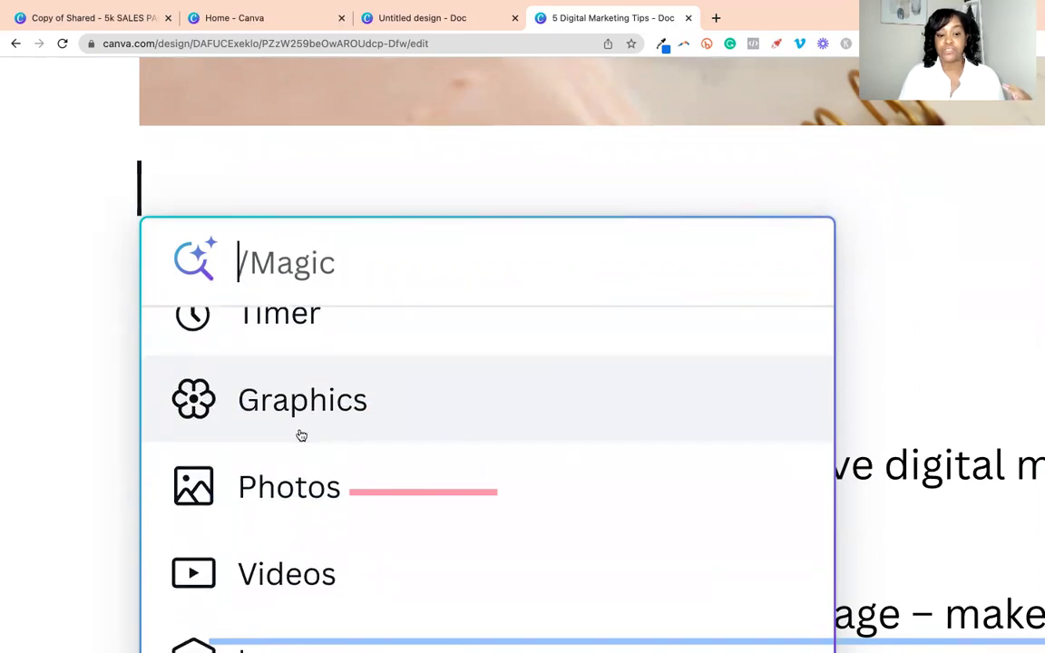
pyautogui.scroll(-2, 301, 436)
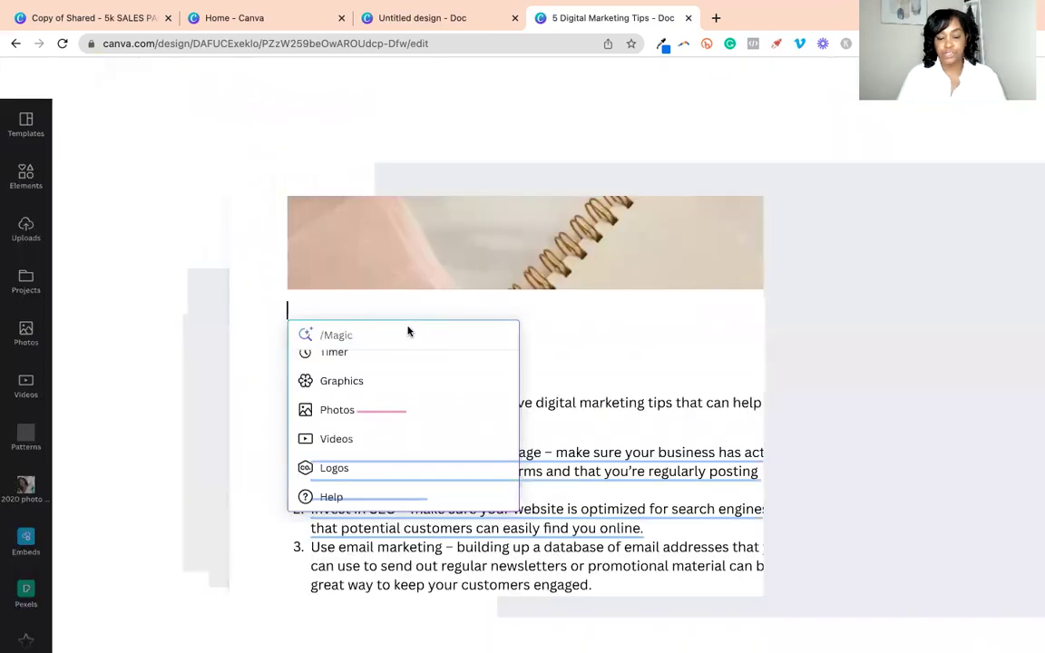
pyautogui.scroll(10, 381, 374)
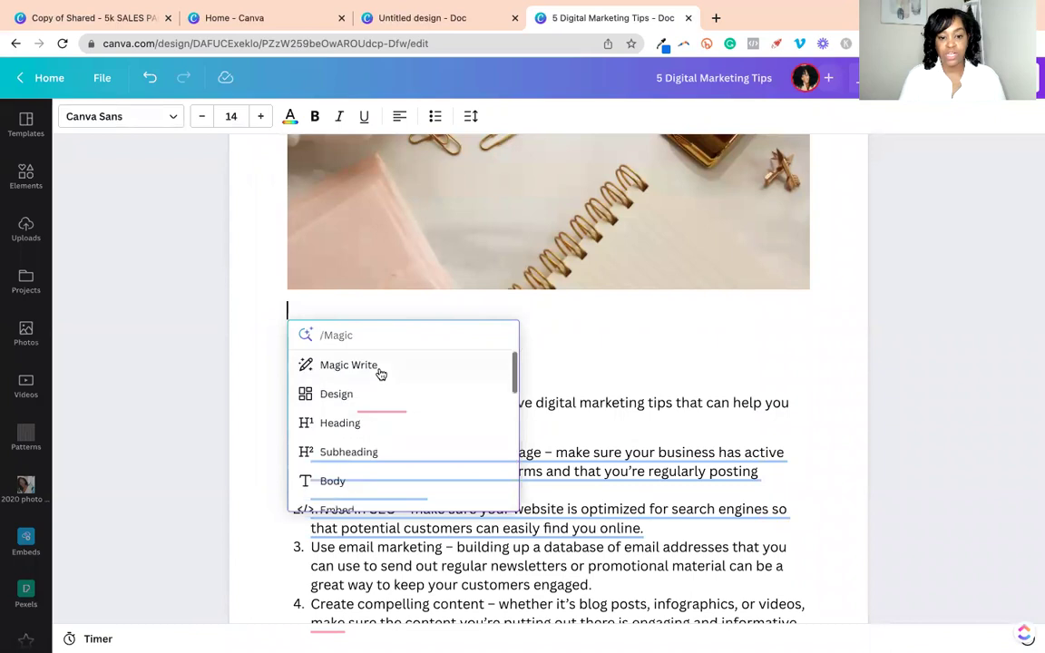
# - Generate text with Magic Write below the header image from the prompt "5 digital marketing tips"
pyautogui.click(334, 366)
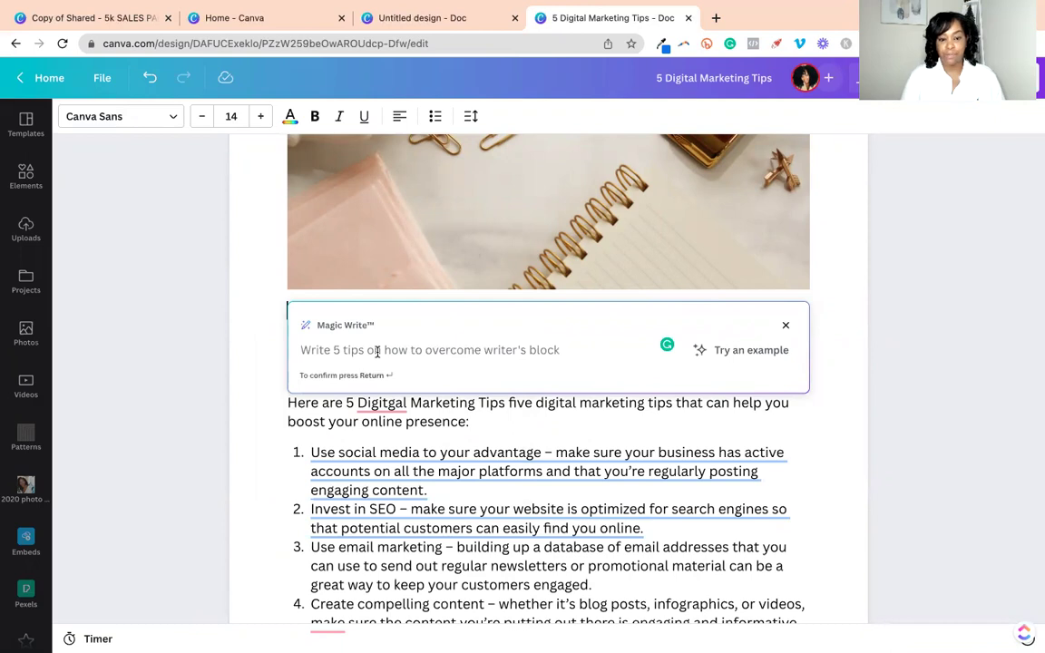
pyautogui.write('5 digital mar')
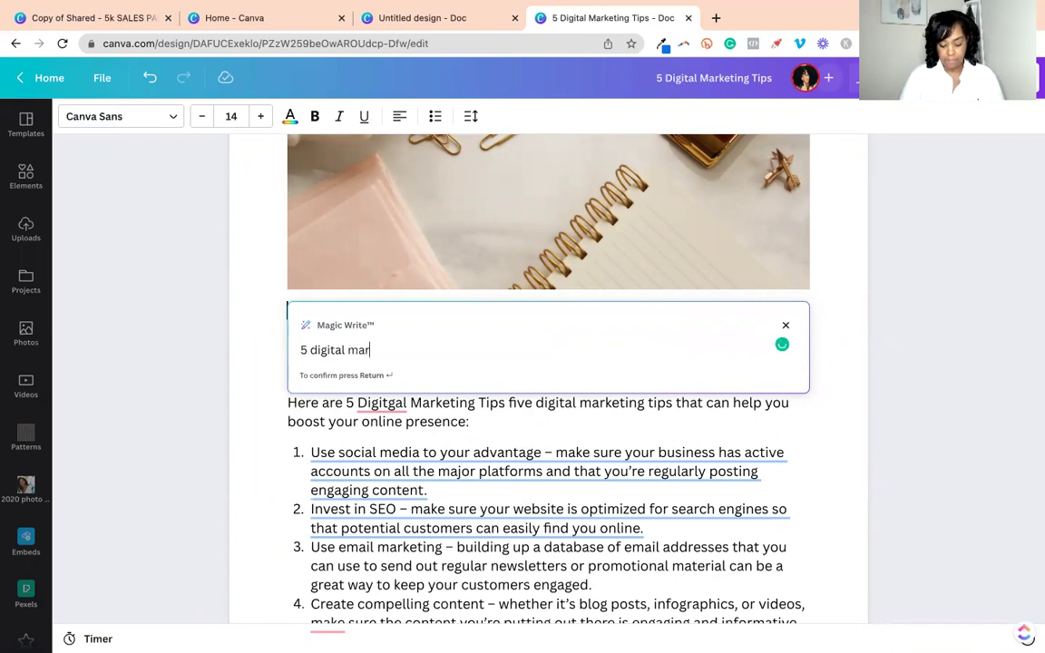
pyautogui.write('keting tips')
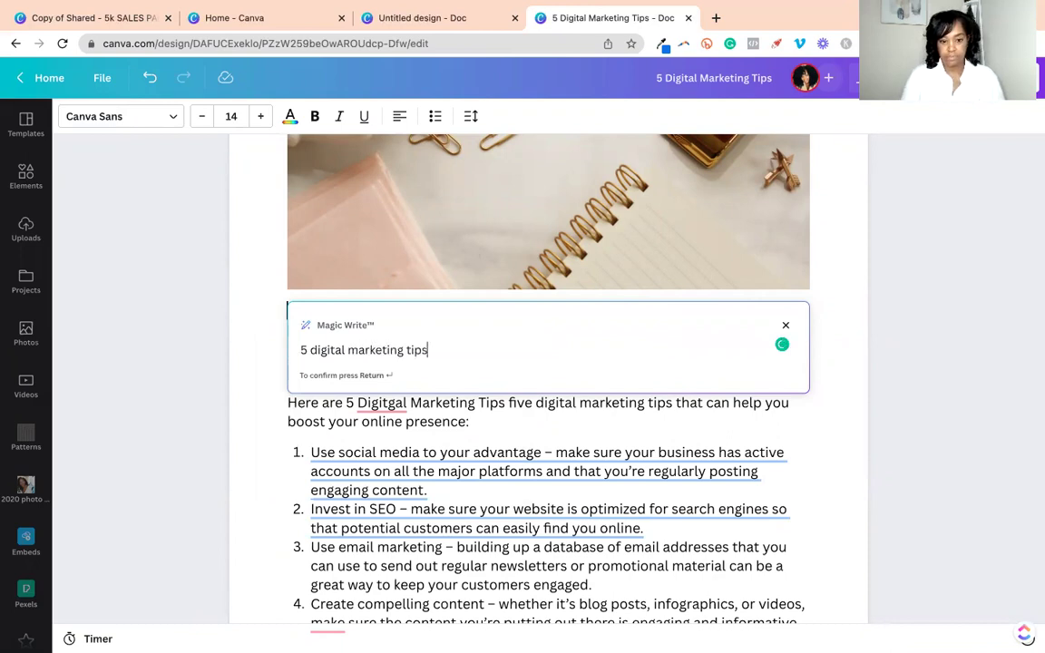
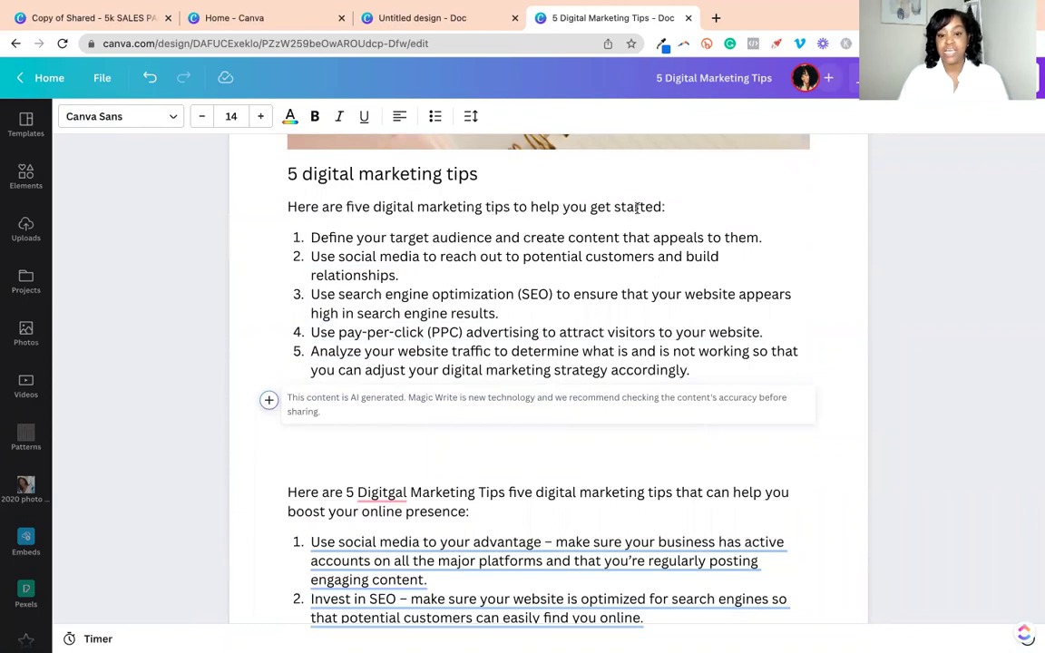
pyautogui.scroll(-2, 556, 302)
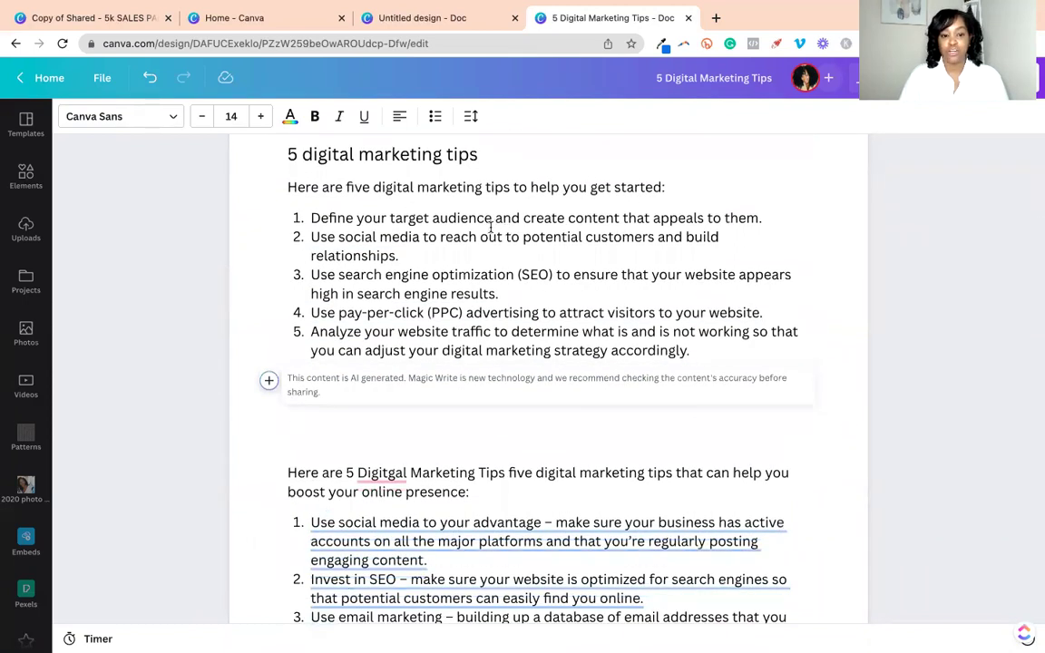
pyautogui.scroll(-1, 359, 252)
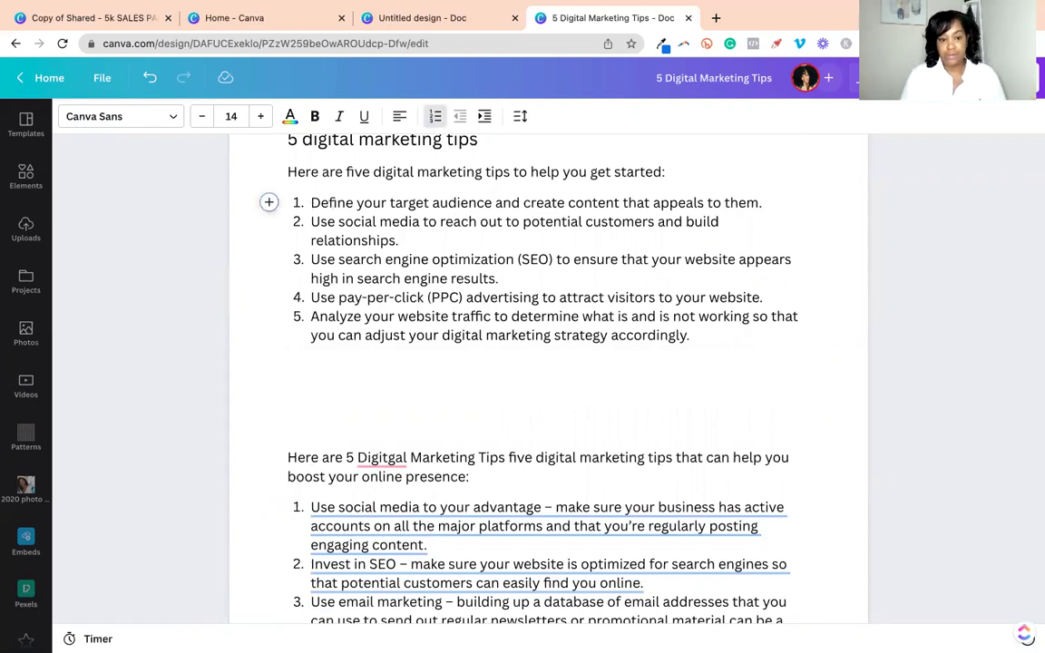
# - Try splitting the generated list with an empty line after its first tip, and rejoin it
pyautogui.press('Return')
pyautogui.press('Return')
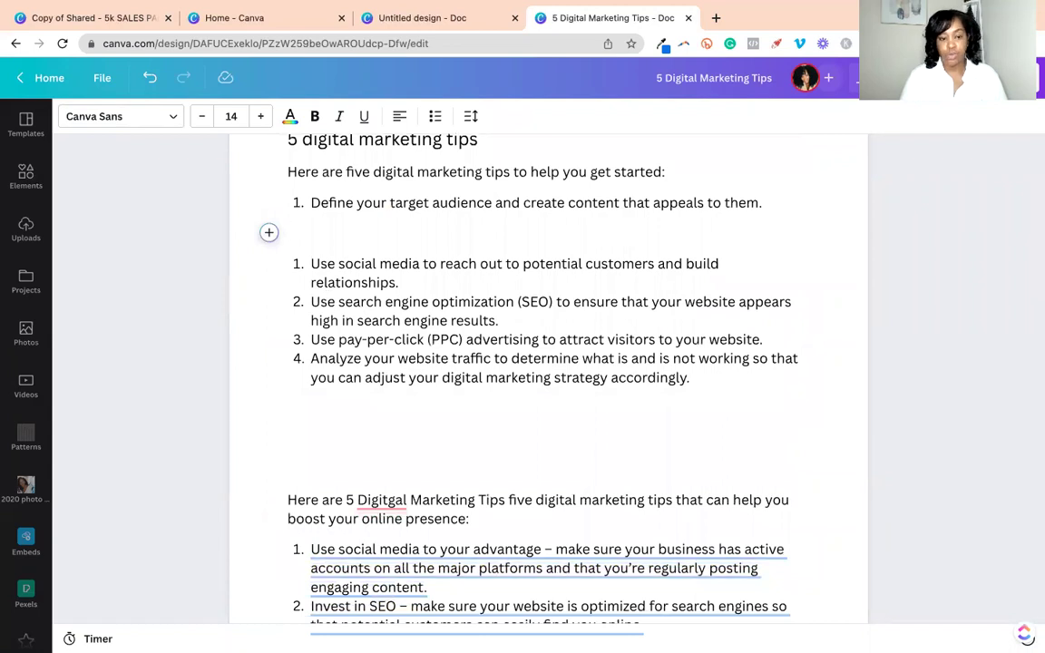
pyautogui.press('BackSpace')
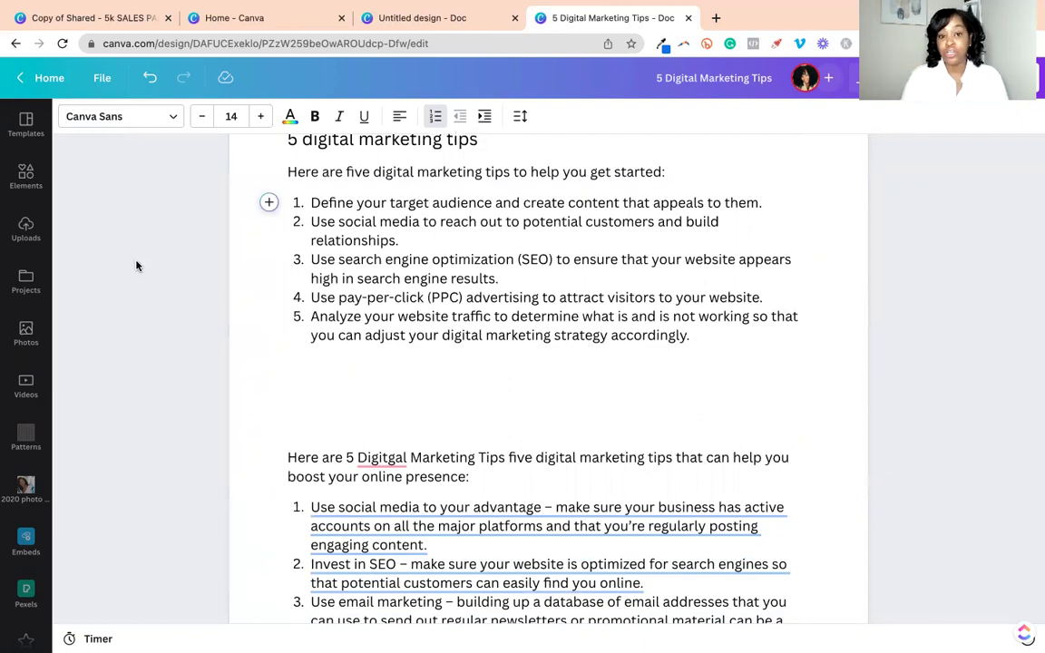
# - Correct the misspelled "Digitgal" to "Digital" in the older intro sentence below the generated list
pyautogui.scroll(-1, 421, 309)
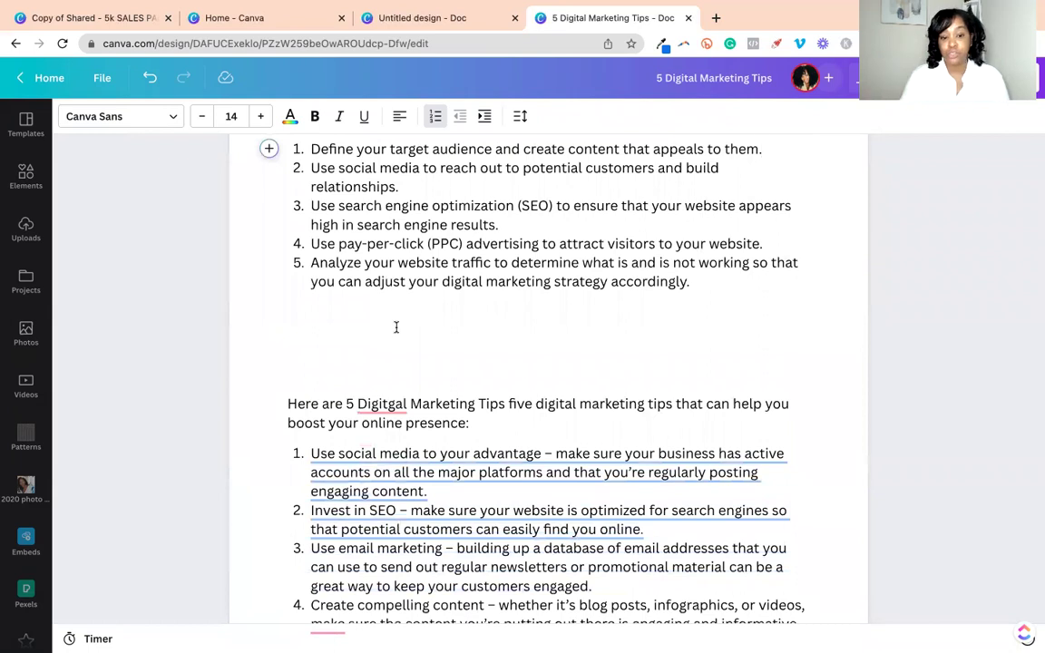
pyautogui.scroll(-3, 395, 326)
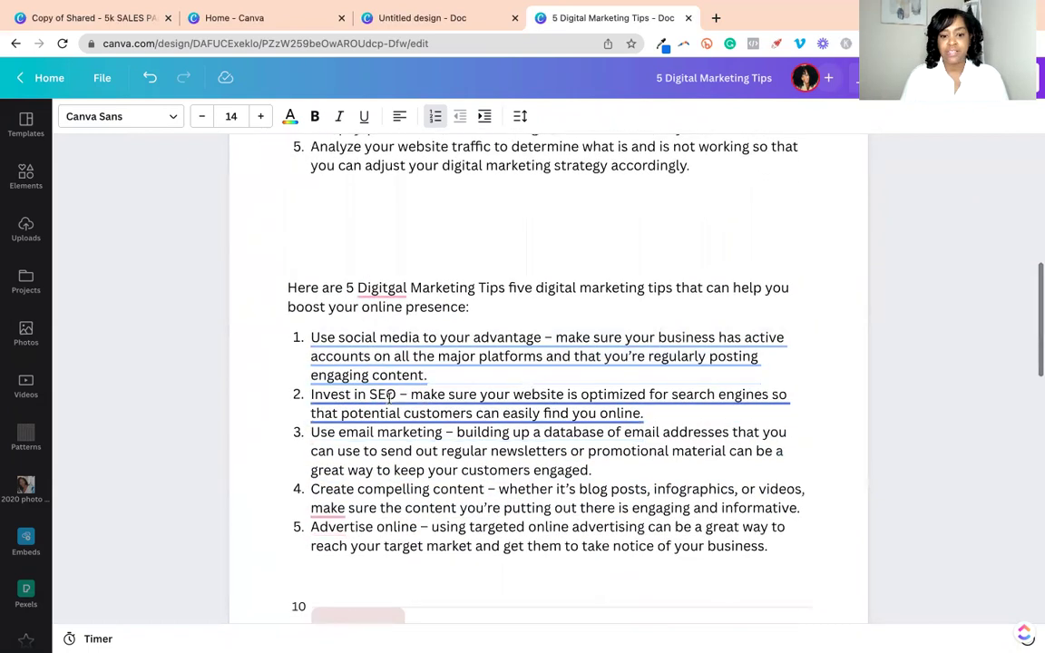
pyautogui.scroll(5, 384, 317)
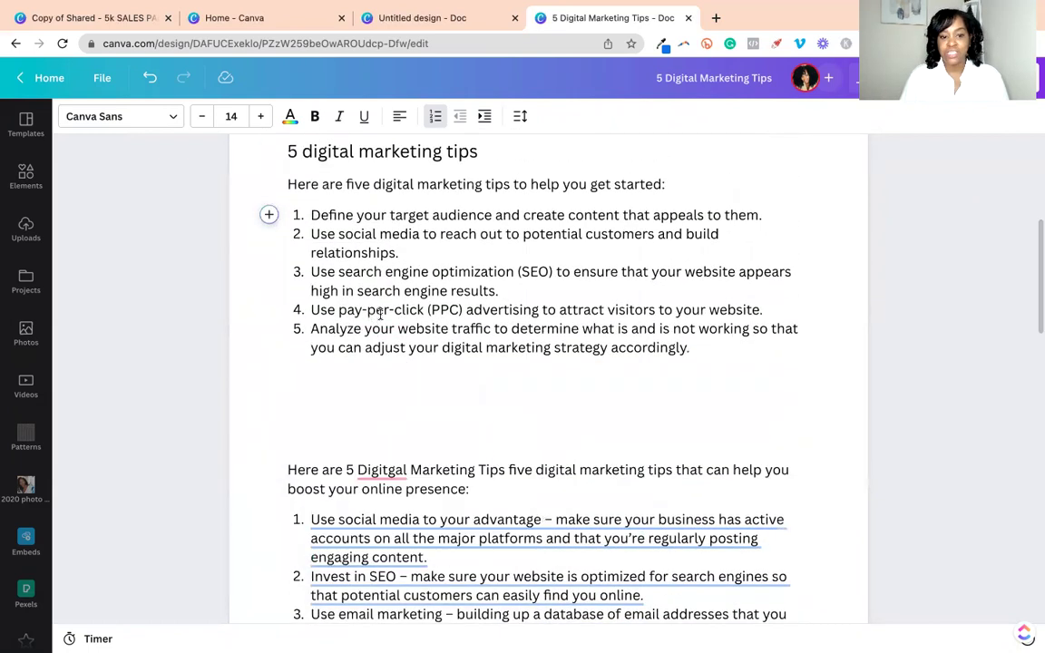
pyautogui.scroll(-6, 380, 313)
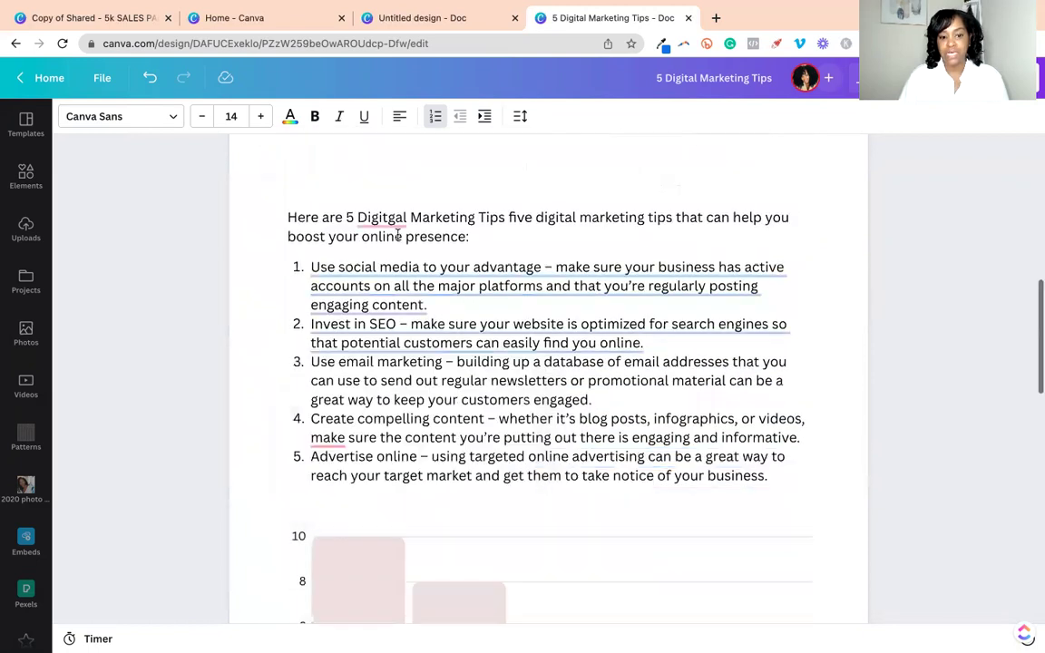
pyautogui.click(397, 236)
pyautogui.click(375, 242)
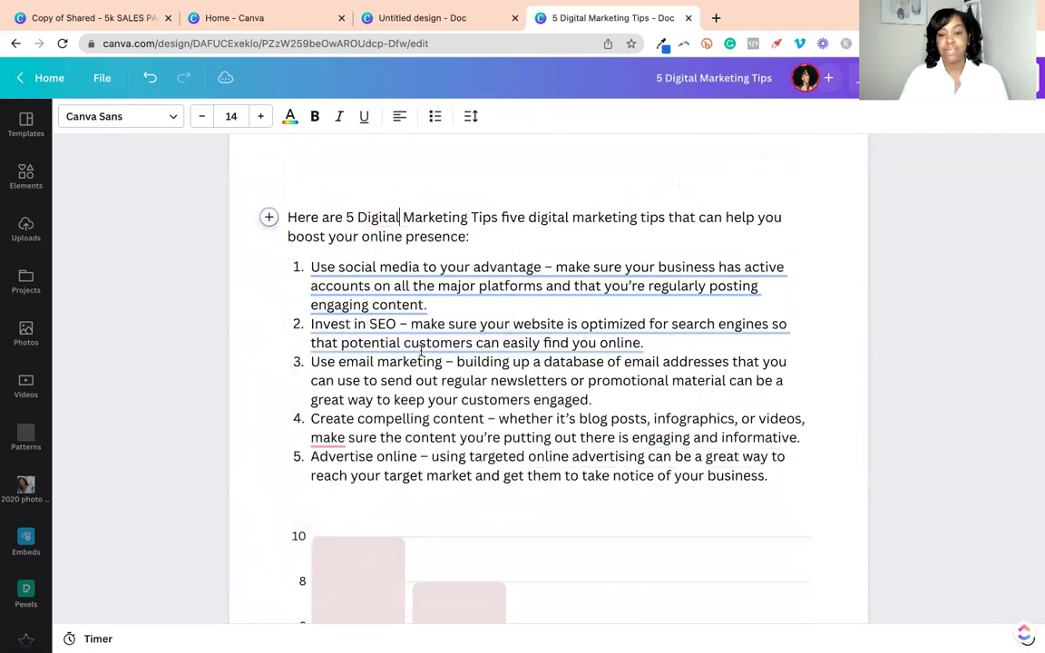
pyautogui.scroll(2, 421, 352)
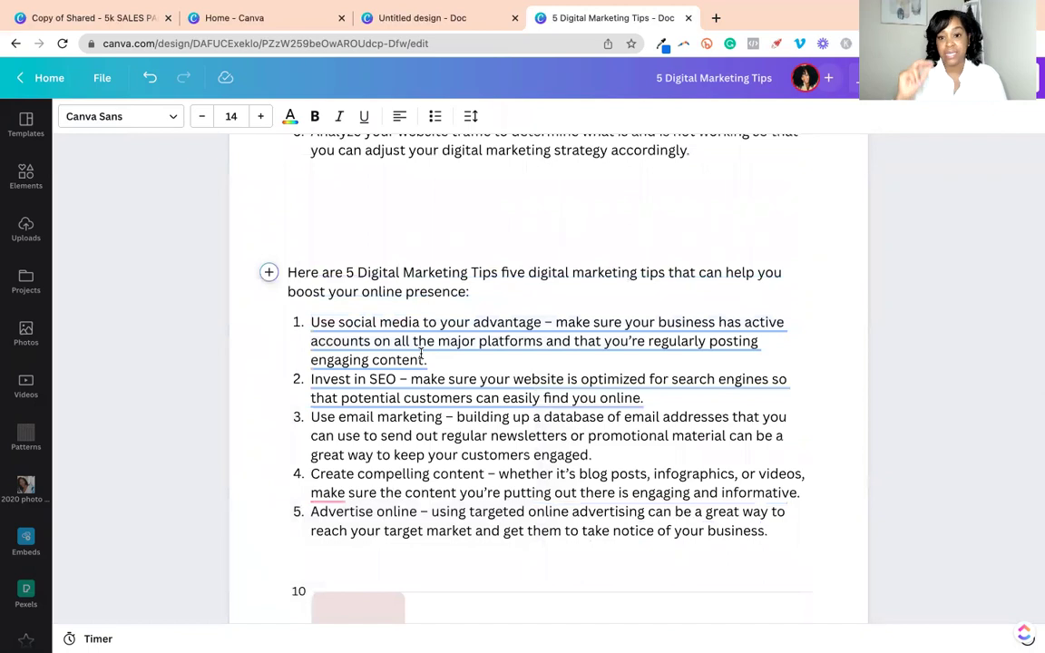
# - Delete the extra empty lines between the generated tips list and the older intro sentence below it
pyautogui.click(338, 222)
pyautogui.press('BackSpace')
pyautogui.press('BackSpace')
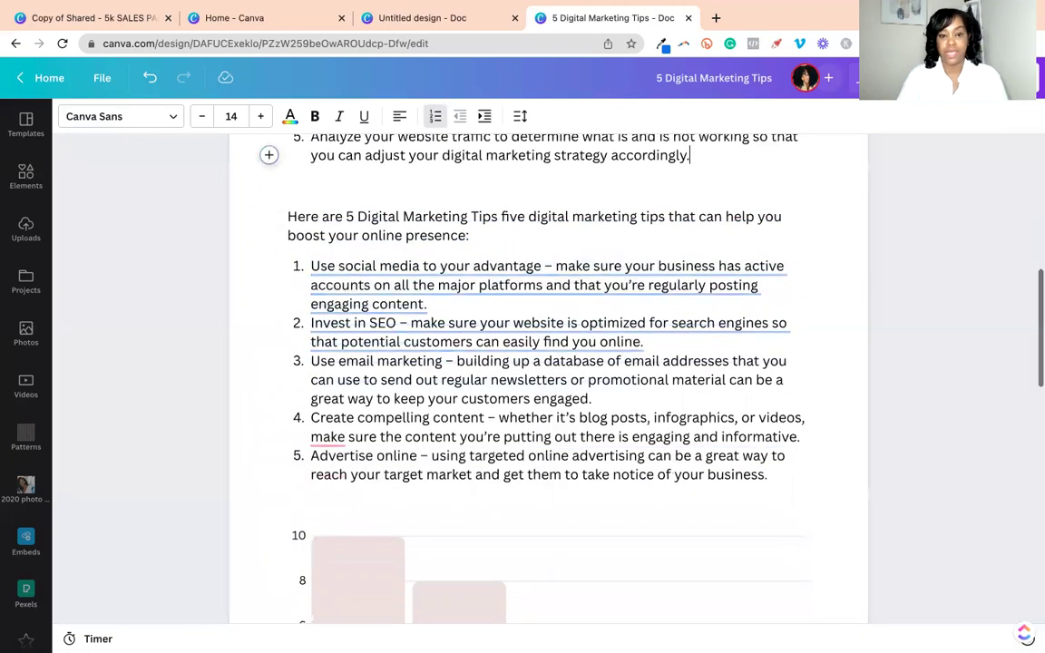
# - Review the document down to the bar chart and look through the Magic insert options on the empty line above the chart
pyautogui.moveTo(397, 310)
pyautogui.scroll(-6, 635, 217)
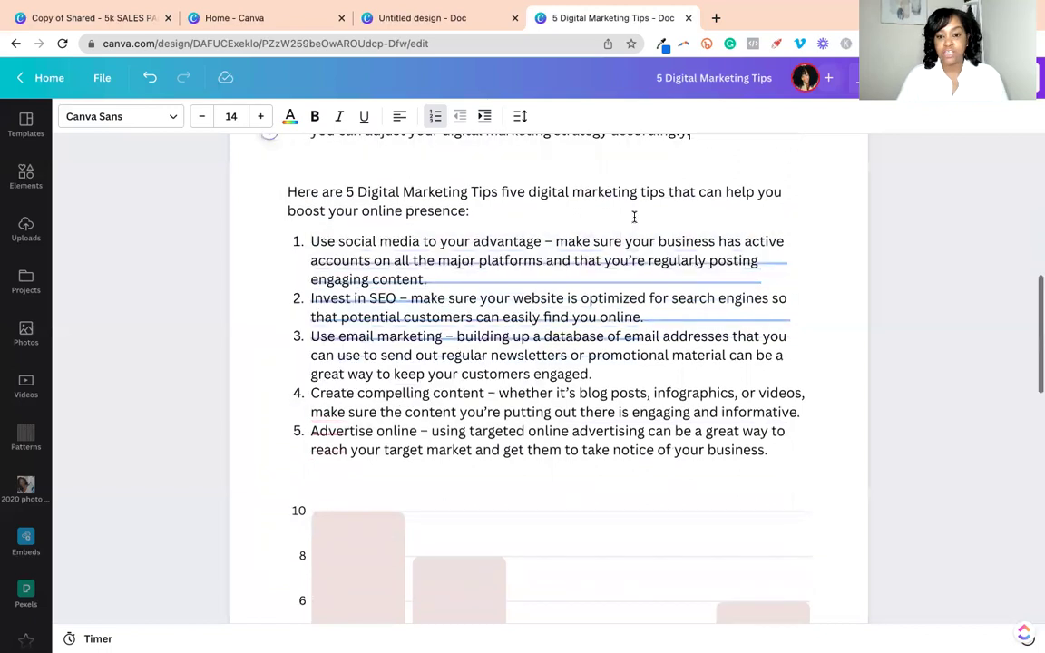
pyautogui.scroll(10, 444, 279)
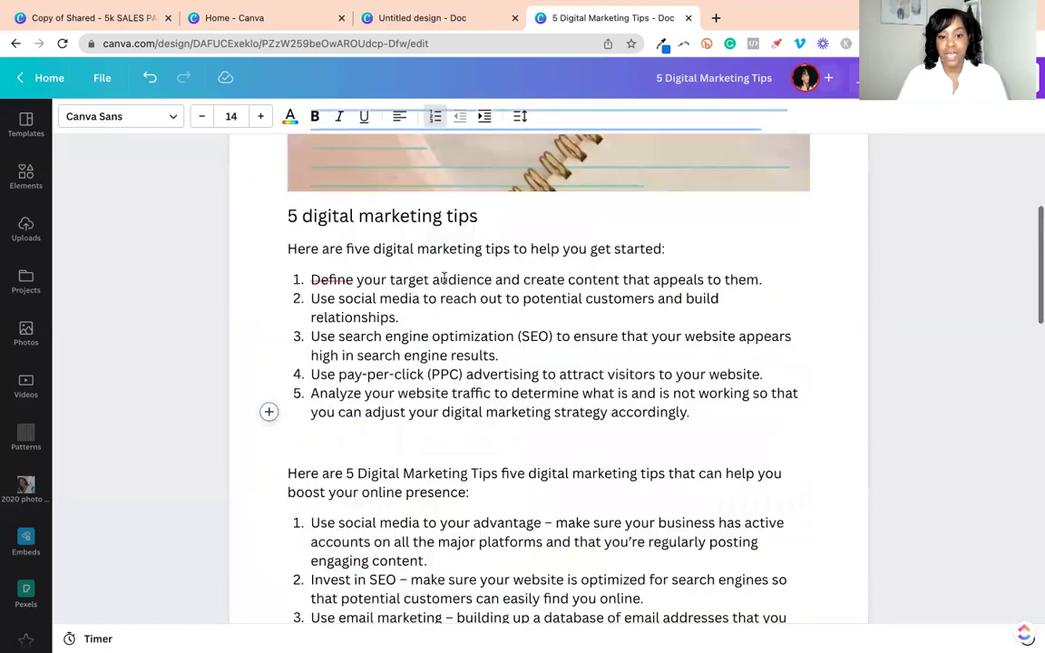
pyautogui.scroll(2, 444, 279)
pyautogui.scroll(-6, 449, 274)
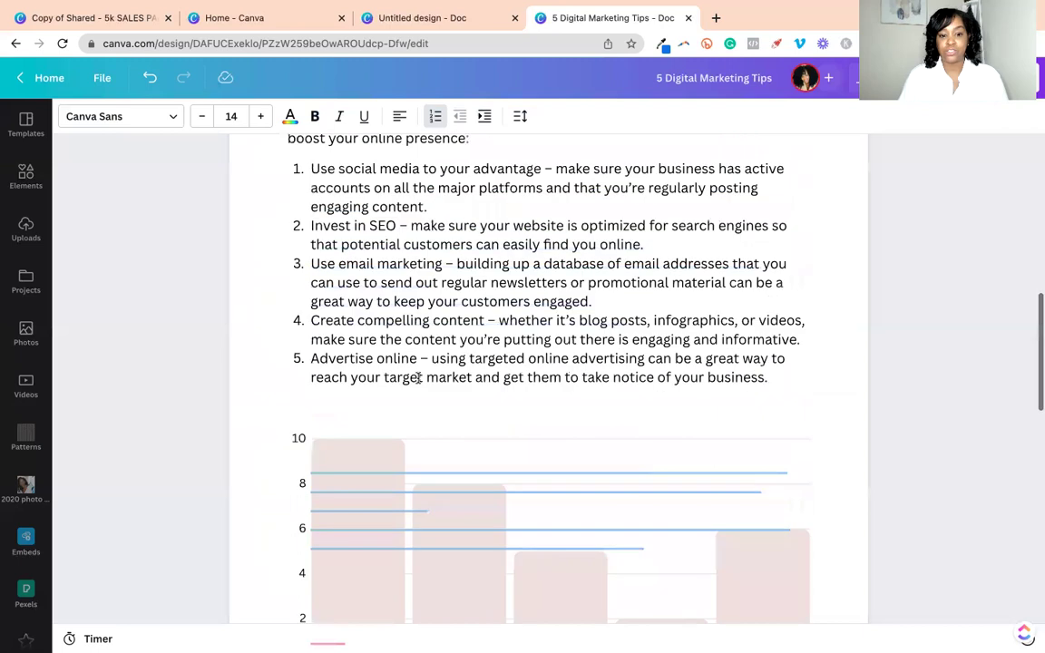
pyautogui.scroll(-2, 456, 273)
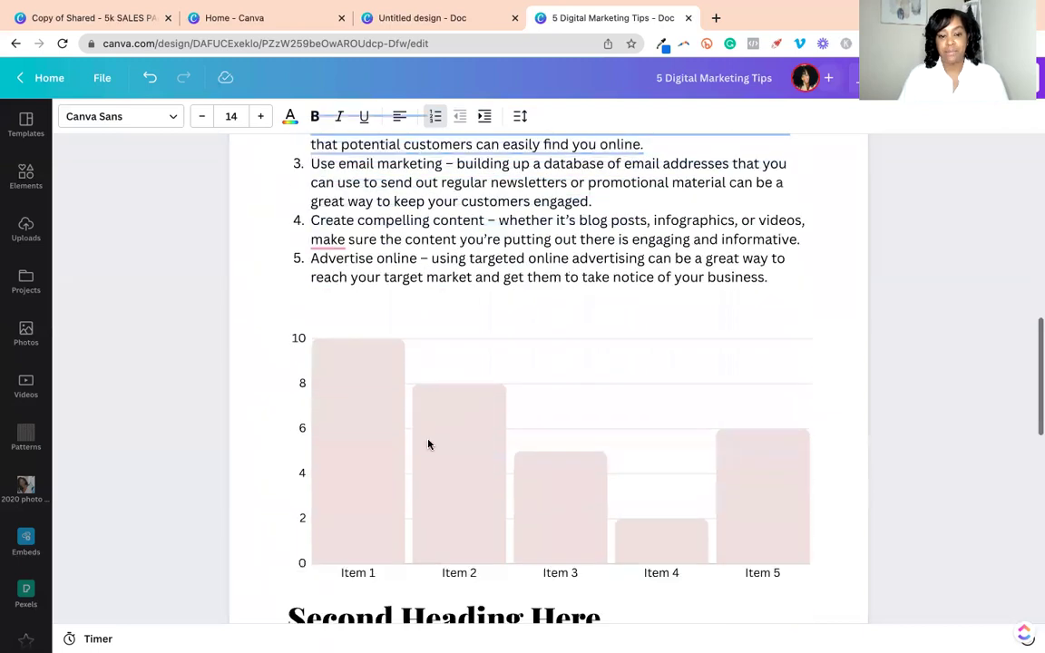
pyautogui.click(429, 440)
pyautogui.click(444, 304)
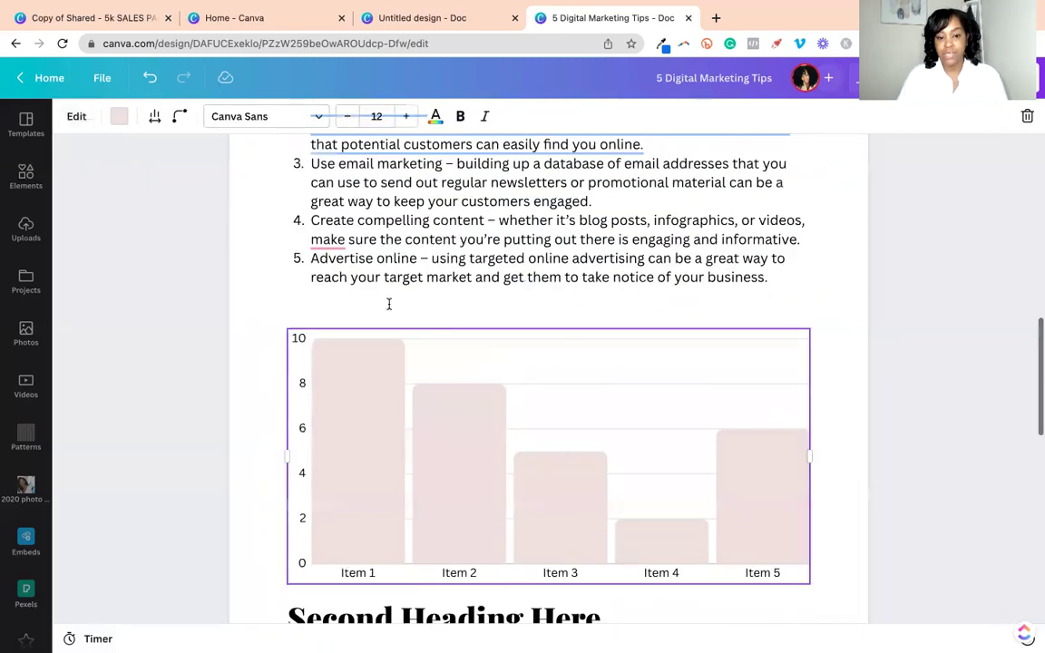
pyautogui.click(270, 312)
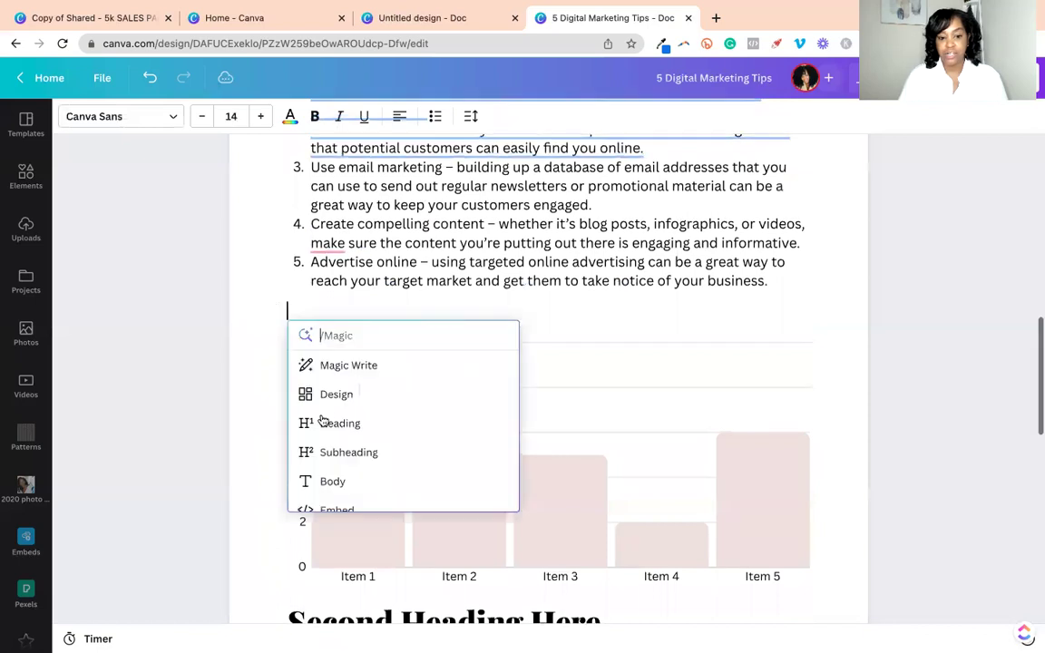
pyautogui.scroll(-2, 329, 410)
pyautogui.scroll(-3, 330, 409)
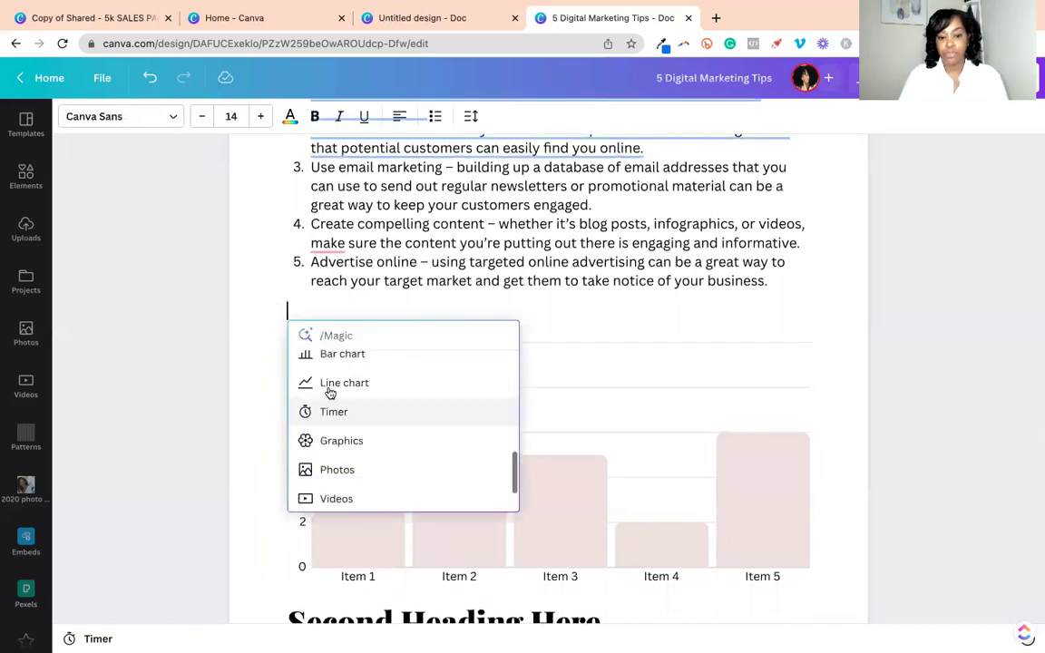
pyautogui.click(559, 322)
# - Review the Magic insert options at "Second Heading Here", close the list and place the cursor before the Twitter posts line
pyautogui.scroll(-5, 553, 365)
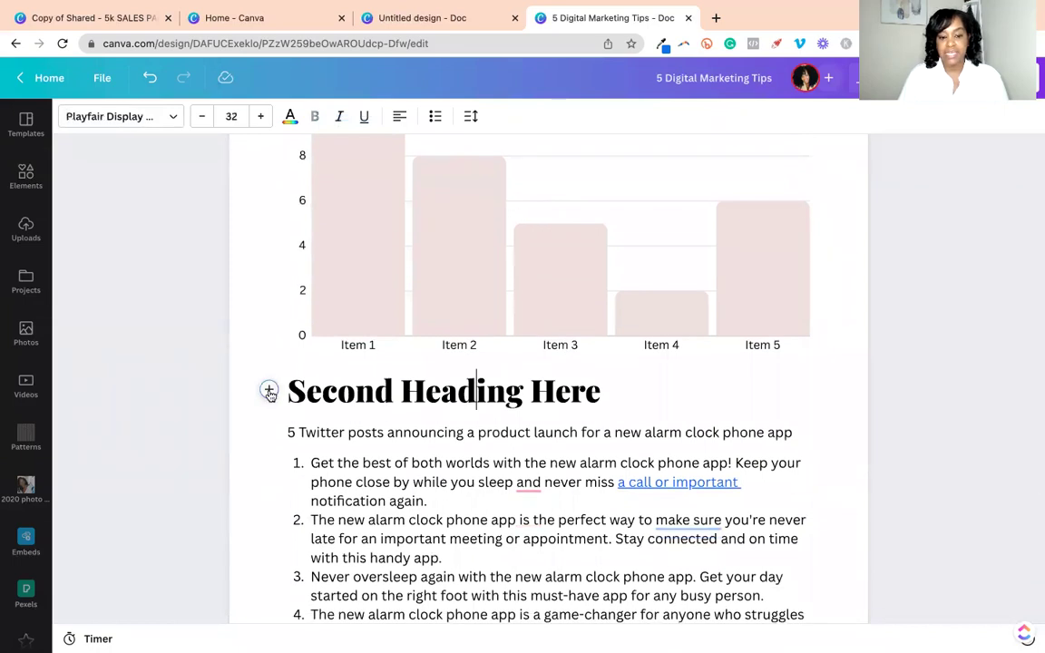
pyautogui.click(269, 391)
pyautogui.scroll(-2, 522, 451)
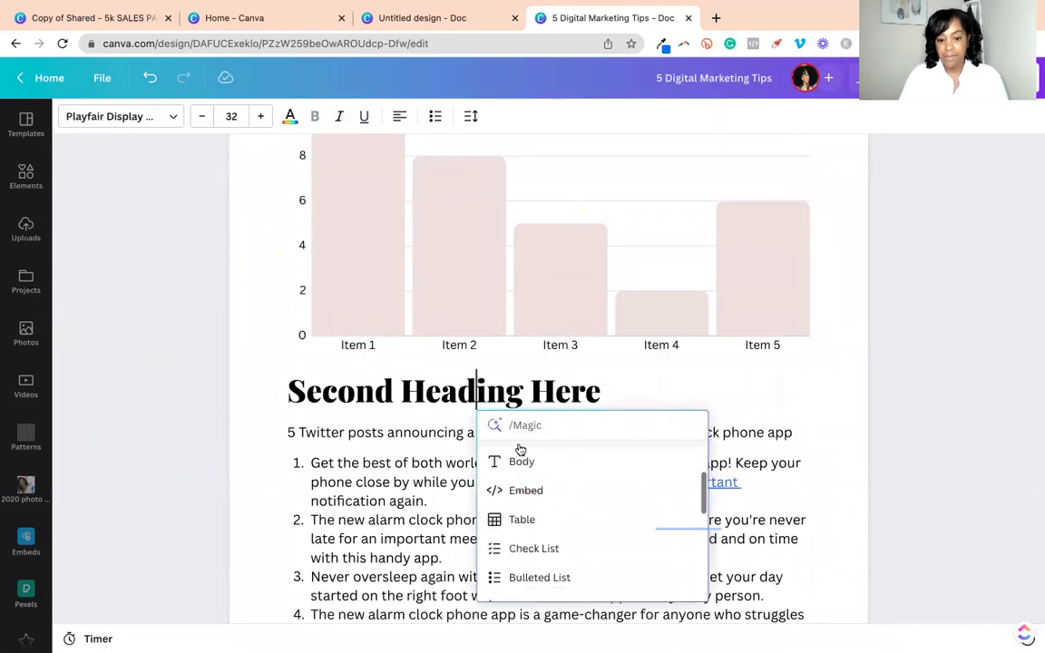
pyautogui.click(730, 396)
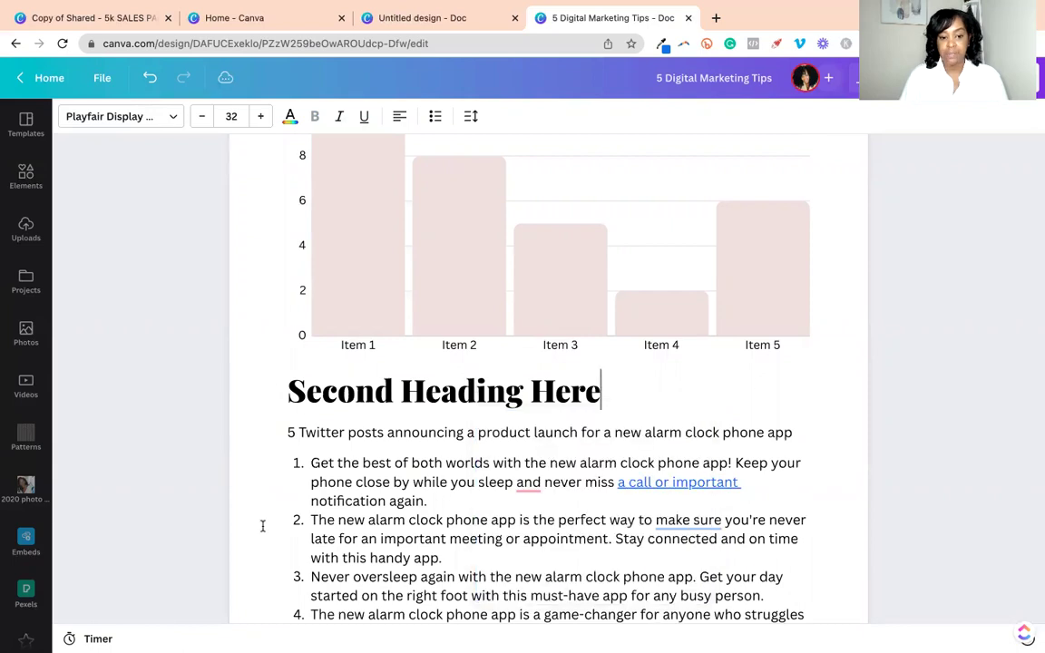
pyautogui.scroll(-1, 272, 454)
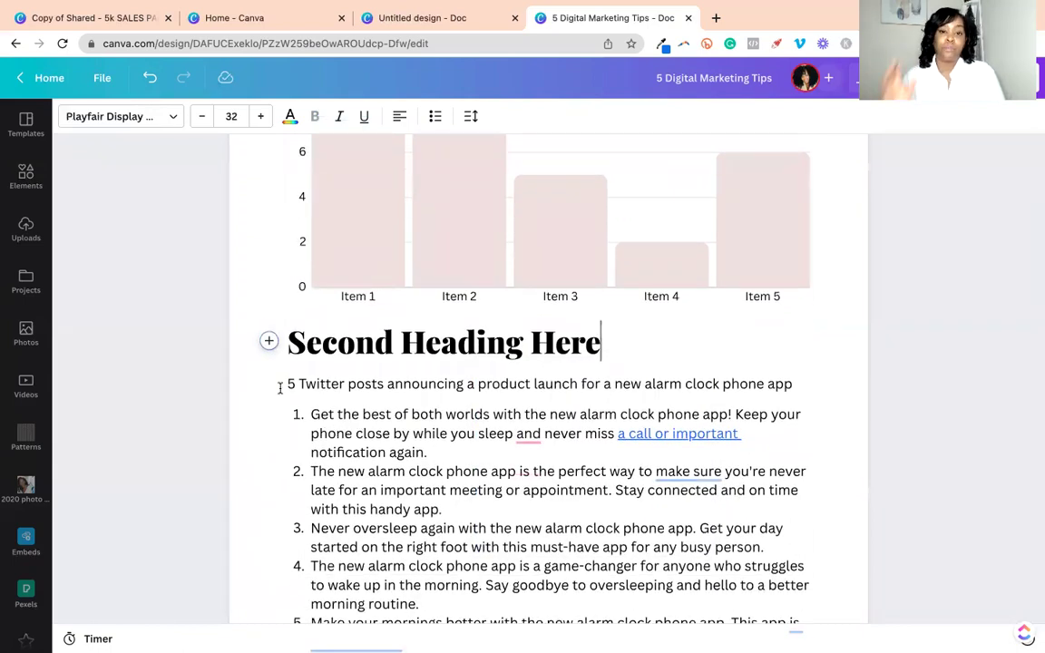
pyautogui.click(287, 383)
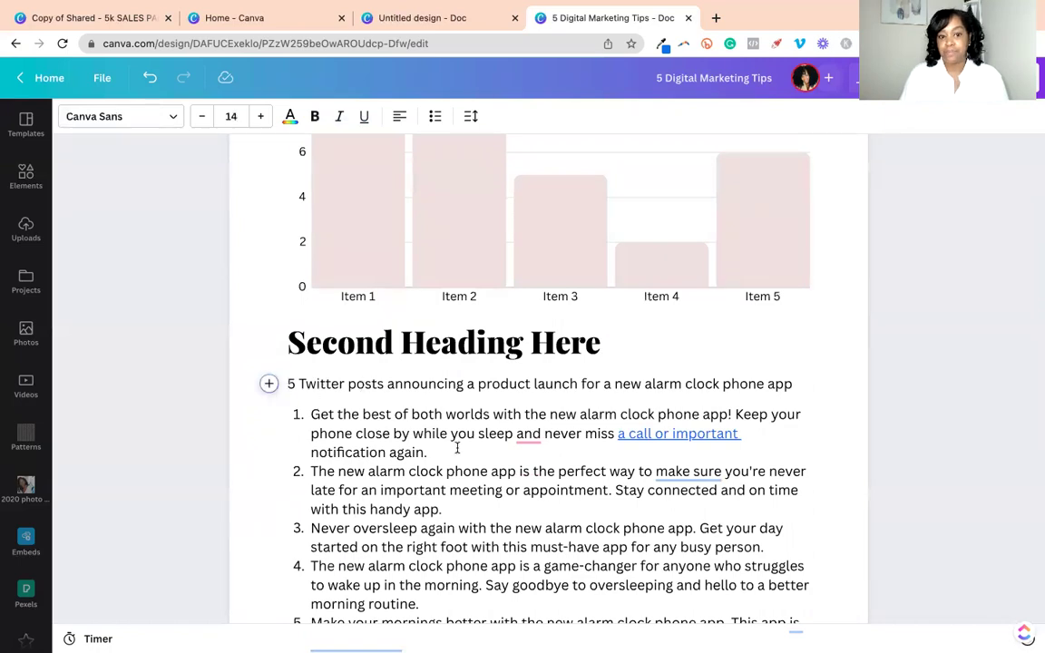
# - Place the cursor on the empty line above the embedded video, browse the uploaded videos and close the uploads
pyautogui.scroll(-5, 457, 447)
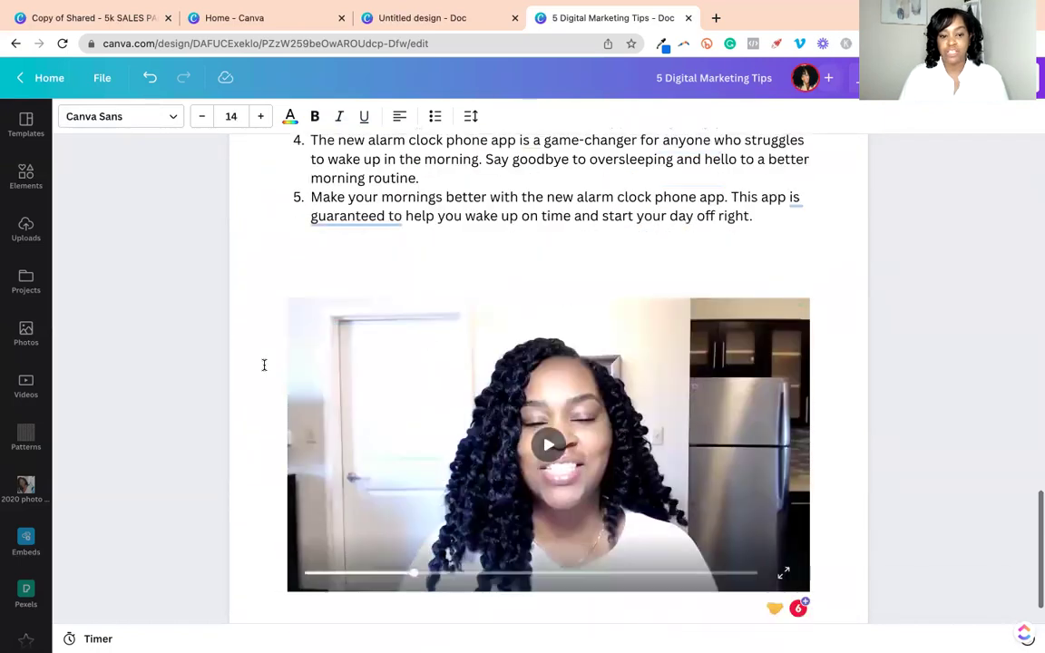
pyautogui.click(317, 278)
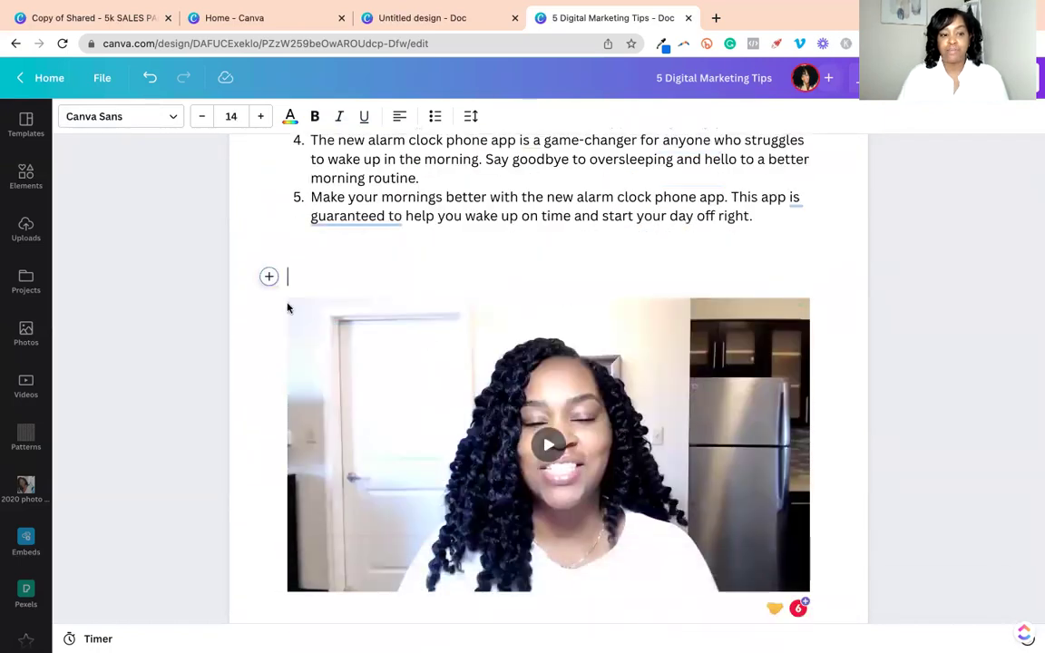
pyautogui.click(26, 229)
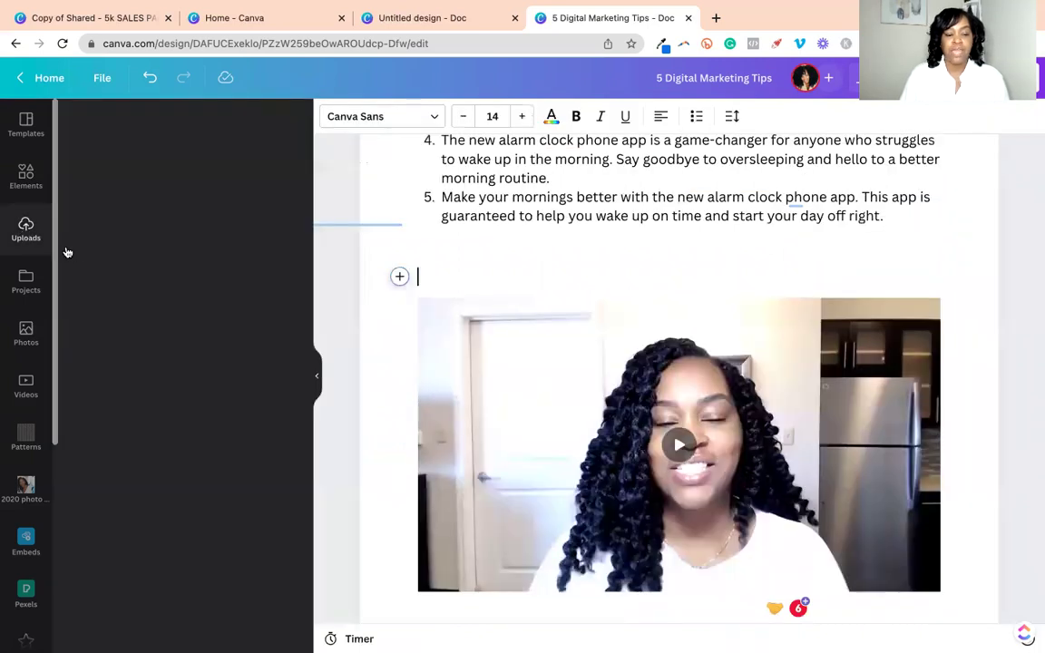
pyautogui.click(239, 191)
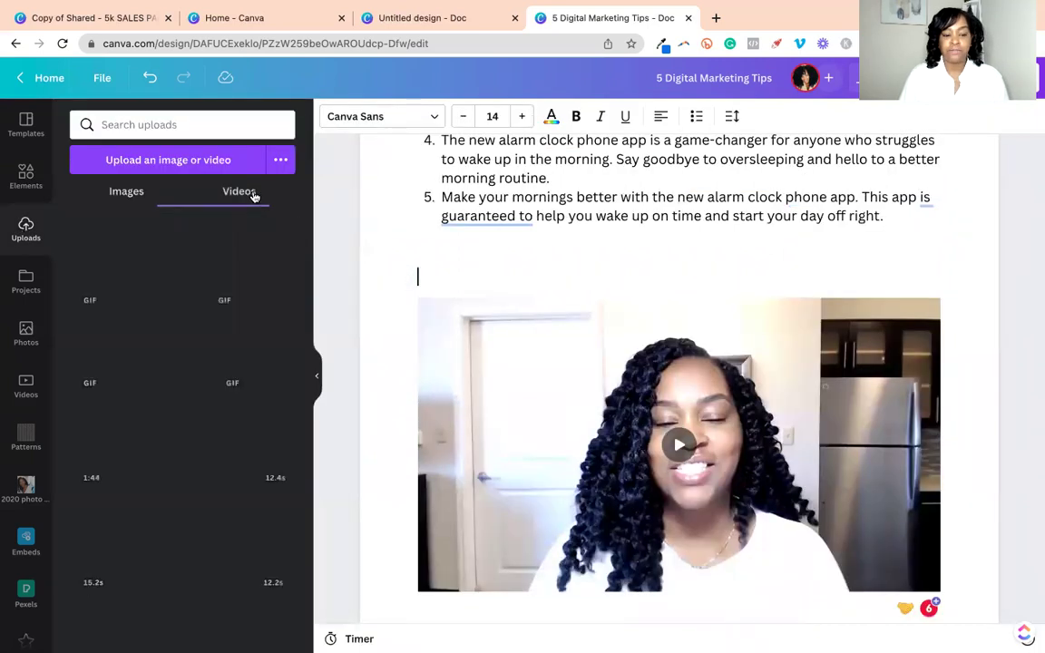
pyautogui.scroll(-3, 249, 438)
pyautogui.scroll(-1, 140, 506)
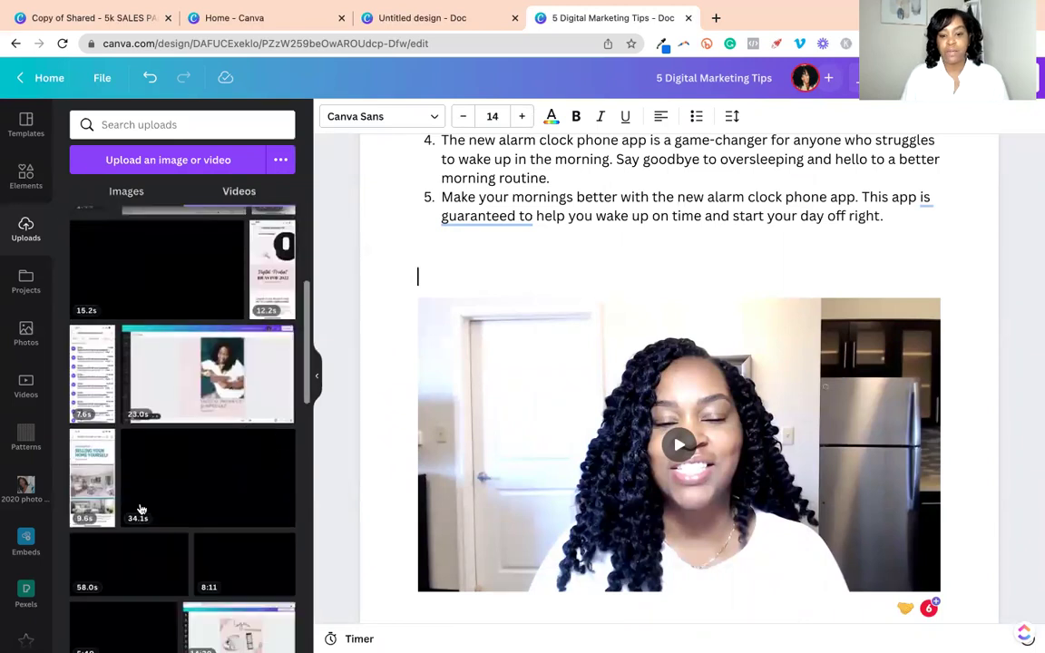
pyautogui.click(317, 381)
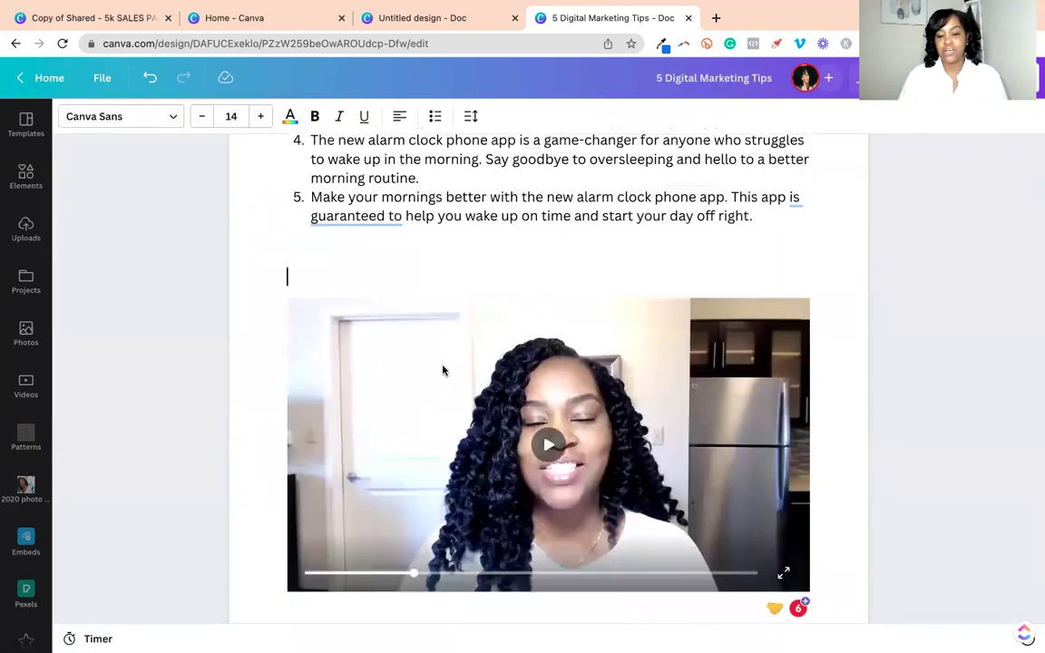
# - Place the cursor on the empty line below the generated tips list and browse the uploaded videos for a clip
pyautogui.scroll(-1, 526, 373)
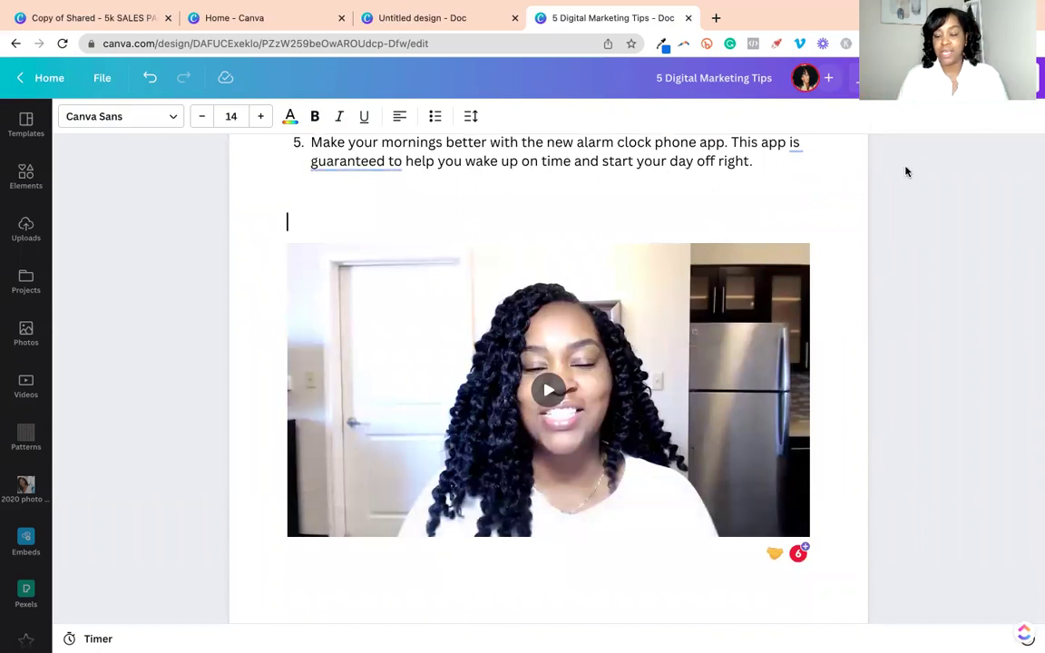
pyautogui.scroll(10, 653, 273)
pyautogui.scroll(15, 654, 272)
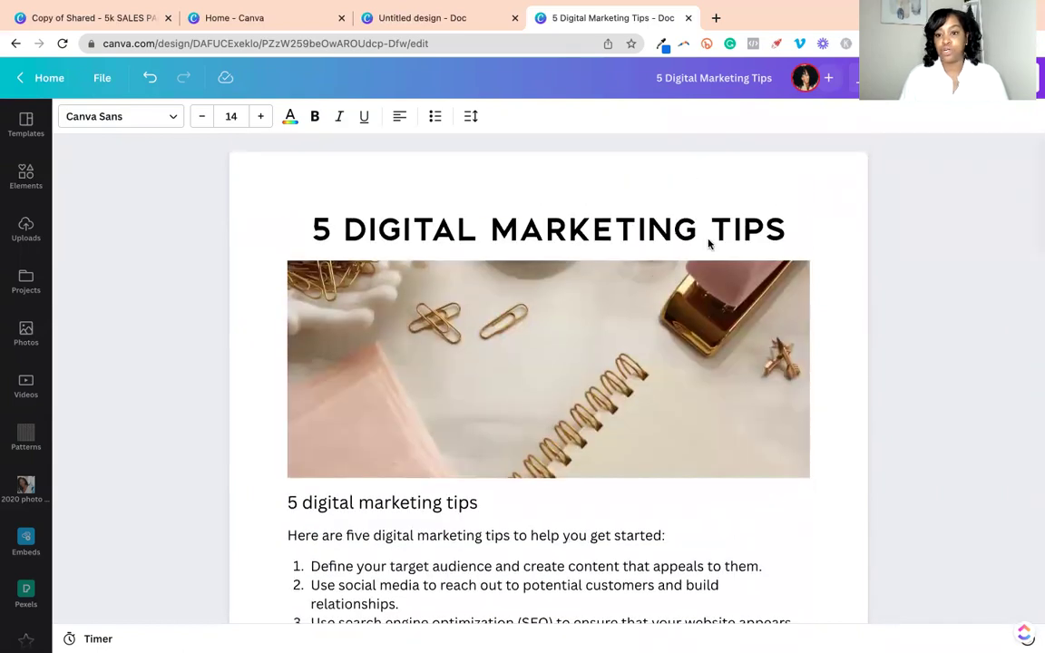
pyautogui.scroll(-6, 773, 231)
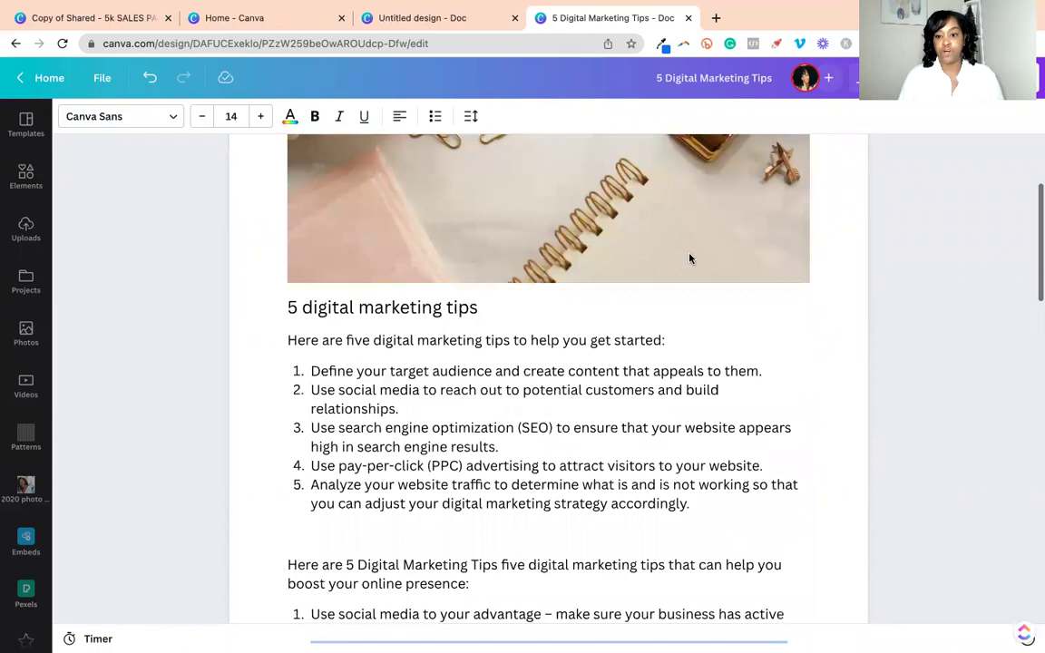
pyautogui.click(381, 392)
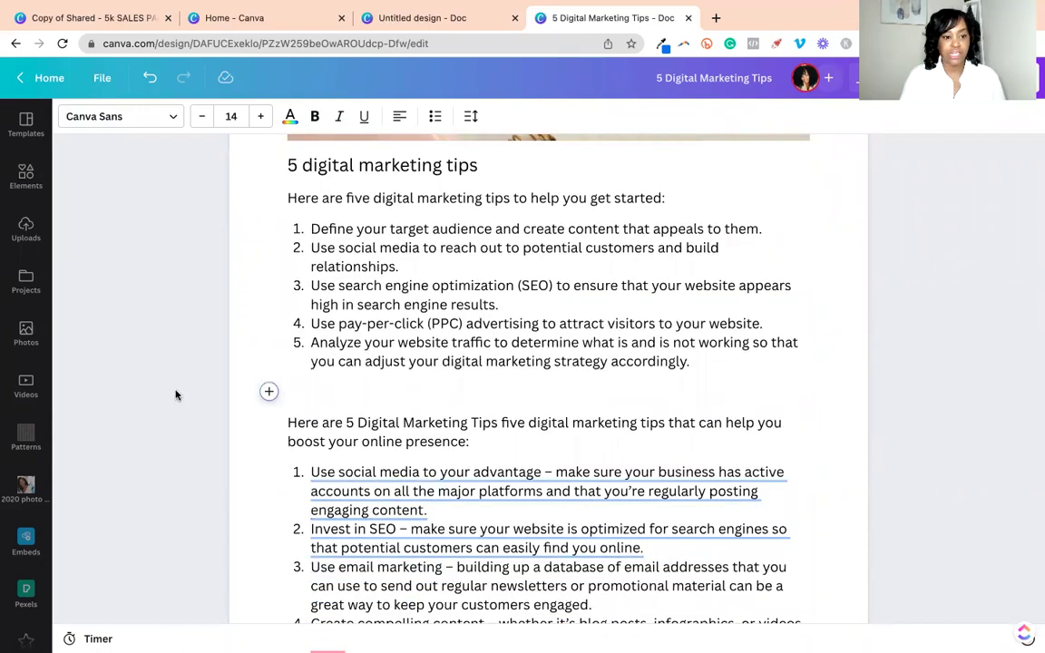
pyautogui.click(26, 228)
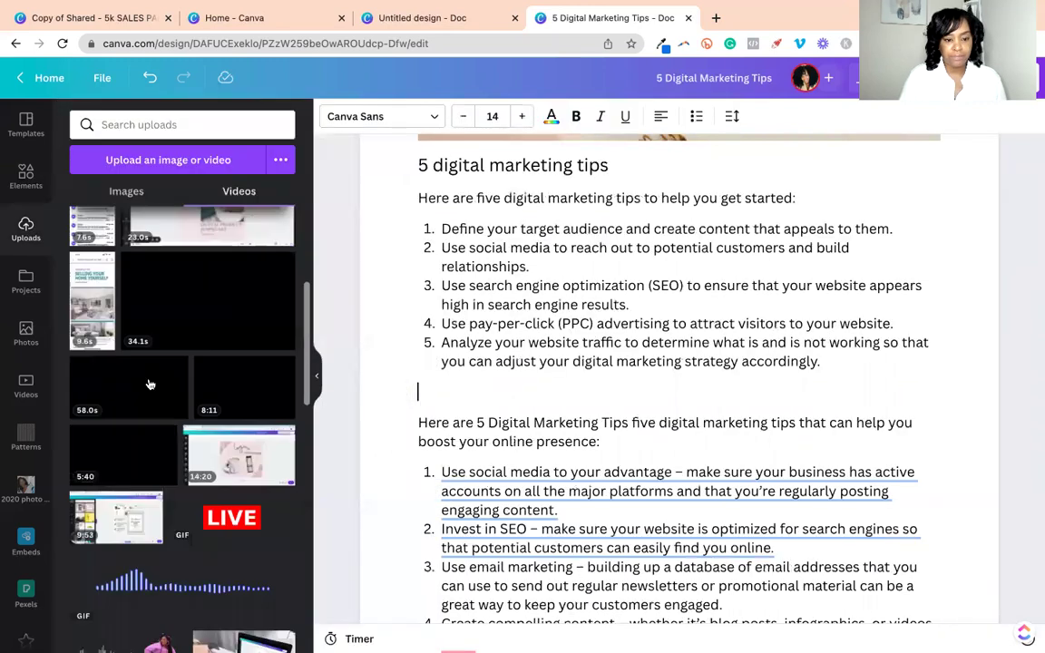
pyautogui.scroll(-8, 150, 385)
pyautogui.scroll(-7, 174, 359)
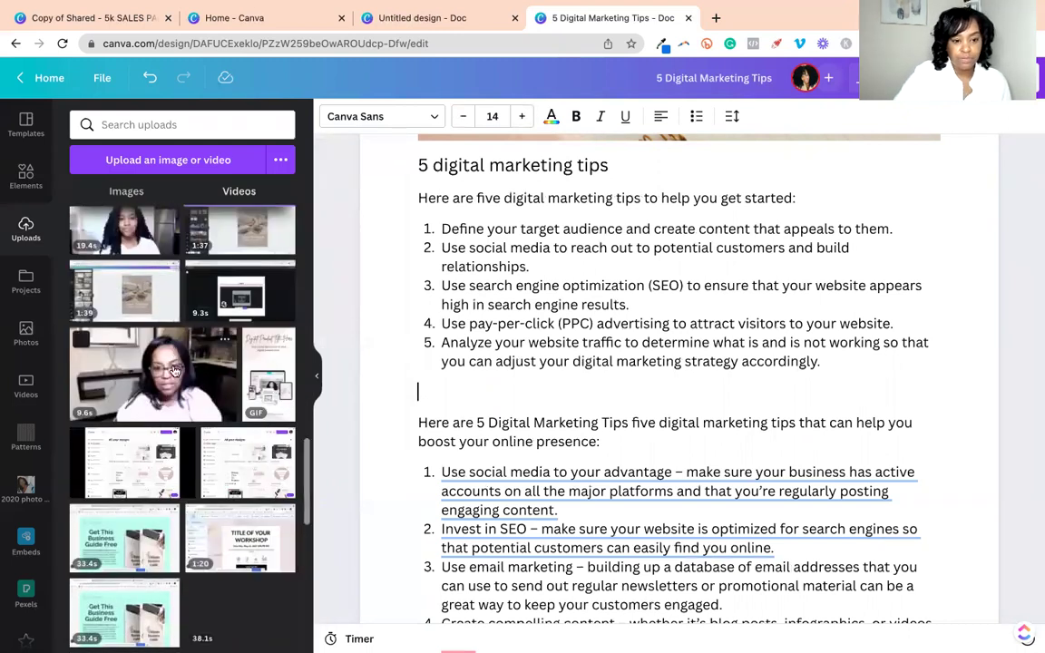
pyautogui.scroll(-6, 180, 401)
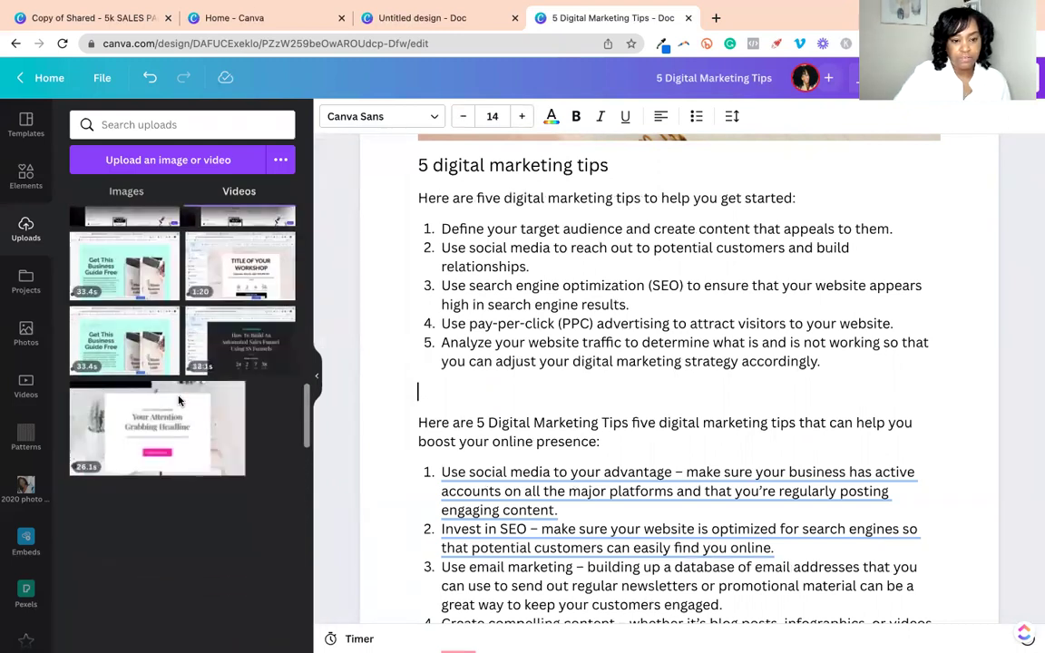
pyautogui.scroll(-3, 179, 401)
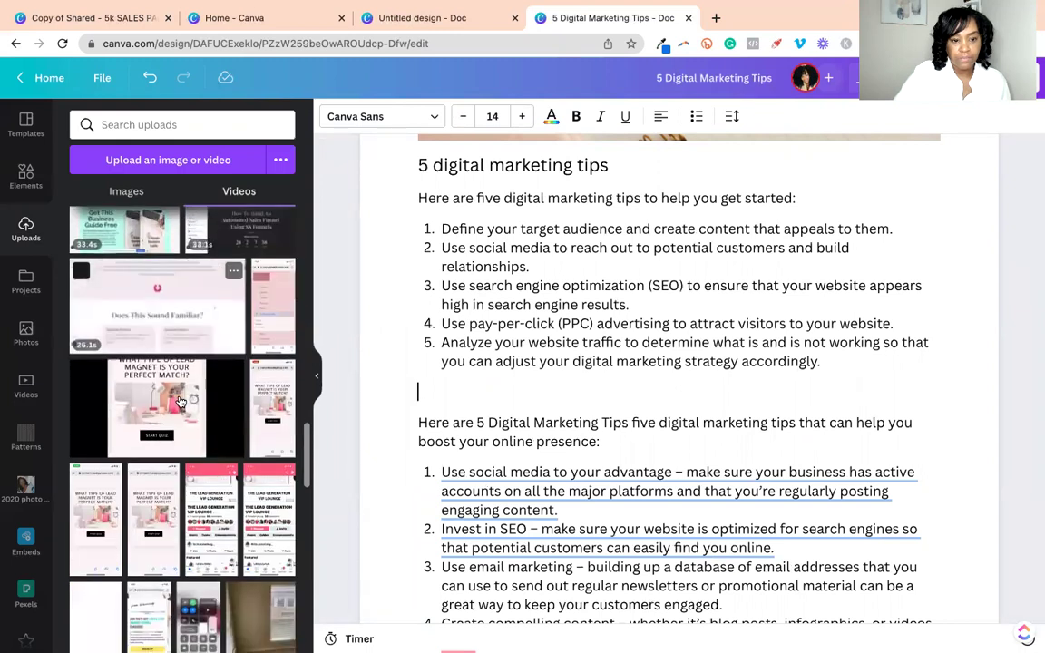
pyautogui.scroll(-5, 180, 401)
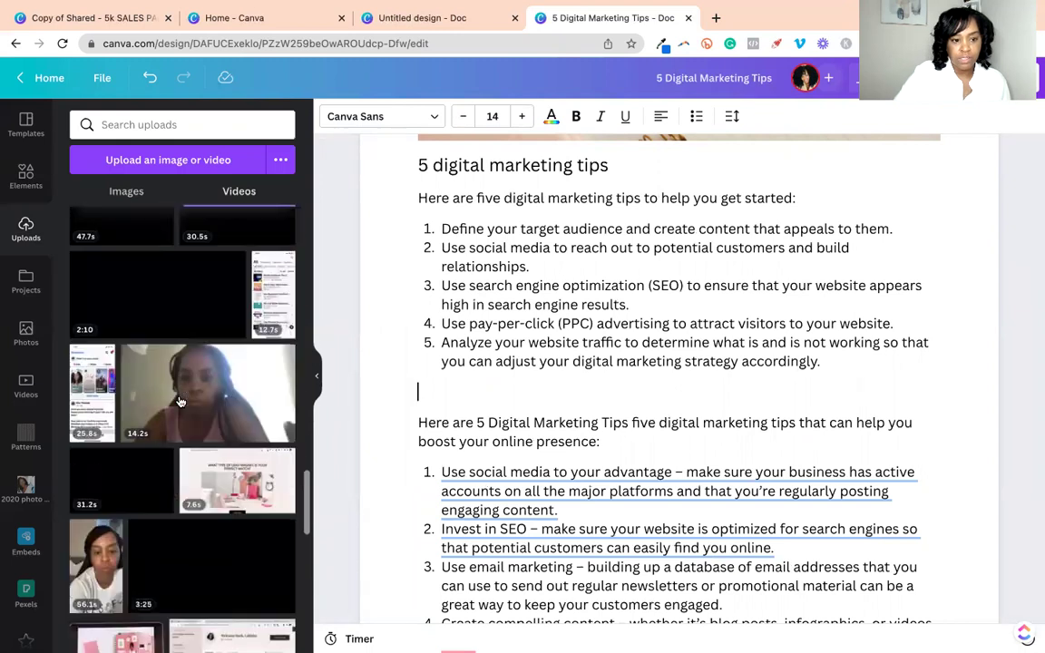
# - Insert the uploaded screenshot of the pink sales page editor on the empty line below the first tips list and close the uploads
pyautogui.click(126, 193)
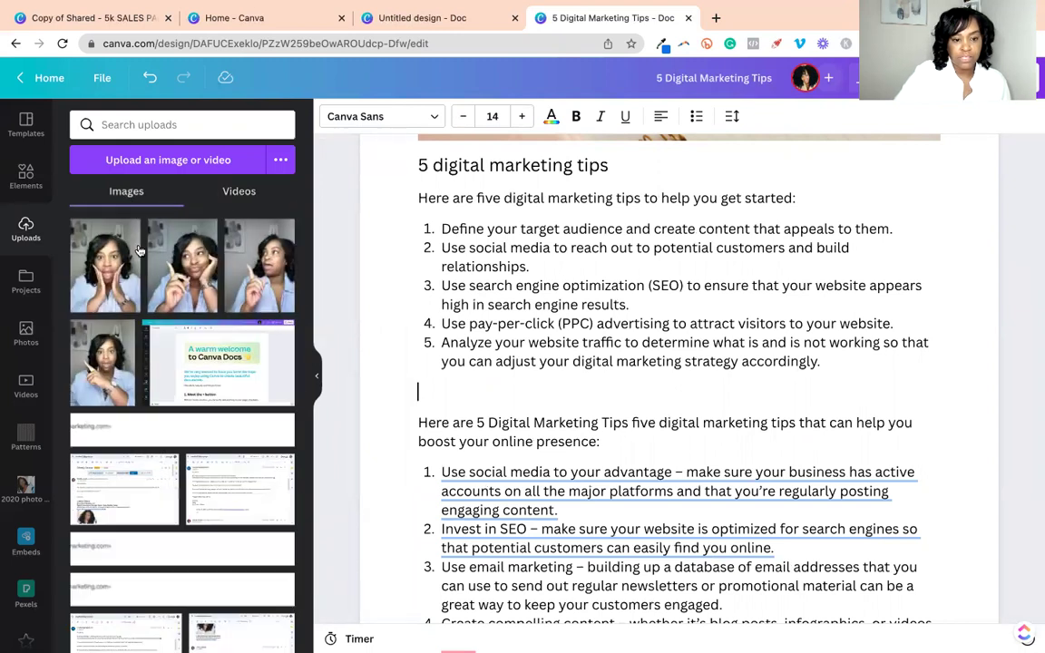
pyautogui.scroll(-10, 160, 348)
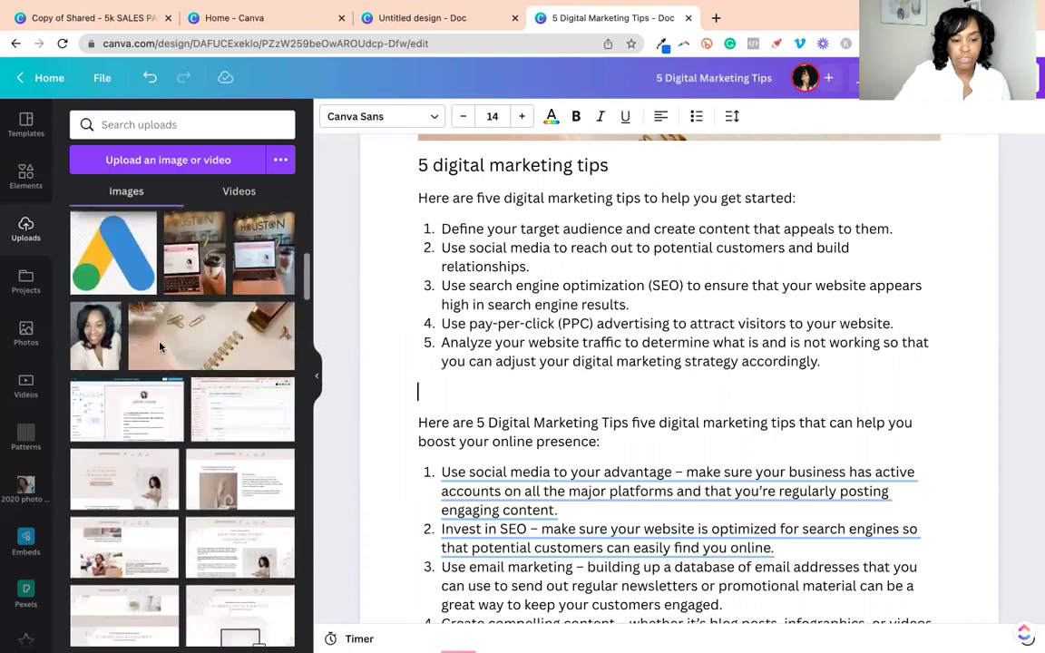
pyautogui.scroll(-10, 160, 349)
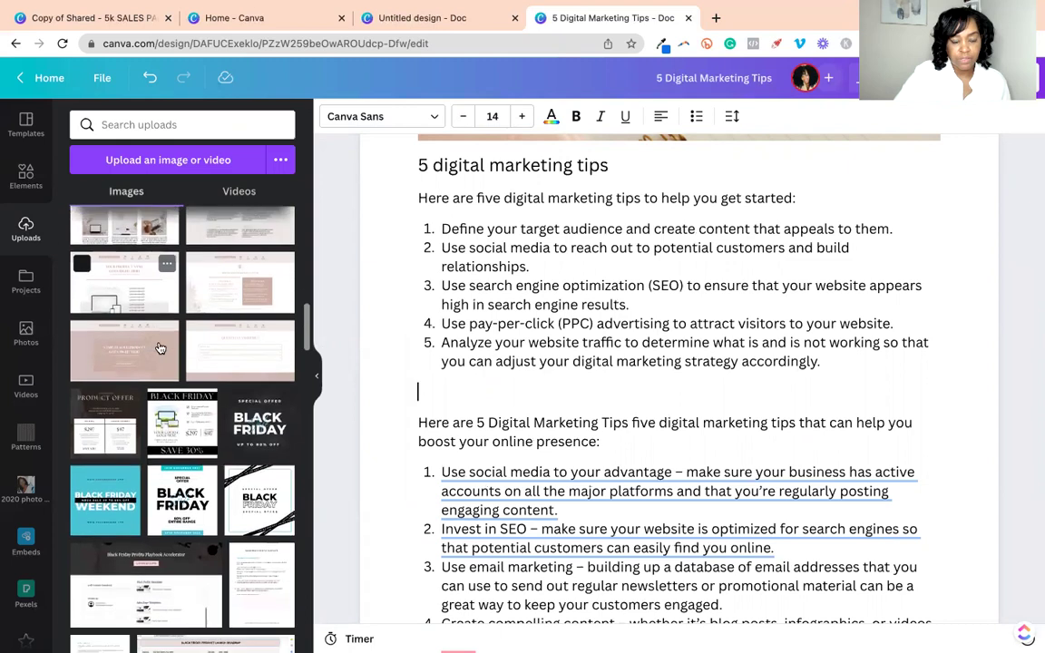
pyautogui.scroll(-5, 160, 348)
pyautogui.scroll(-5, 159, 348)
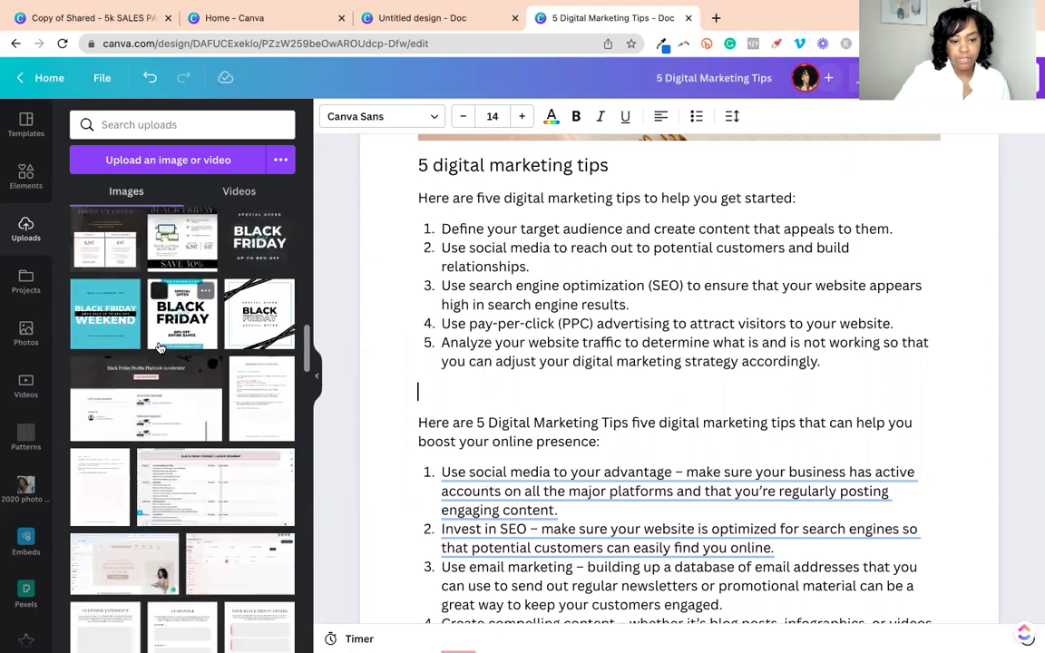
pyautogui.scroll(5, 160, 348)
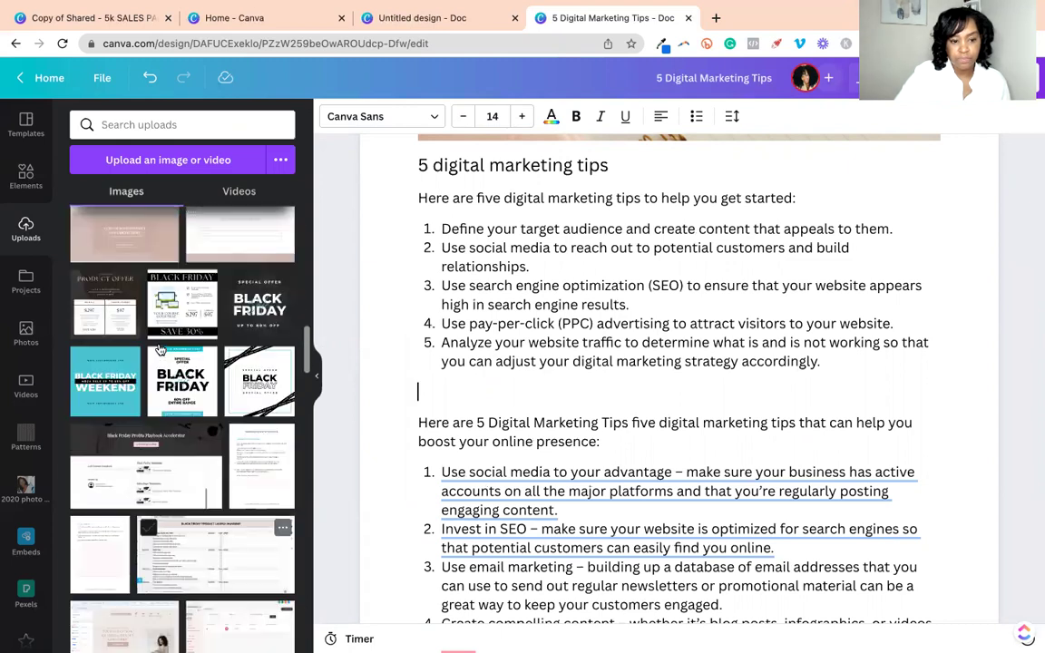
pyautogui.scroll(-5, 160, 349)
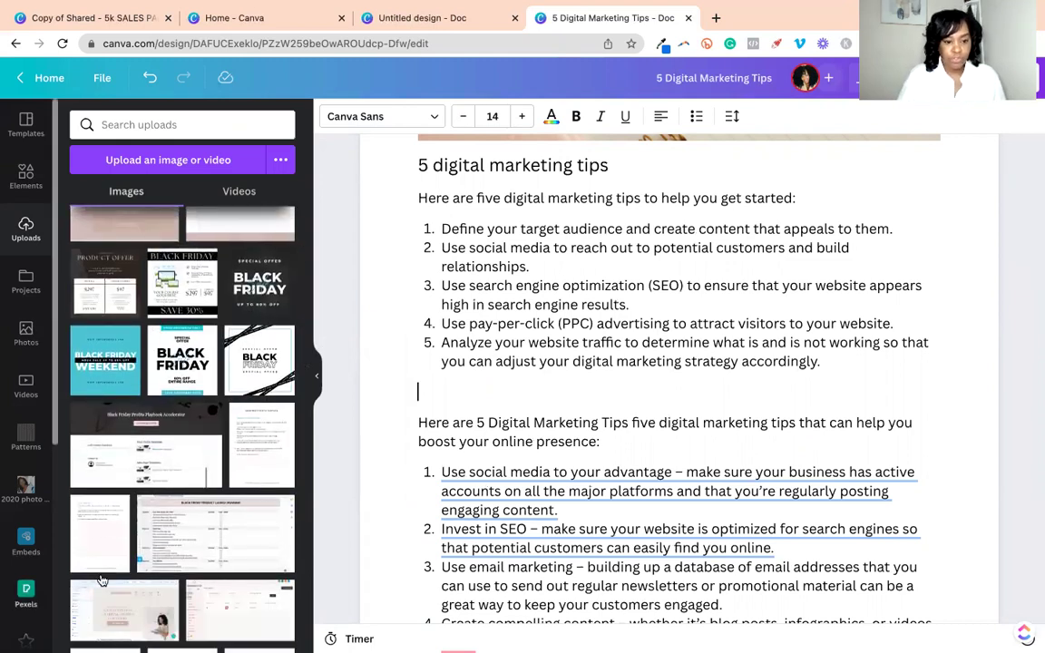
pyautogui.scroll(-1, 169, 454)
pyautogui.scroll(-1, 169, 458)
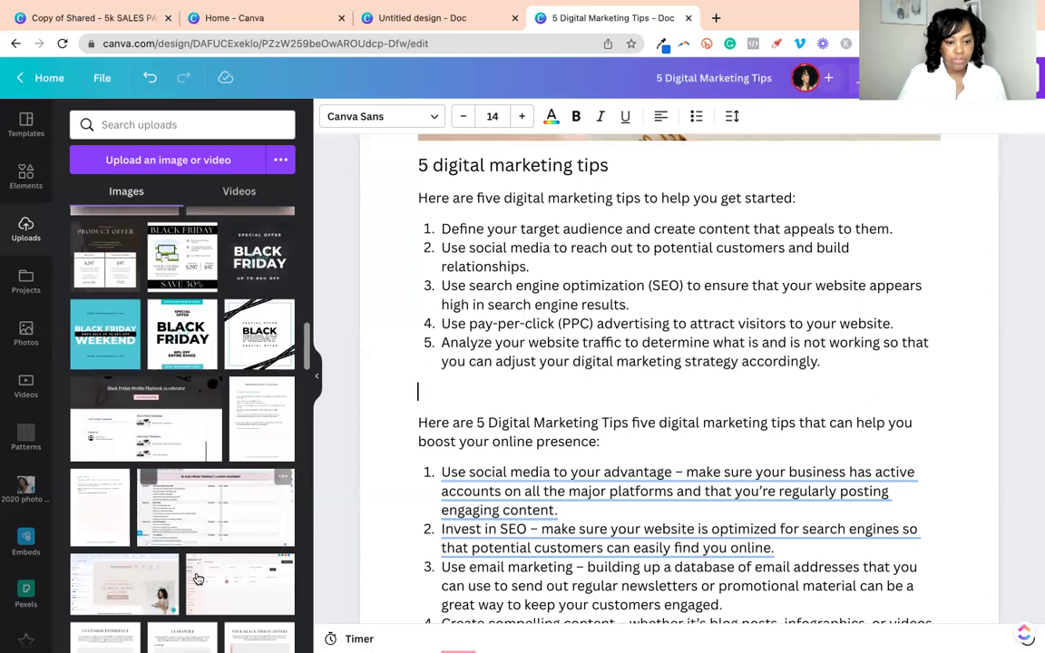
pyautogui.click(129, 581)
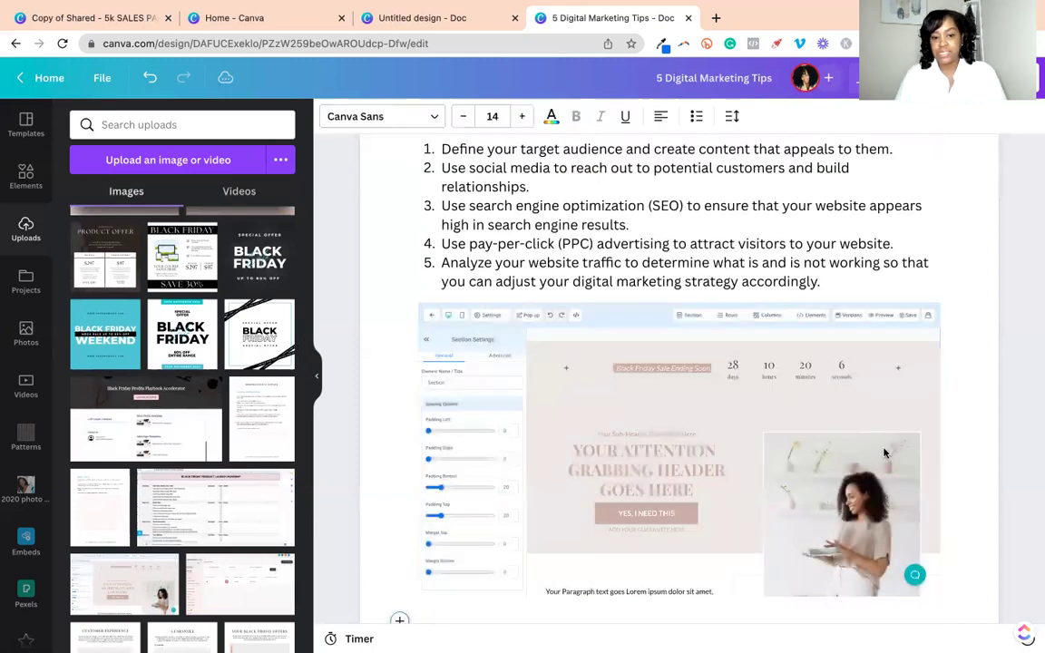
pyautogui.click(316, 374)
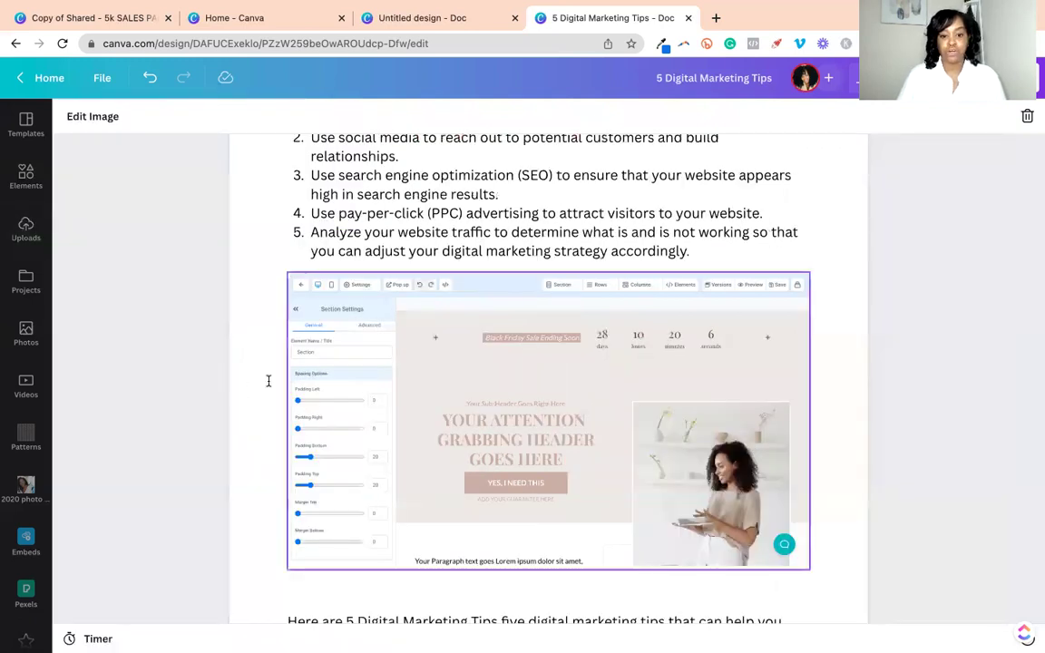
# - Add empty lines between the first tips list and the sales page image, and make the line directly above the image a size 18 heading
pyautogui.click(717, 257)
pyautogui.press('Return')
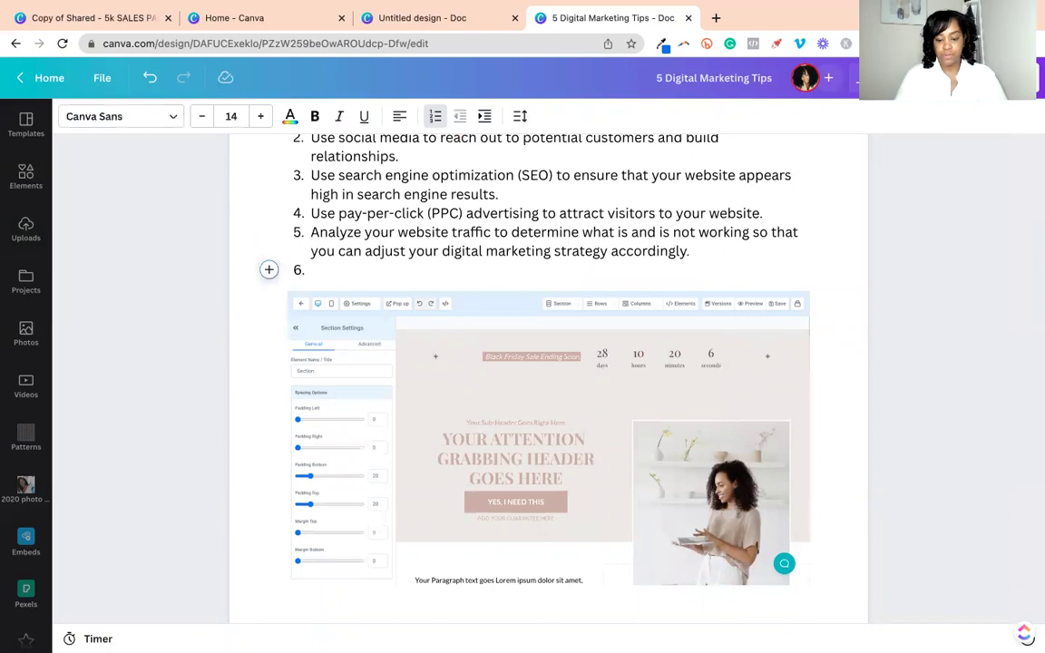
pyautogui.press('Return')
pyautogui.press('Return')
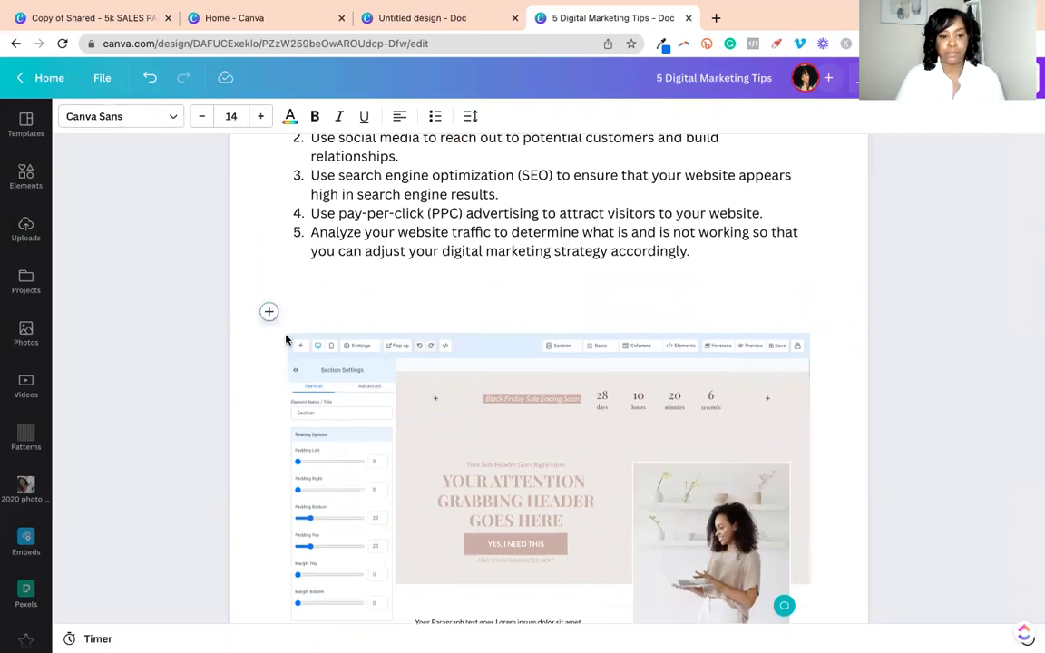
pyautogui.click(268, 311)
pyautogui.scroll(-1, 350, 419)
pyautogui.scroll(-1, 350, 419)
pyautogui.click(346, 422)
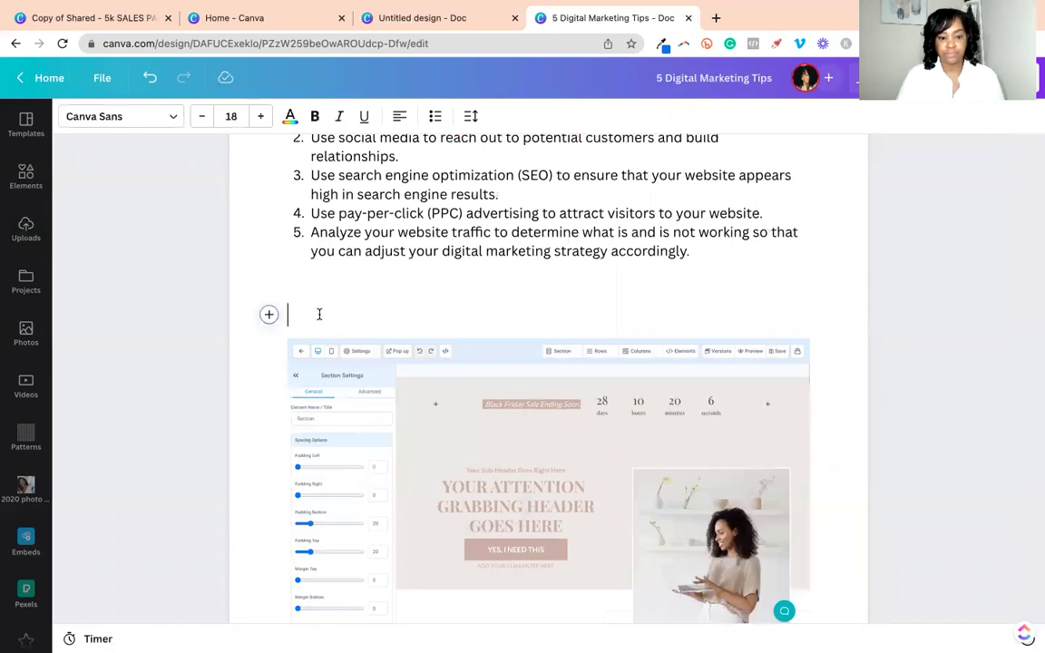
# - Enter "Sales Pages That Convert" as the heading above the sales page image and center it
pyautogui.write('Sales Pages That Conv ert')
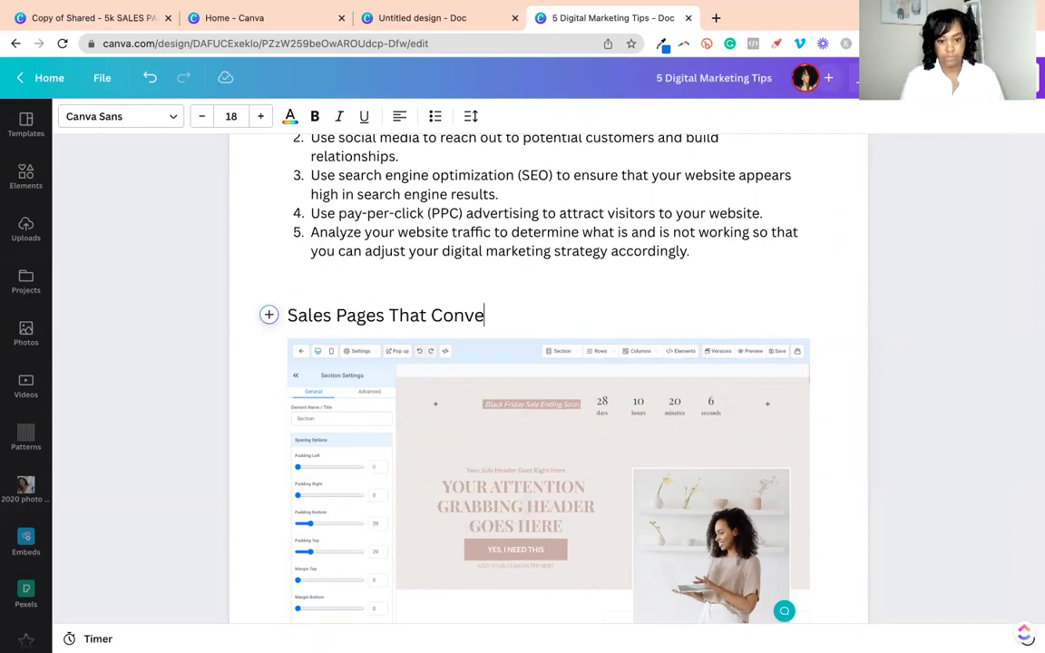
pyautogui.click(399, 118)
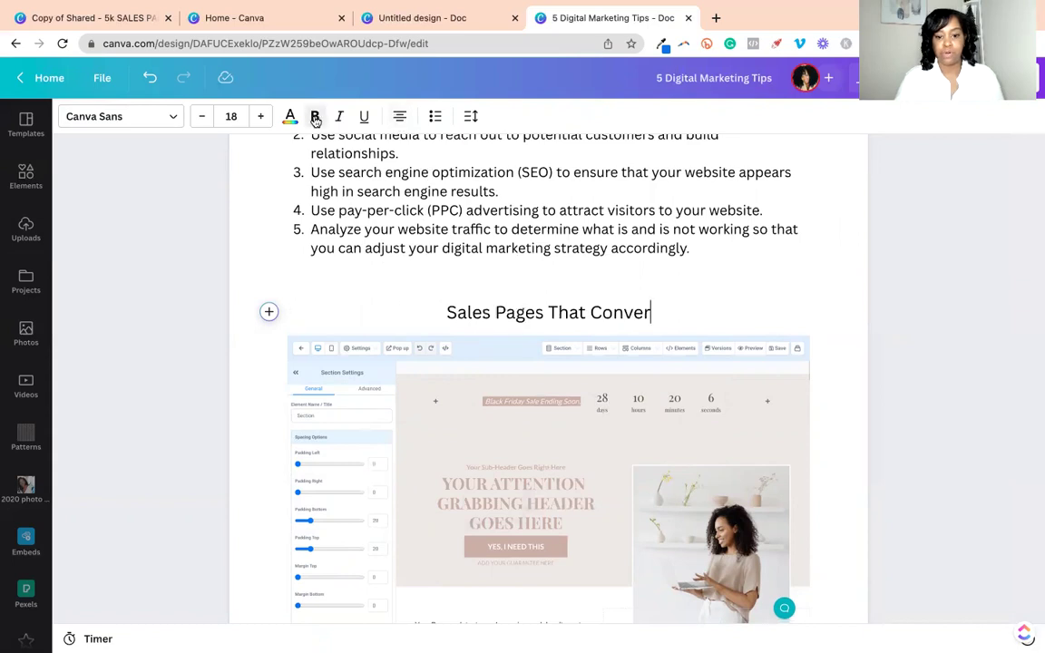
pyautogui.write('t')
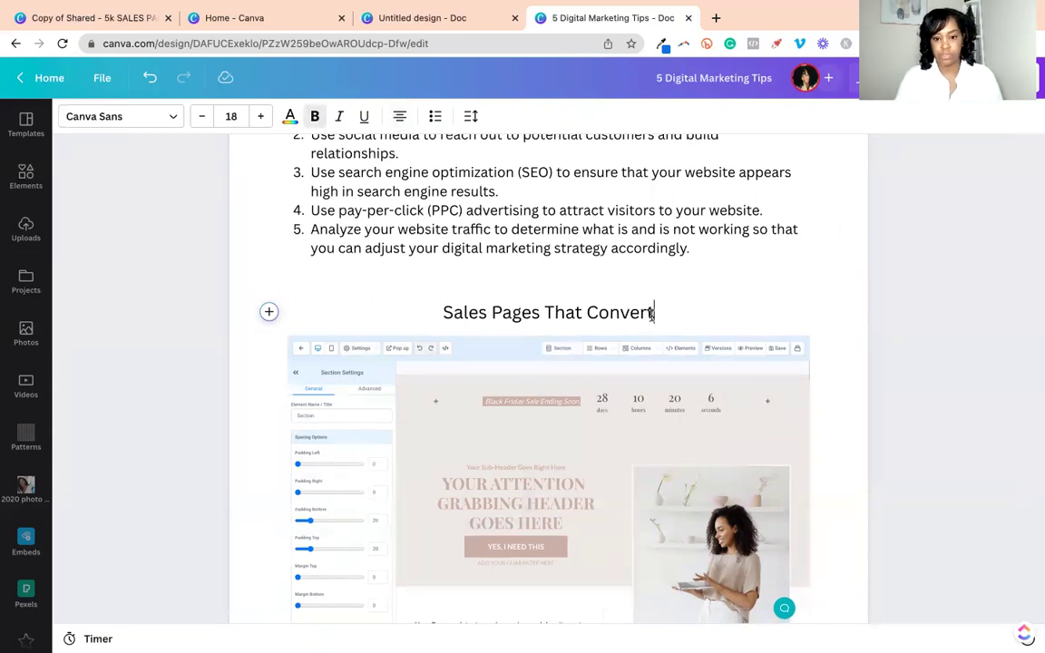
# - Make the "Sales Pages That Convert" heading bold and set its font size to 23
pyautogui.moveTo(660, 312); pyautogui.dragTo(409, 289)
pyautogui.click(315, 116)
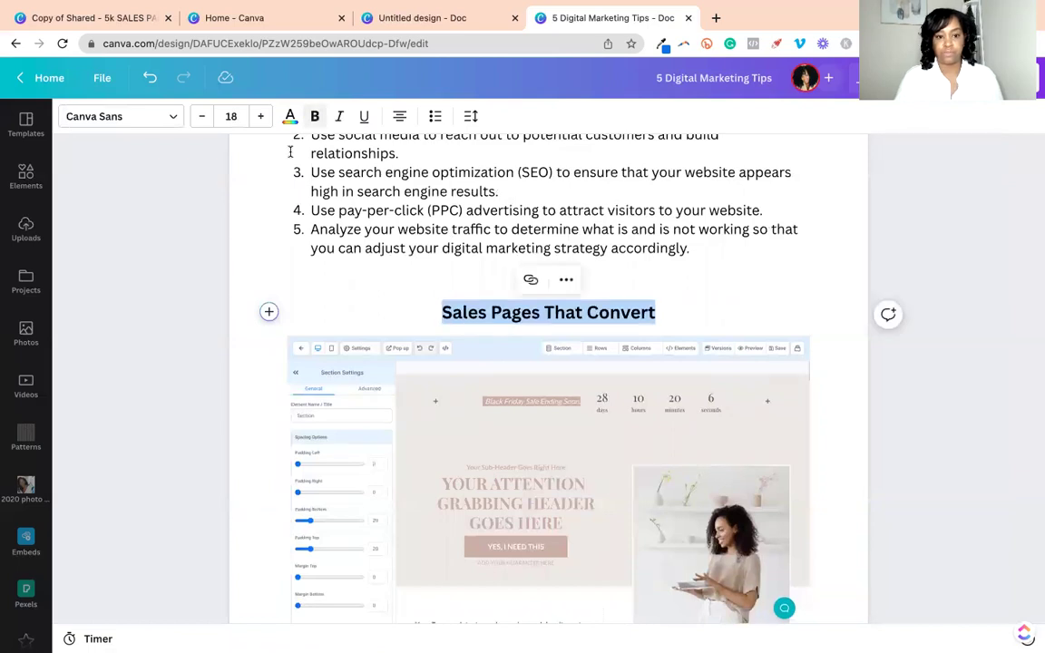
pyautogui.click(260, 117)
pyautogui.click(260, 116)
pyautogui.click(260, 116)
pyautogui.click(261, 116)
pyautogui.click(260, 116)
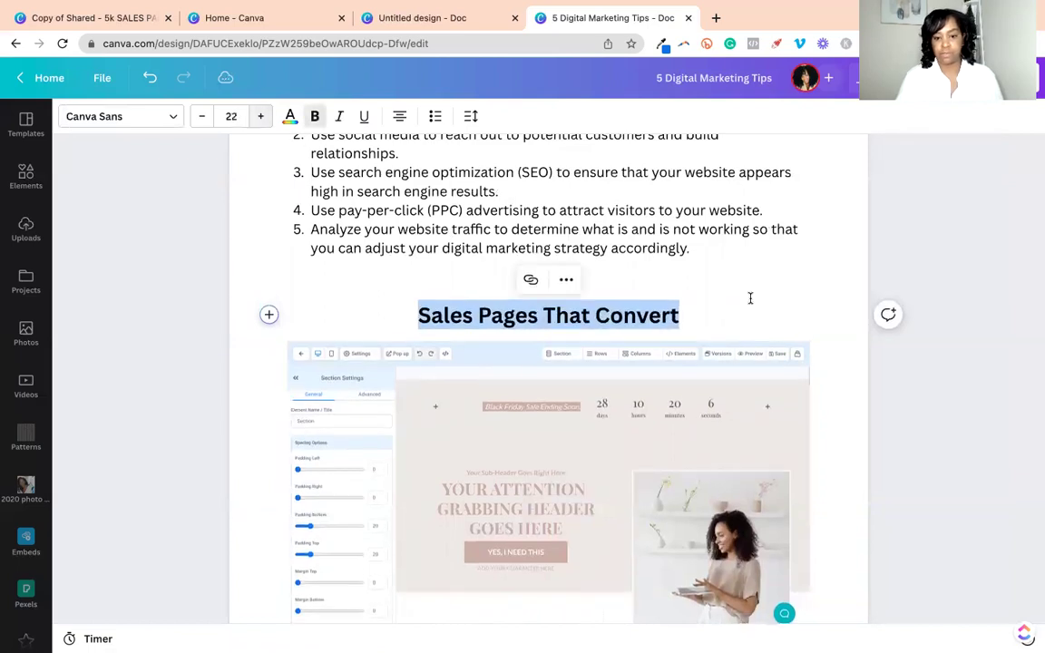
pyautogui.click(748, 297)
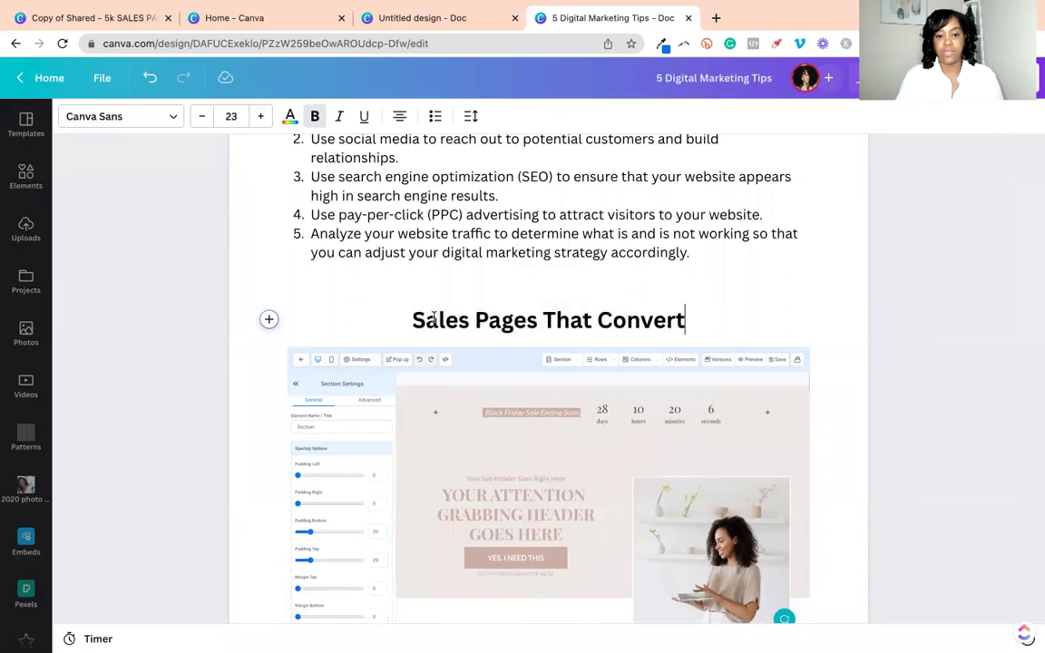
# - Color the "Sales Pages That Convert" heading turquoise from the default colors and close the color choices
pyautogui.moveTo(687, 319); pyautogui.dragTo(410, 319)
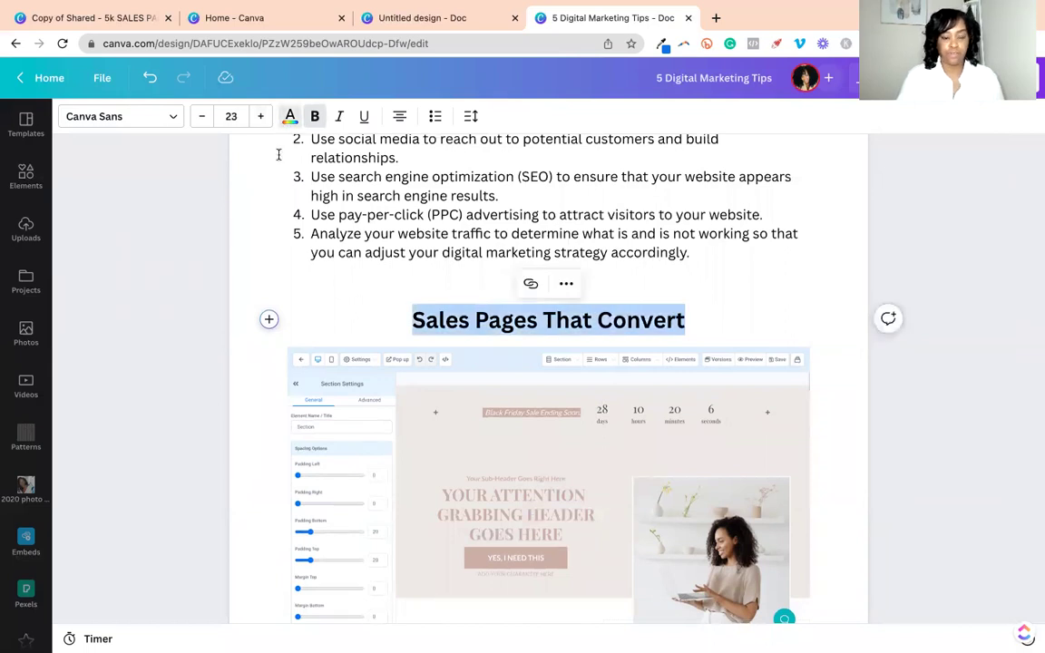
pyautogui.click(290, 116)
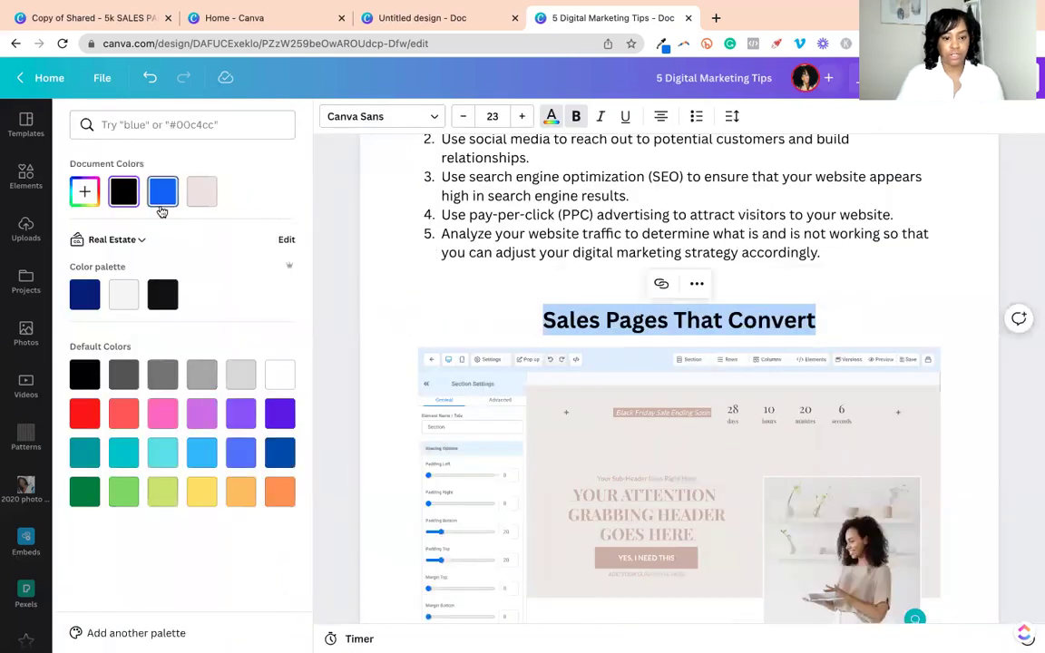
pyautogui.click(131, 454)
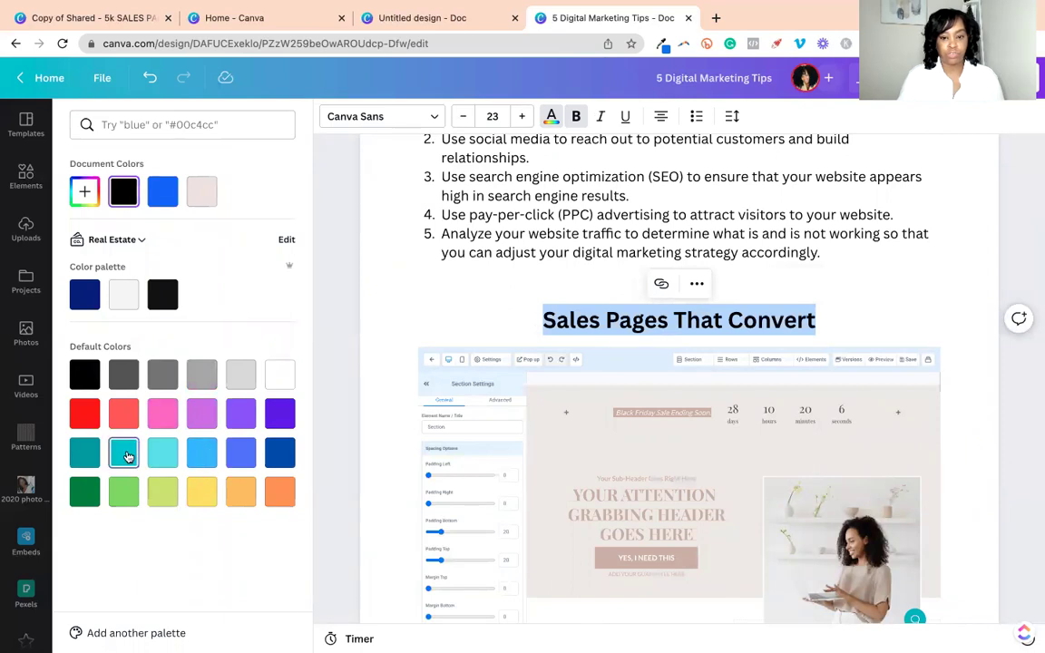
pyautogui.press('Escape')
pyautogui.click(642, 281)
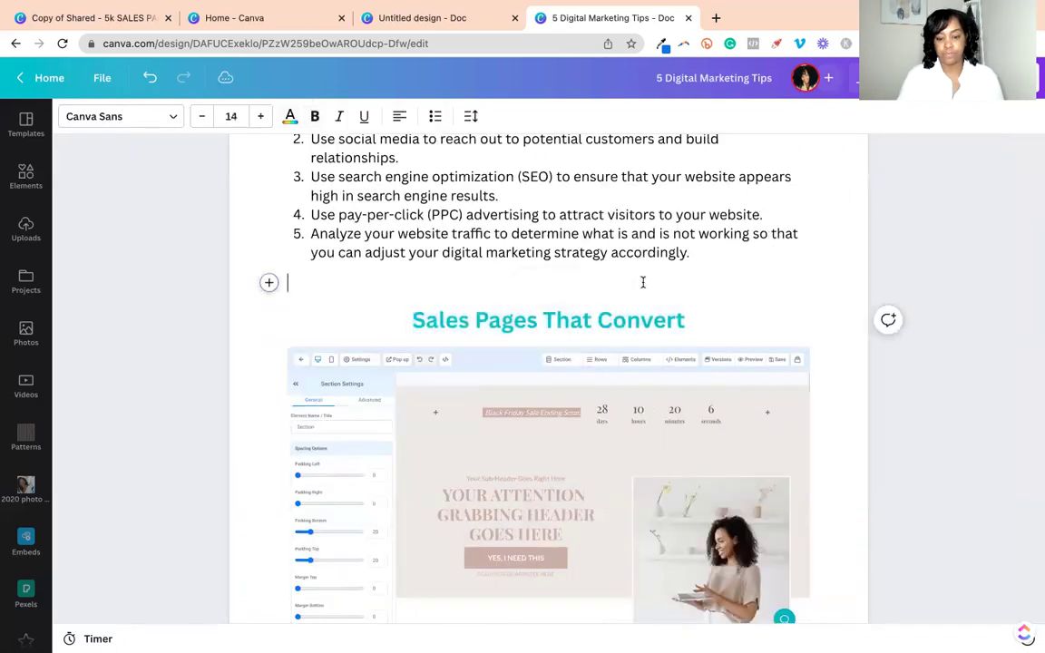
# - Remove the empty line between the sales page image and the introduction to the second tips list
pyautogui.scroll(-10, 642, 283)
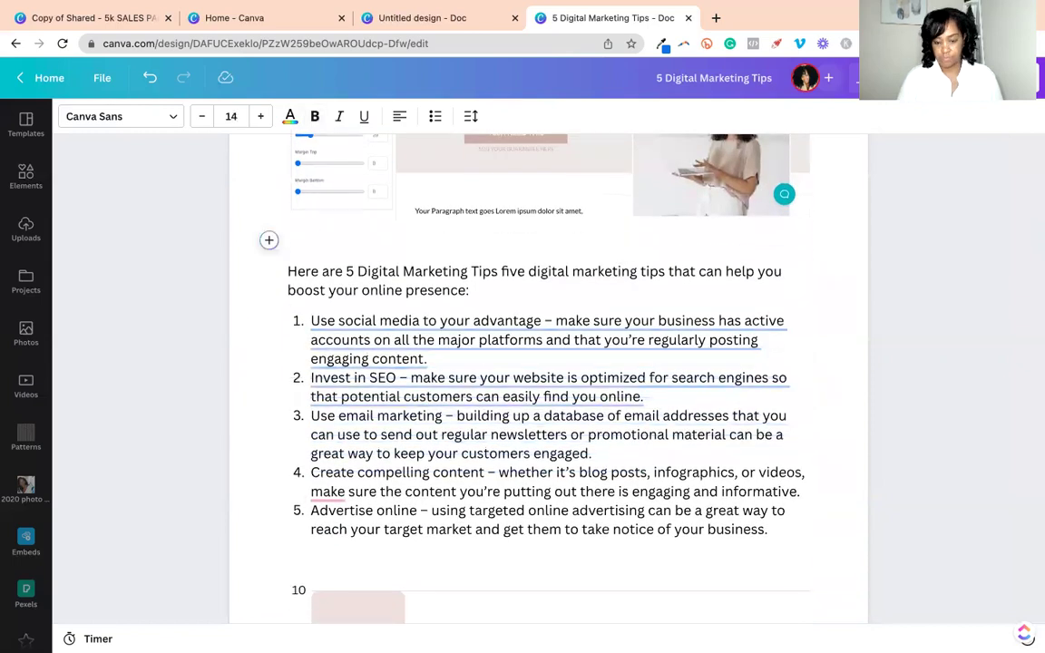
pyautogui.click(292, 210)
pyautogui.scroll(2, 544, 318)
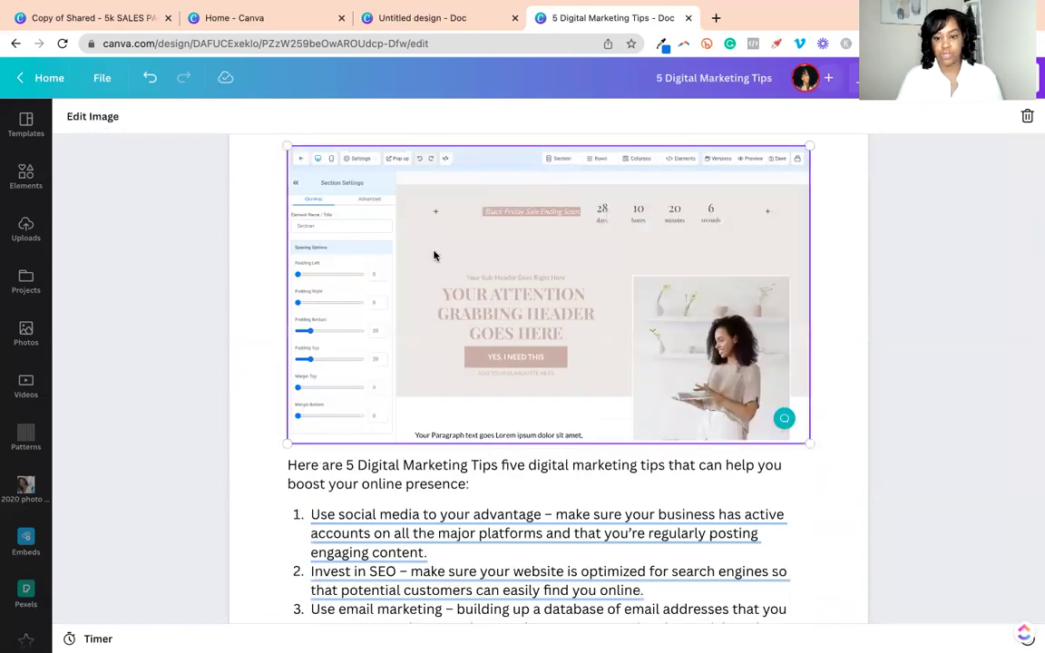
pyautogui.scroll(-15, 435, 254)
pyautogui.scroll(12, 438, 245)
pyautogui.scroll(-4, 466, 217)
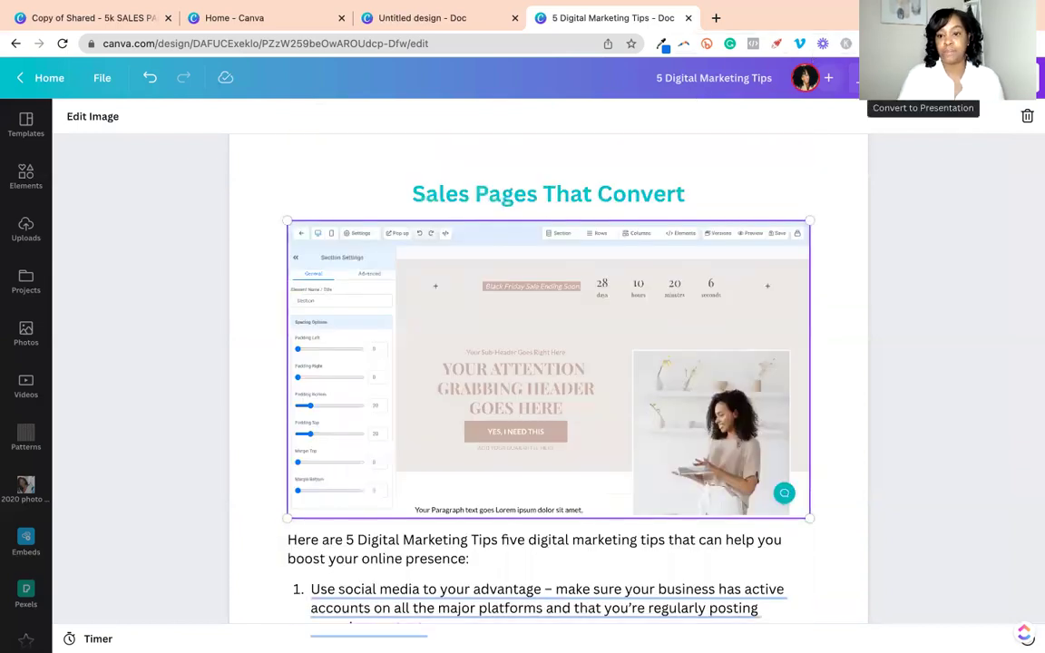
# - Start converting the document to a presentation and preview its slides in the orange default style
pyautogui.click(923, 78)
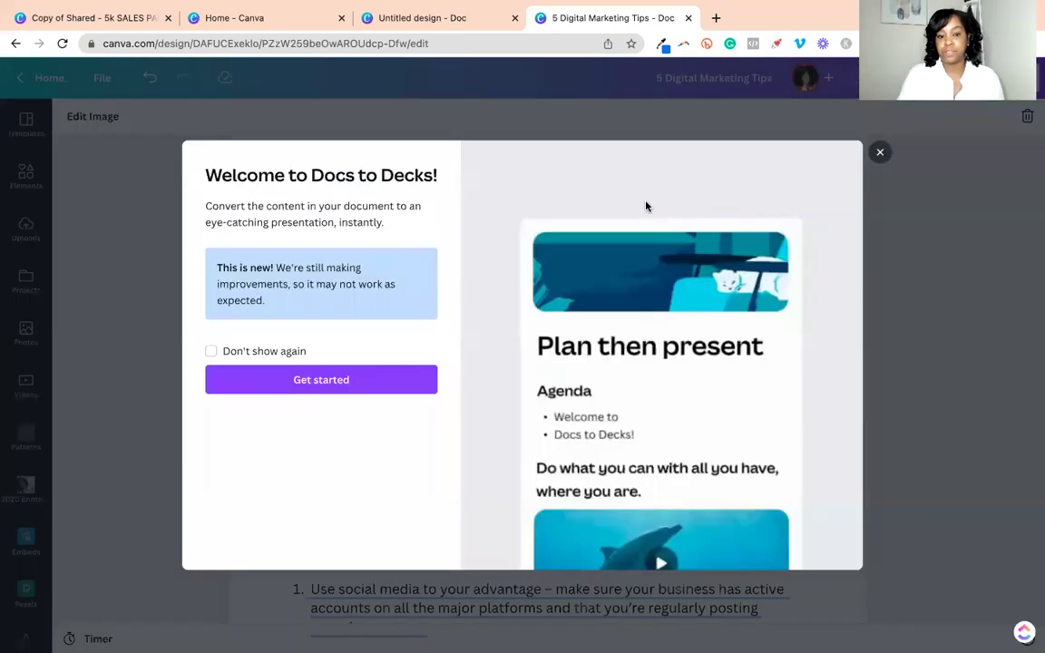
pyautogui.click(320, 380)
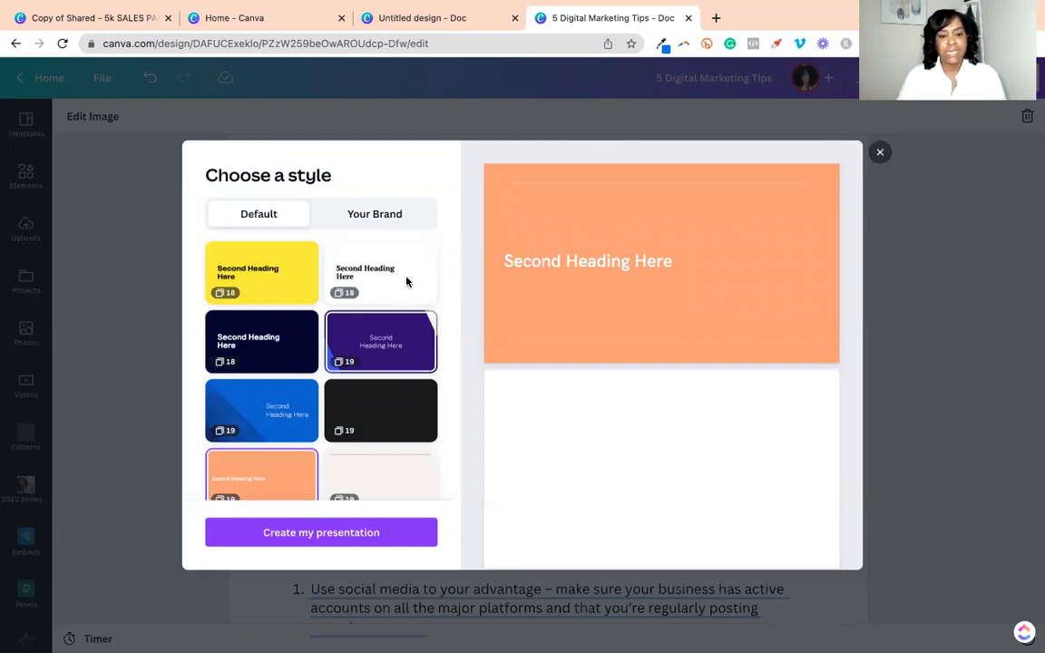
pyautogui.scroll(-3, 617, 312)
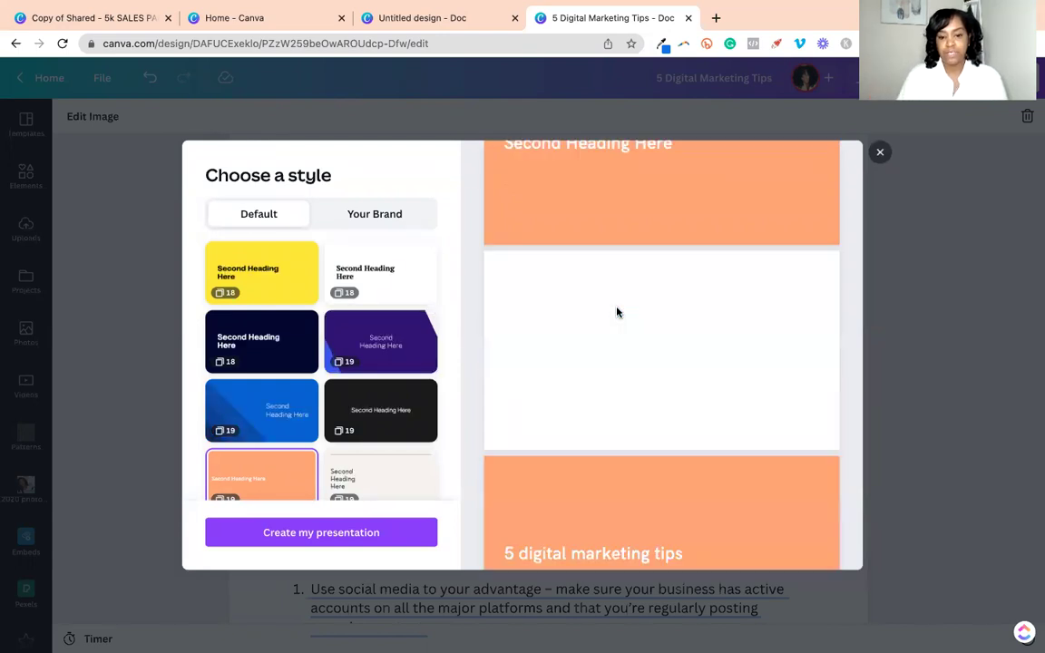
pyautogui.scroll(-5, 617, 312)
pyautogui.scroll(-5, 617, 312)
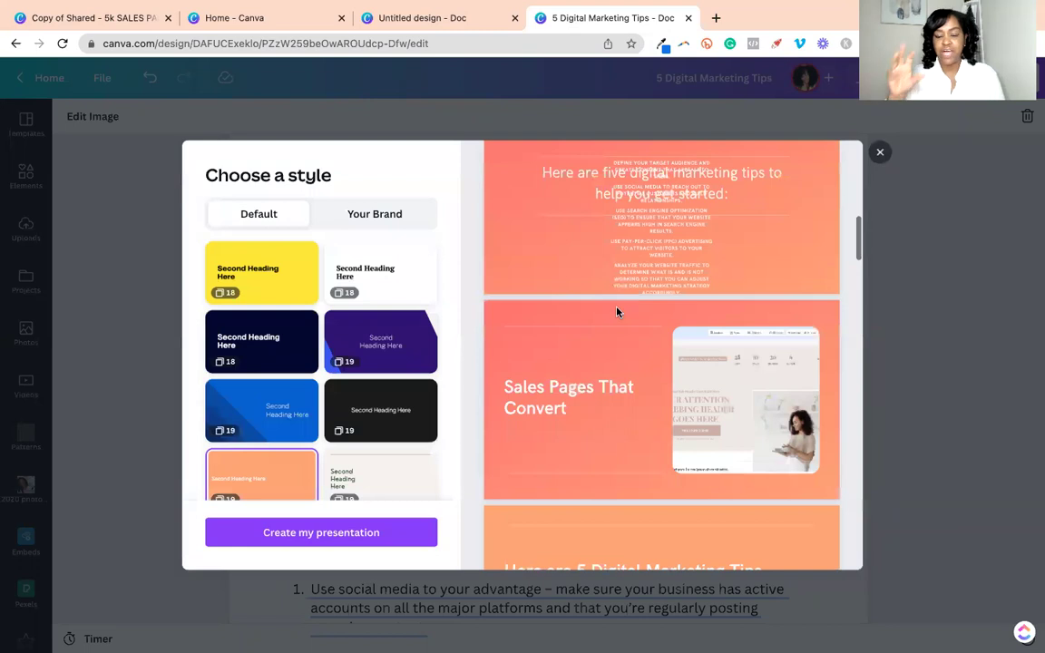
pyautogui.scroll(-10, 616, 312)
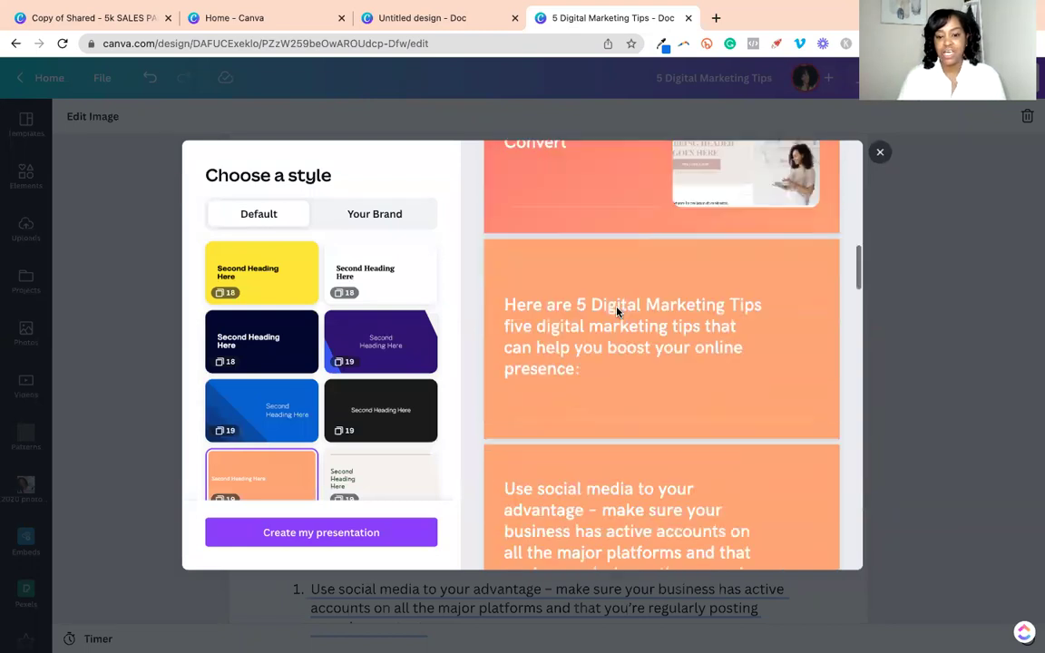
pyautogui.scroll(-15, 617, 312)
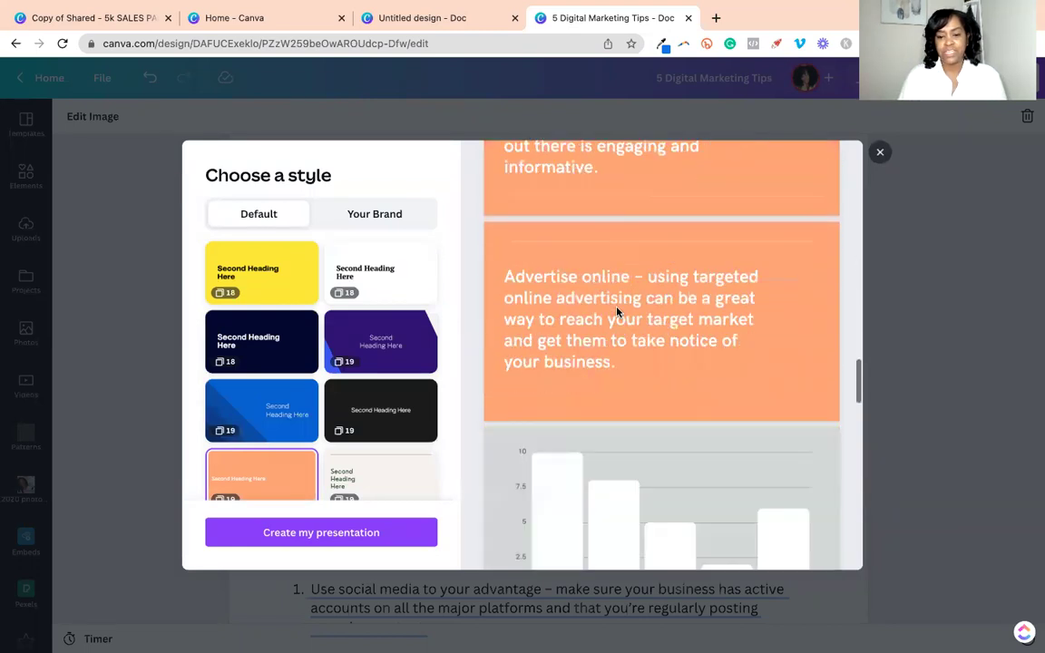
pyautogui.scroll(-1, 385, 413)
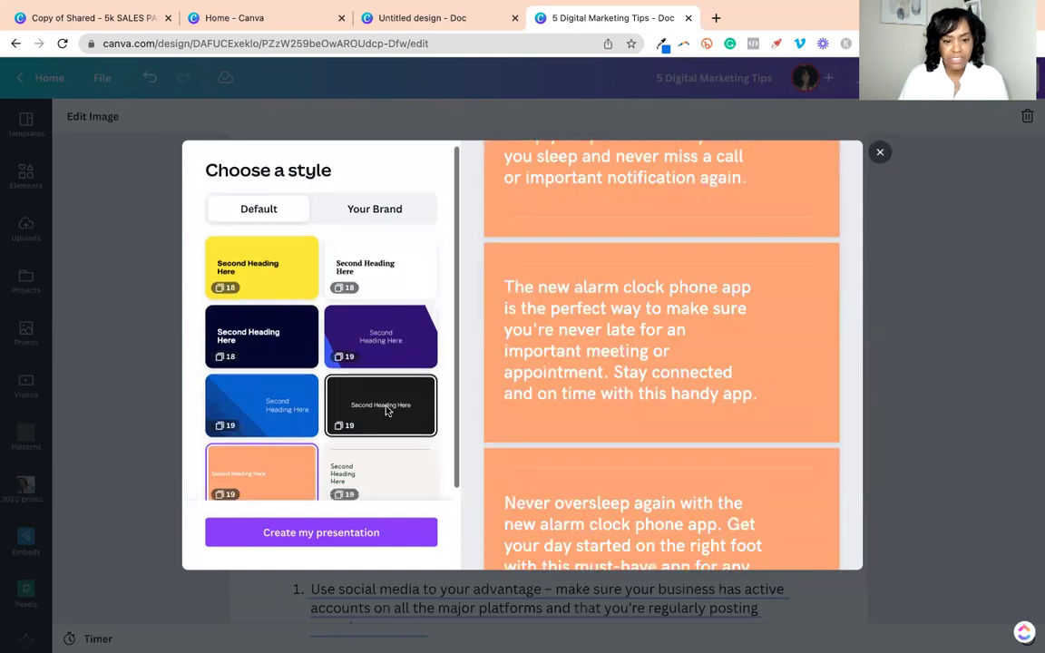
# - Choose the black default style for the presentation and review its slide preview
pyautogui.click(385, 410)
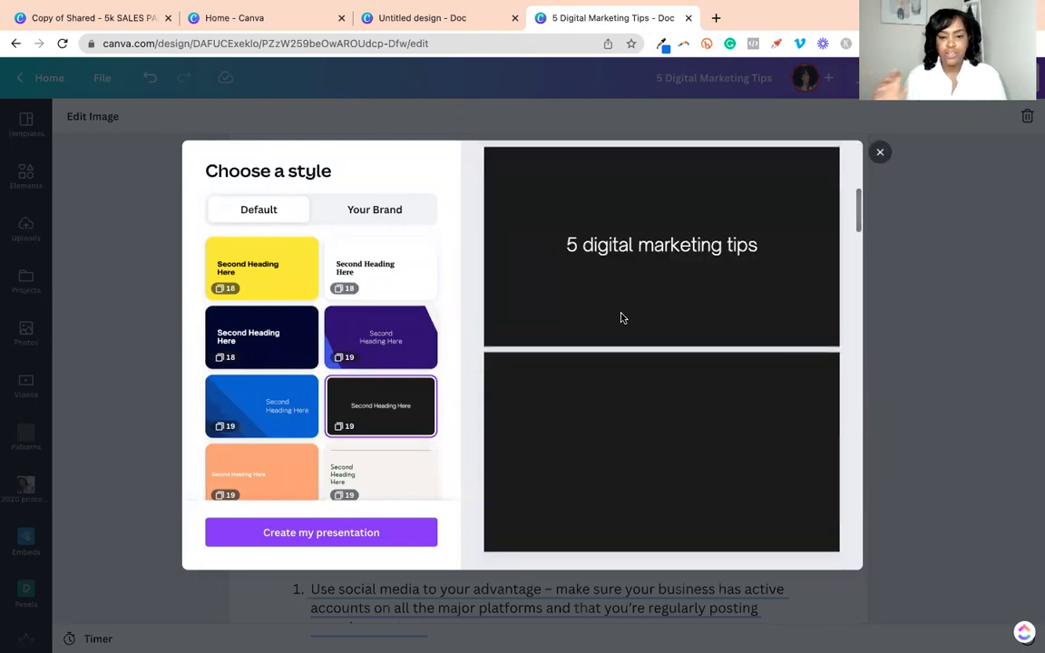
pyautogui.scroll(-3, 622, 318)
pyautogui.scroll(-10, 622, 318)
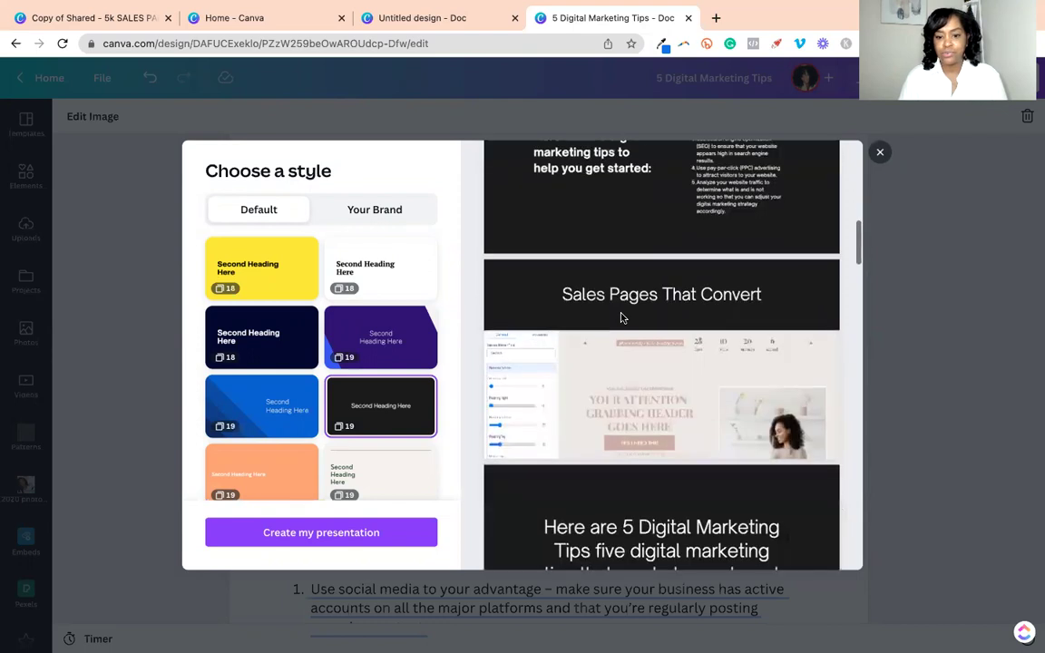
pyautogui.scroll(-10, 622, 317)
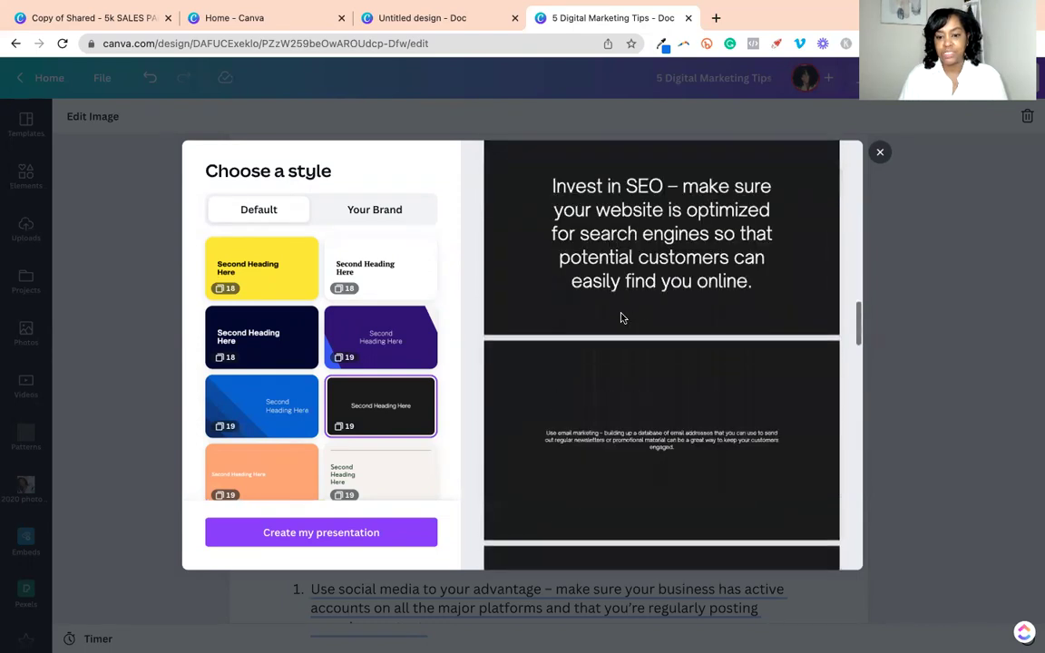
# - Preview the presentation slides in the purple default style, reviewing the tips, chart and text slides, and close the style choices
pyautogui.scroll(-10, 622, 317)
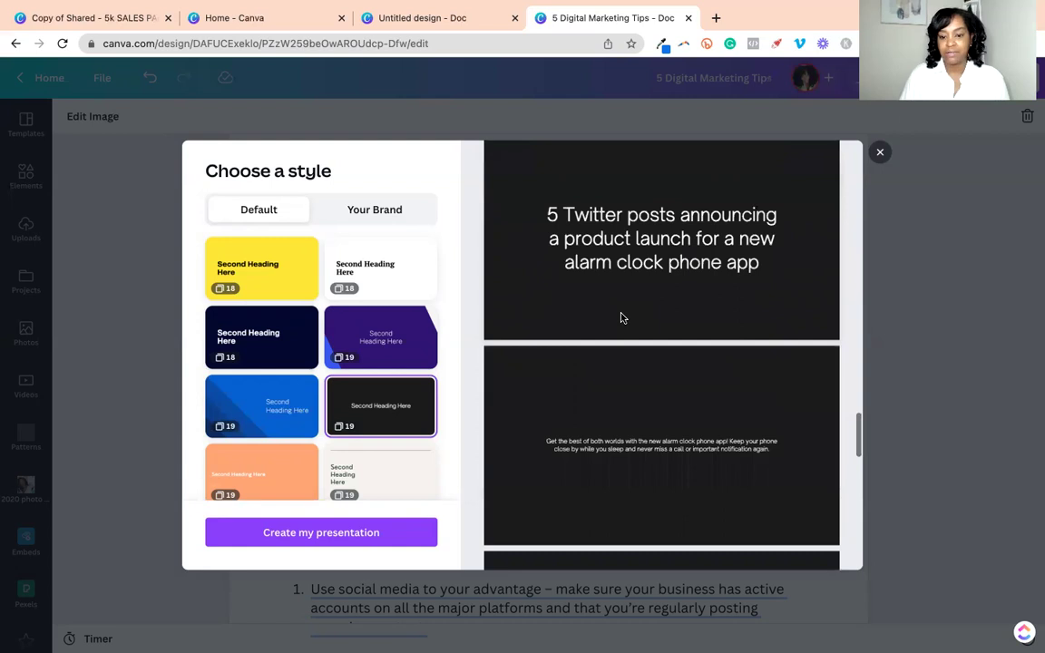
pyautogui.click(368, 334)
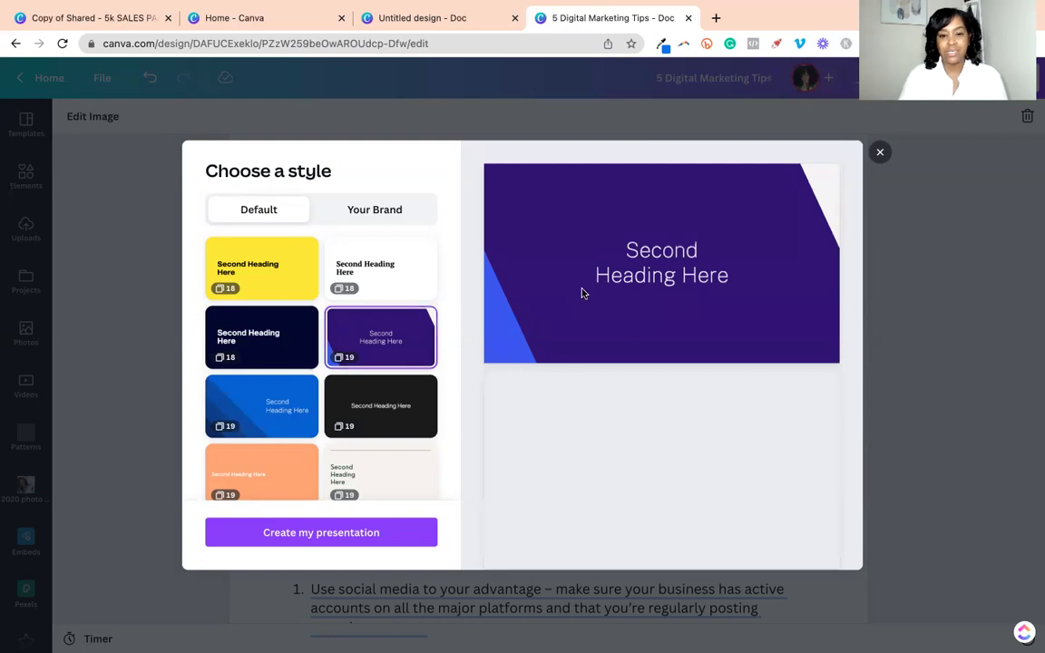
pyautogui.scroll(-2, 588, 287)
pyautogui.scroll(-5, 587, 288)
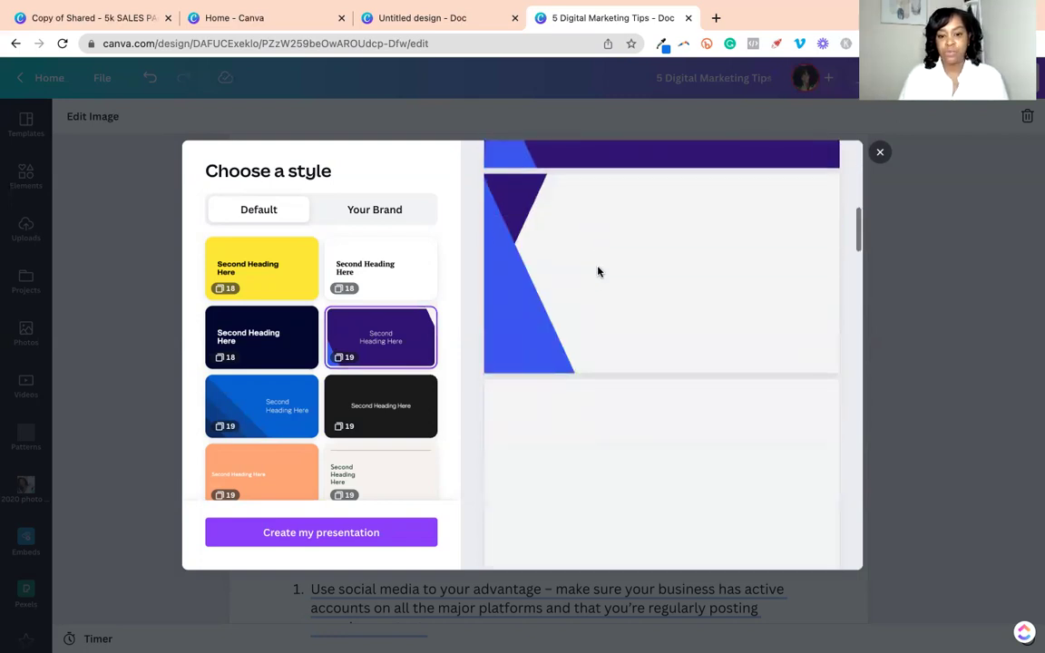
pyautogui.scroll(5, 597, 273)
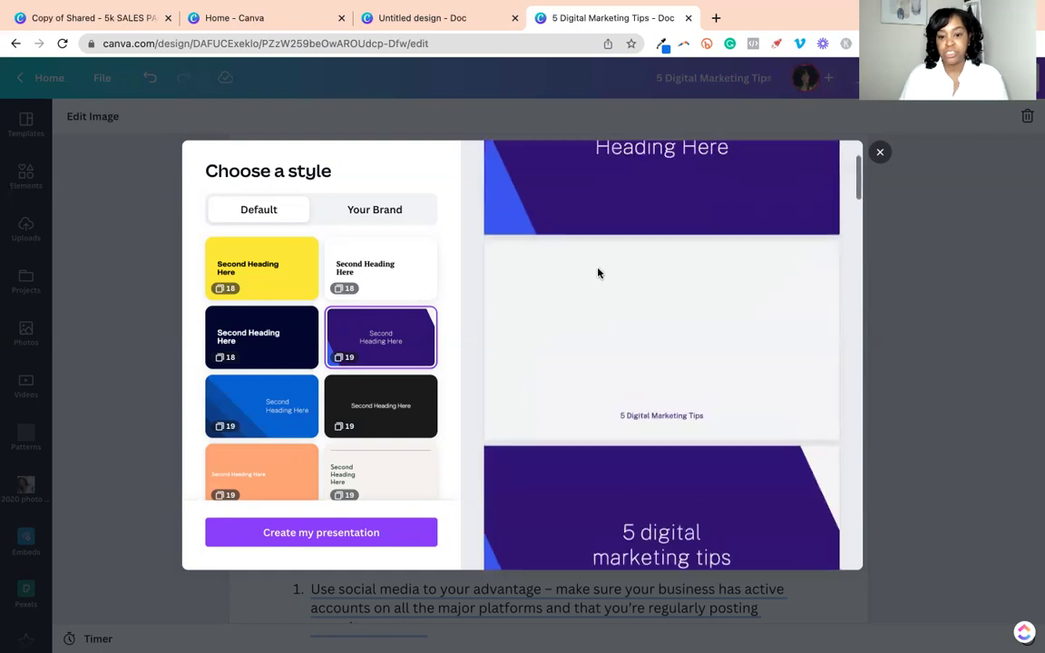
pyautogui.scroll(-1, 617, 234)
pyautogui.scroll(-8, 617, 234)
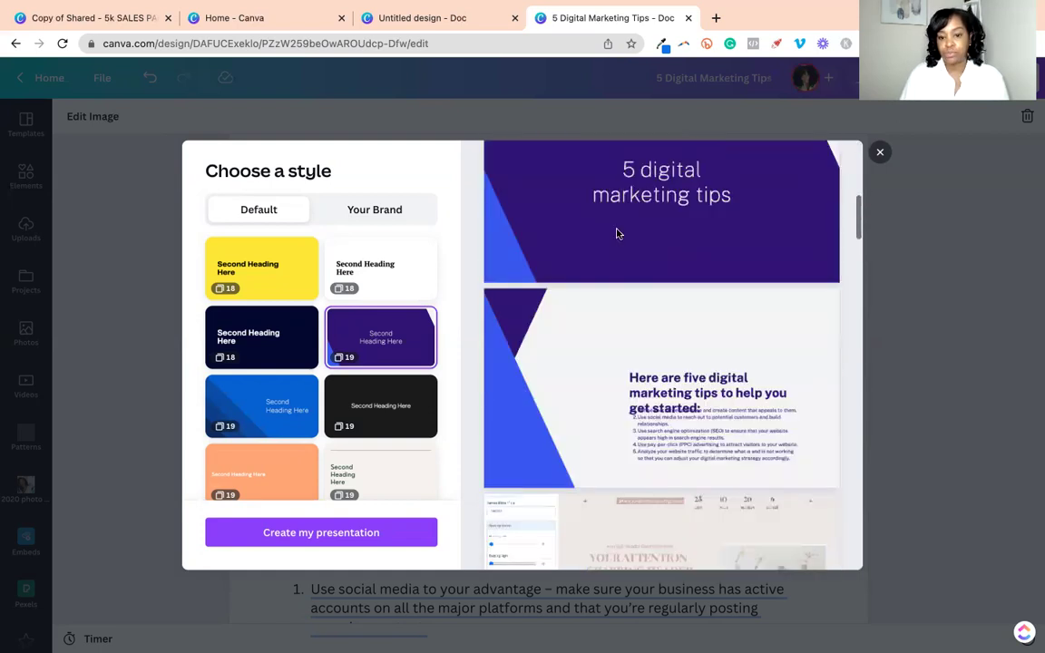
pyautogui.scroll(-6, 640, 200)
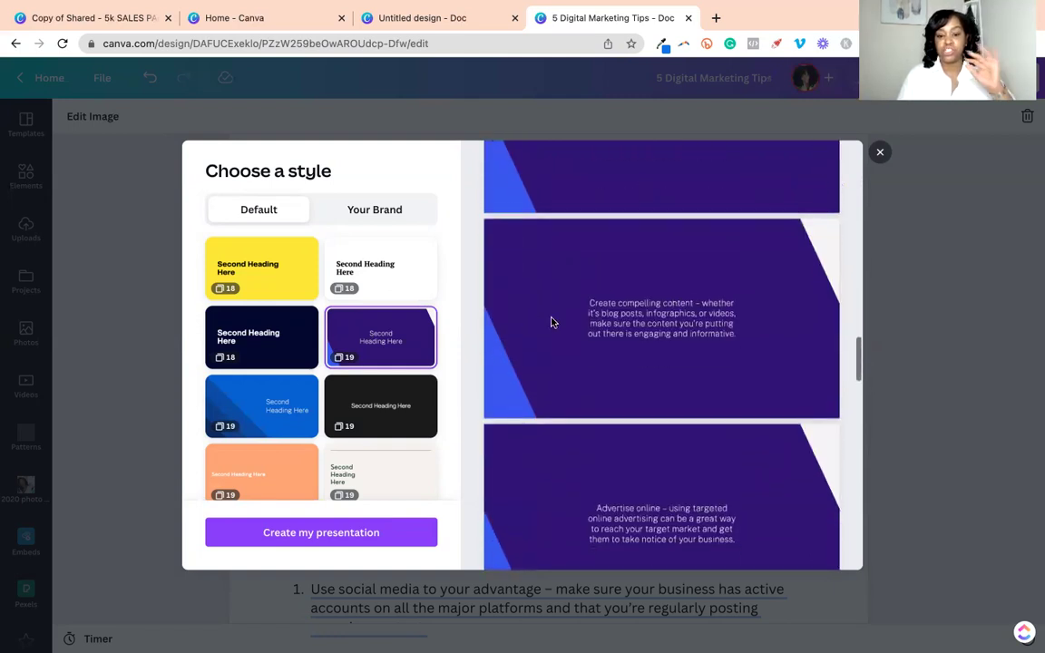
pyautogui.scroll(-5, 571, 318)
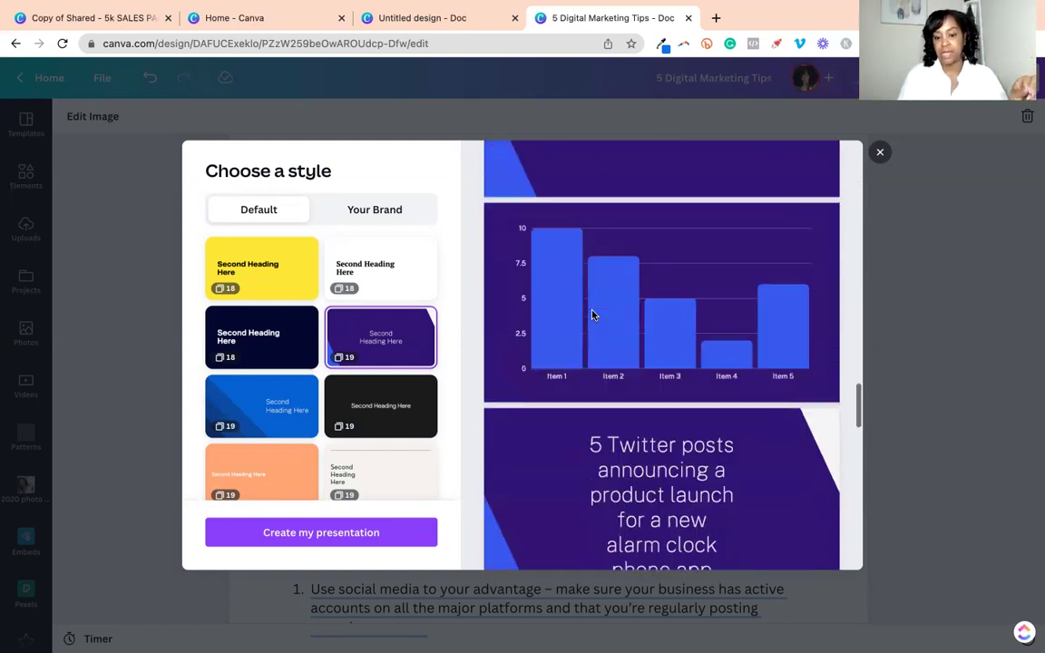
pyautogui.scroll(-2, 587, 319)
pyautogui.scroll(4, 588, 320)
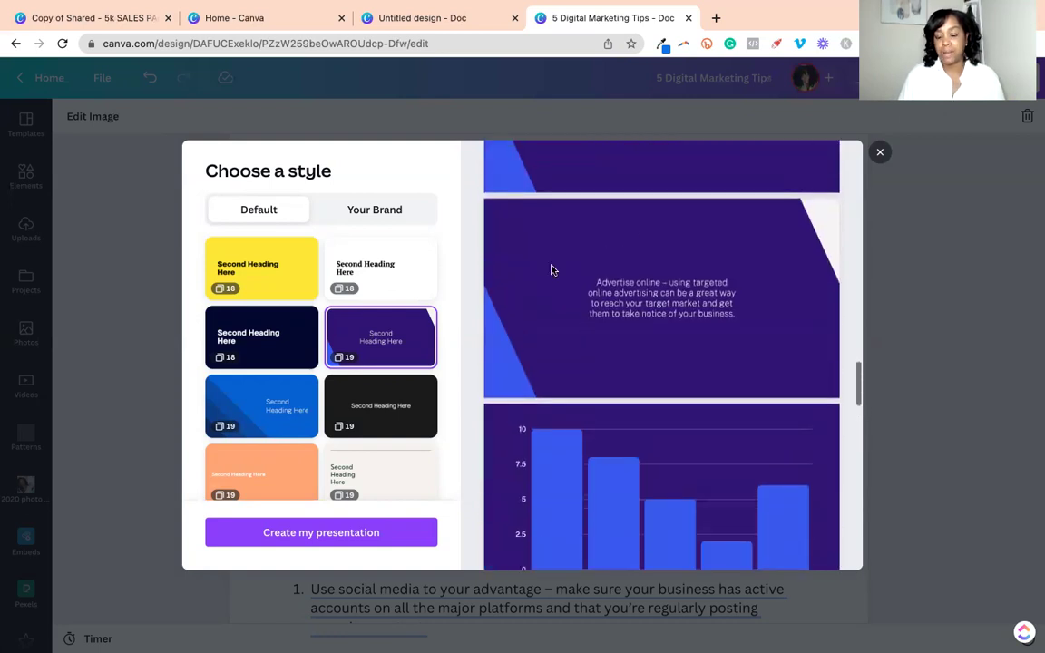
pyautogui.scroll(8, 639, 303)
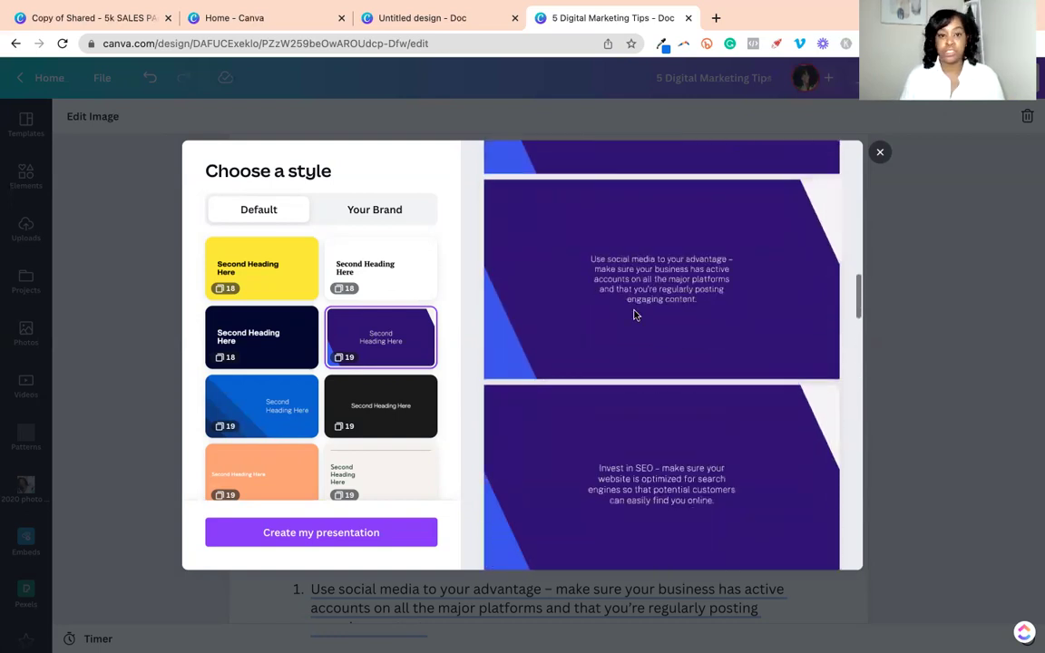
pyautogui.scroll(6, 635, 313)
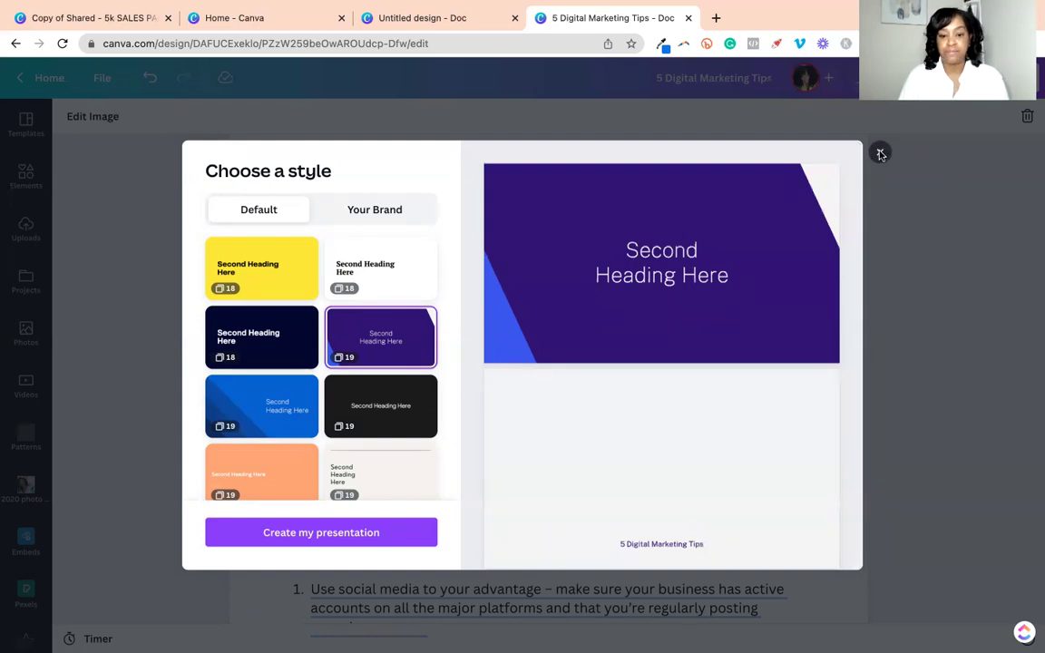
pyautogui.click(312, 533)
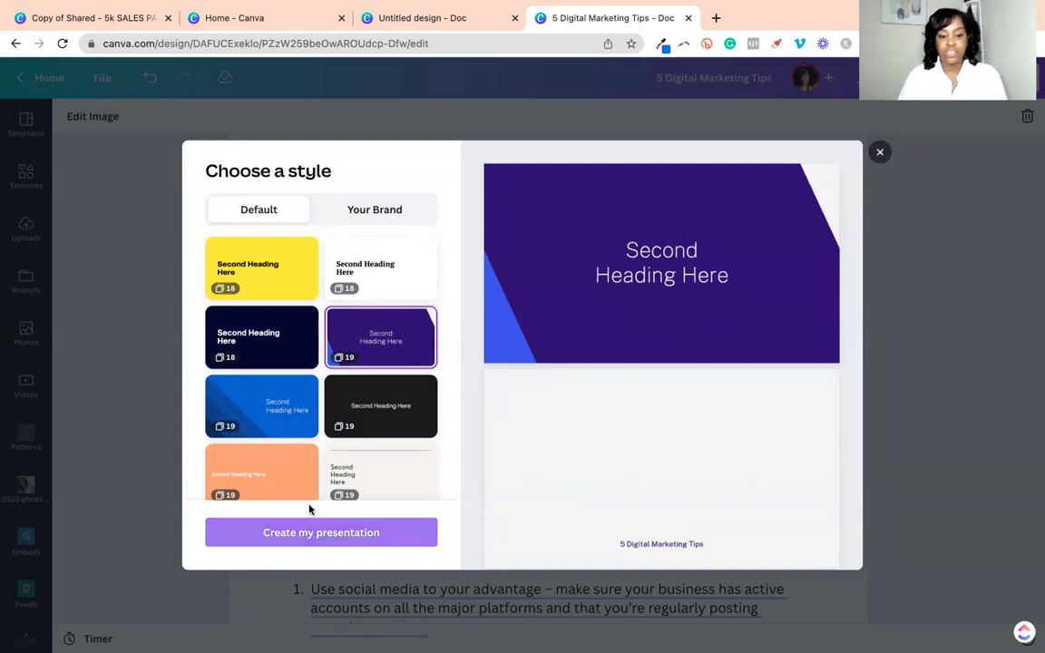
pyautogui.click(880, 156)
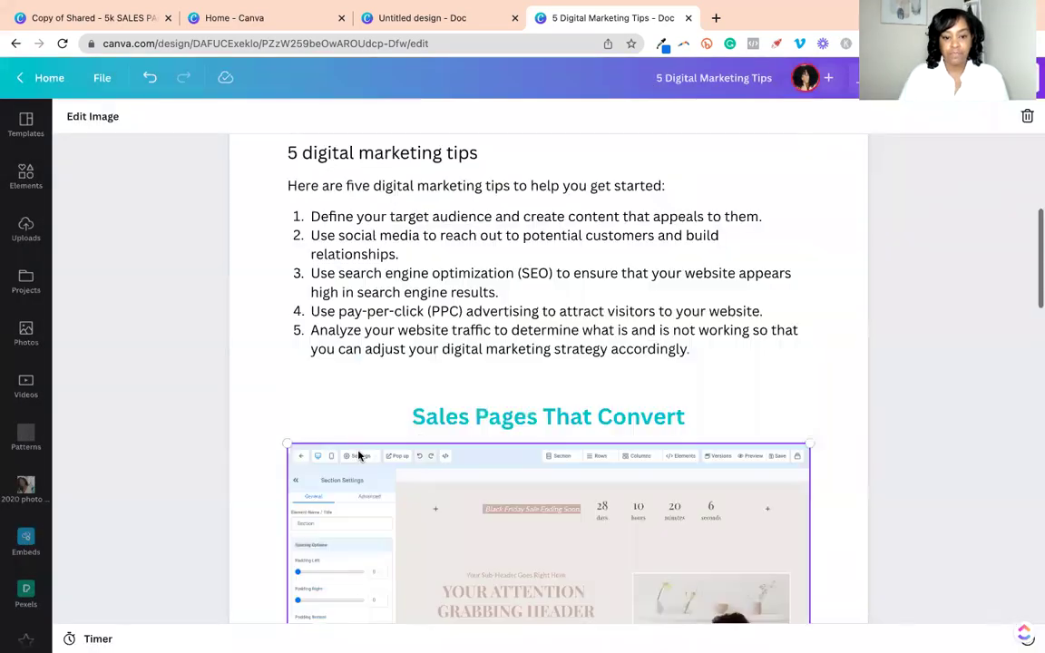
# - Insert a 2000 × 600 px banner design below the first tips list, using the sales manager template with the round portrait, and save it
pyautogui.click(335, 387)
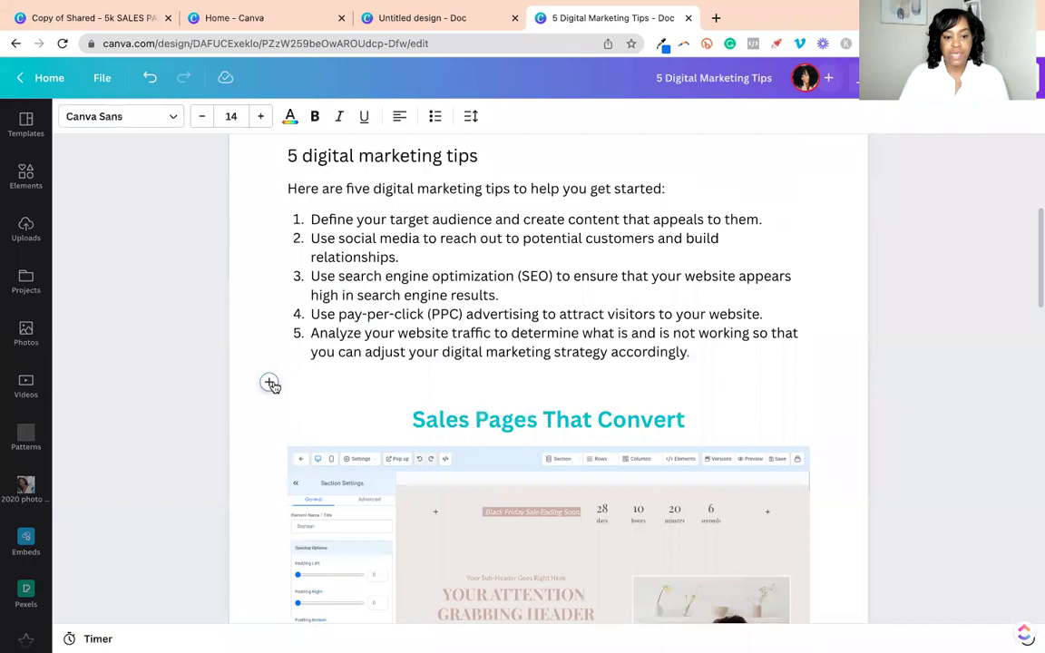
pyautogui.click(271, 384)
pyautogui.click(338, 468)
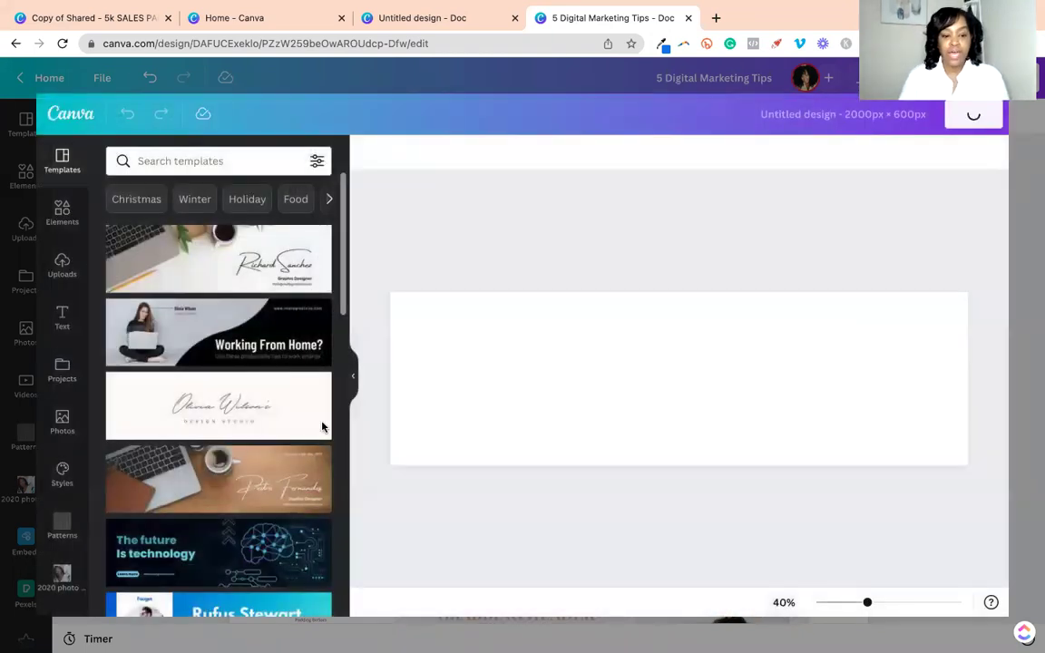
pyautogui.scroll(-5, 230, 434)
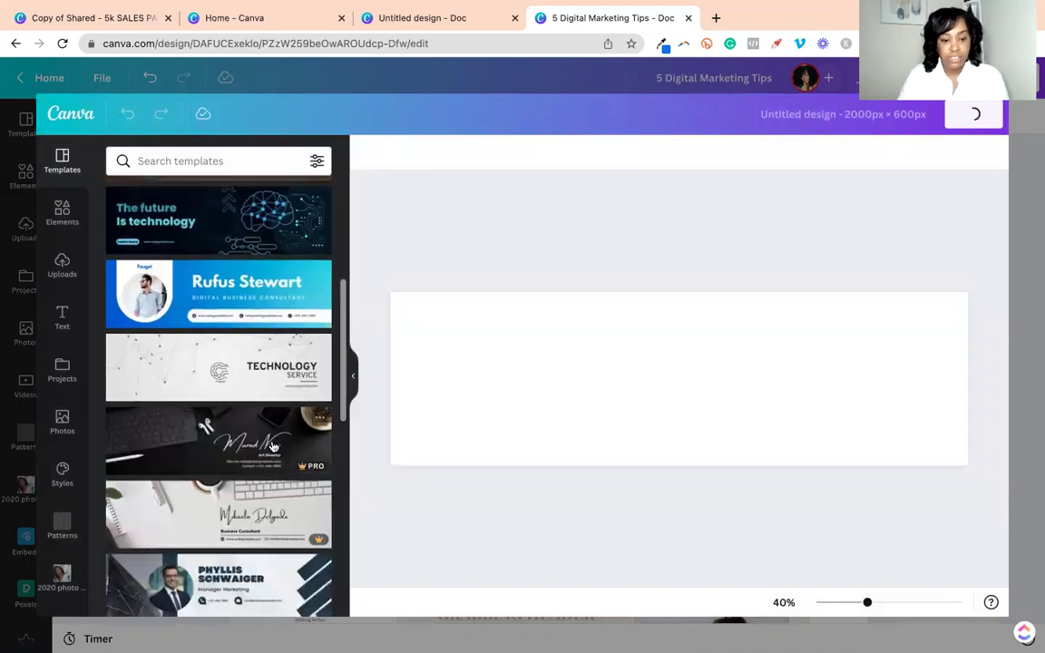
pyautogui.scroll(-5, 276, 449)
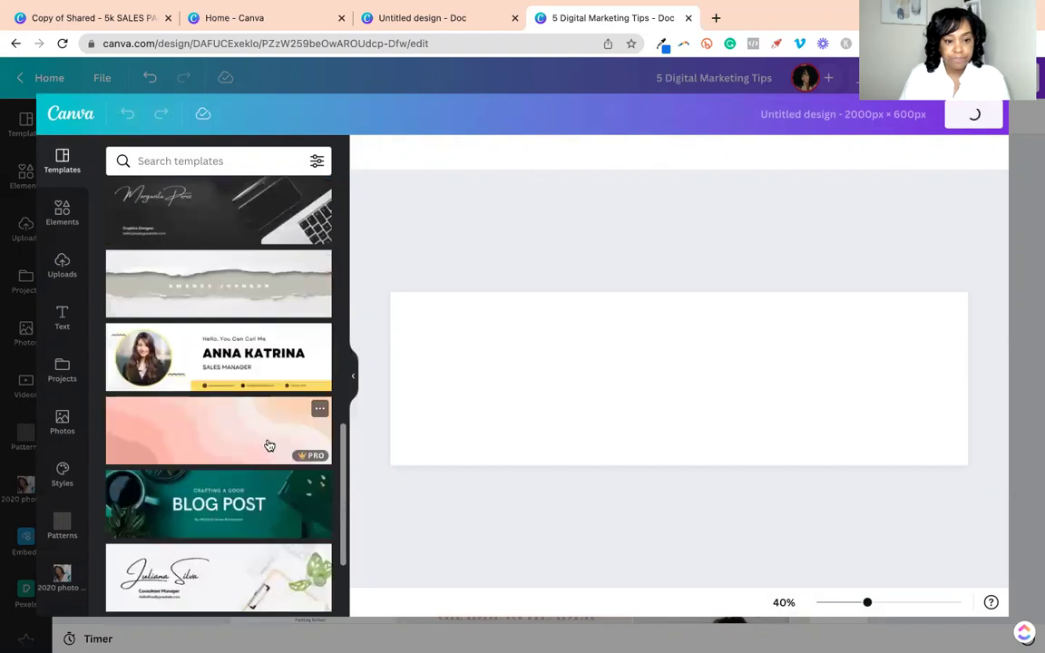
pyautogui.scroll(-1, 249, 415)
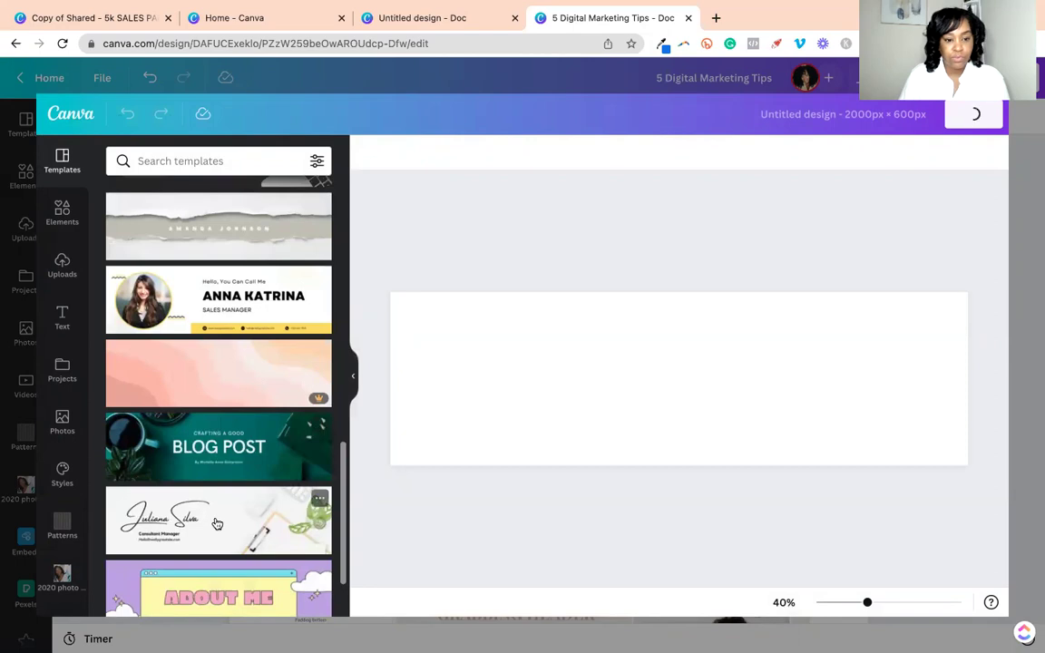
pyautogui.click(242, 299)
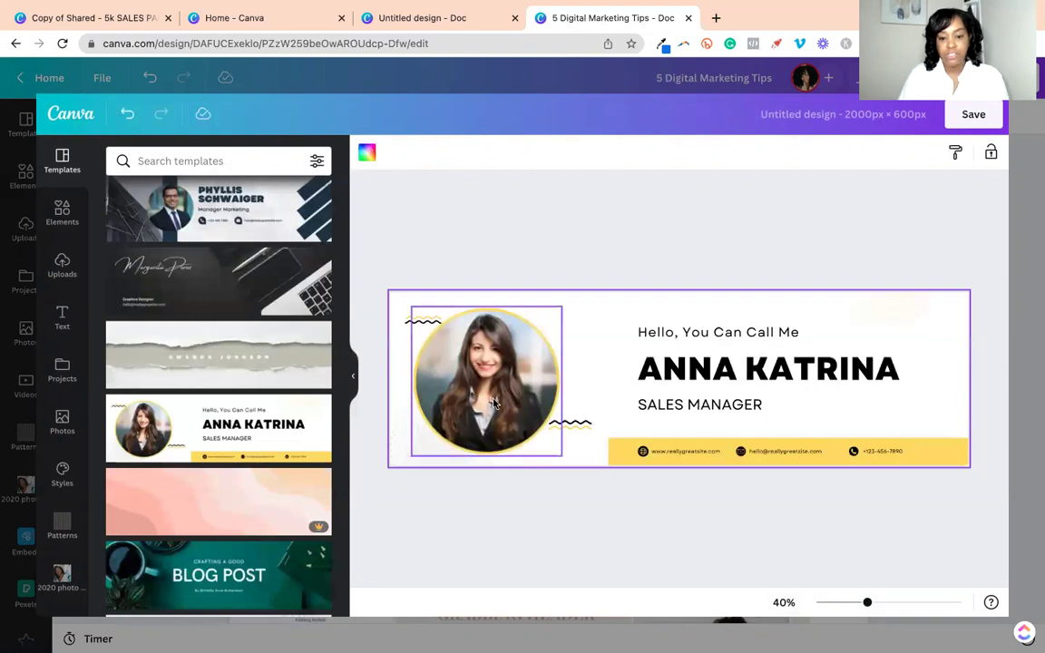
pyautogui.click(974, 115)
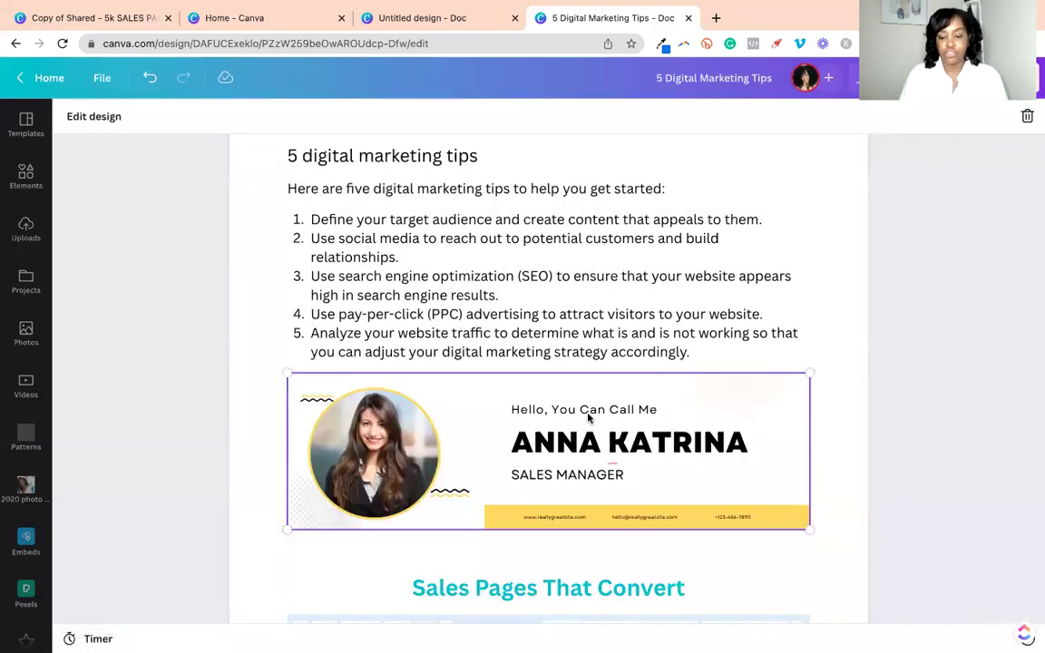
# - Move the sales manager banner between the header photo and the "5 digital marketing tips" subheading
pyautogui.scroll(2, 654, 462)
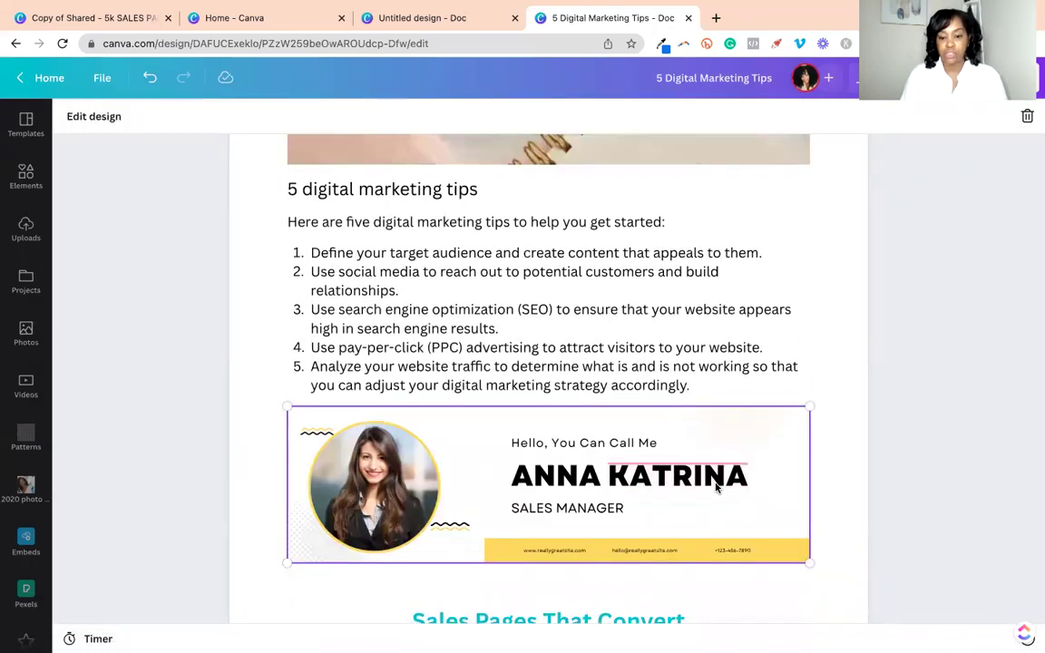
pyautogui.moveTo(668, 525)
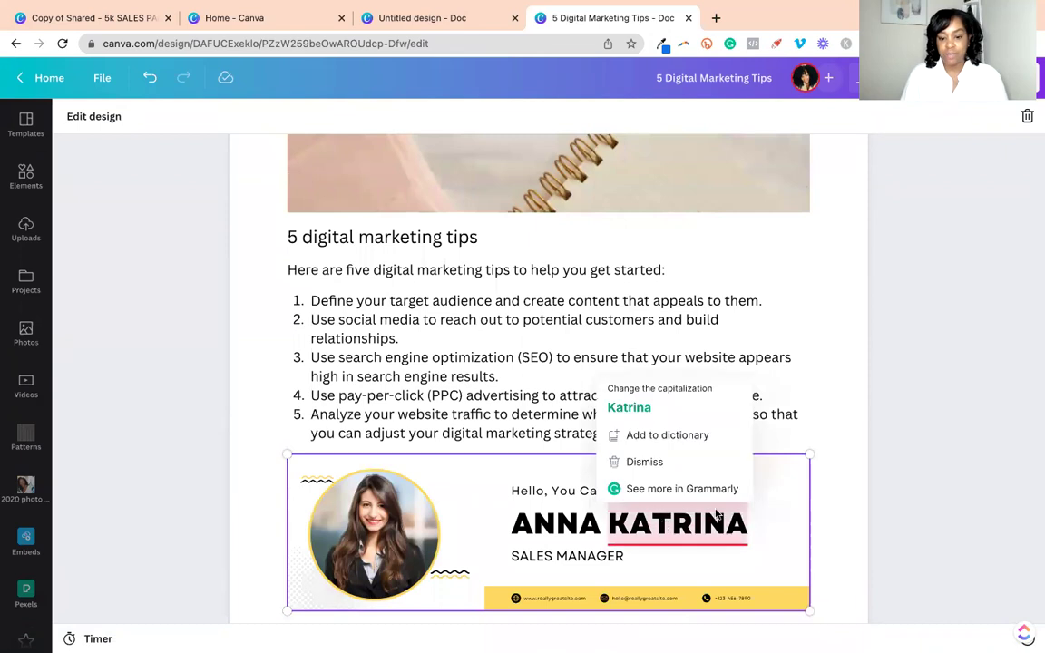
pyautogui.scroll(-1, 590, 495)
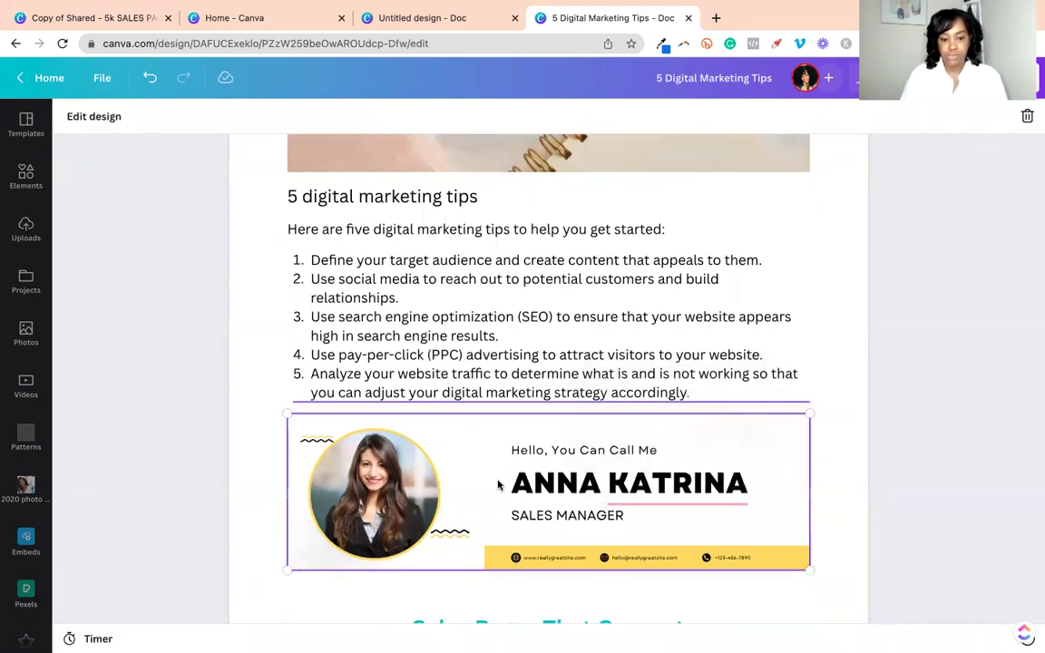
pyautogui.scroll(1, 532, 555)
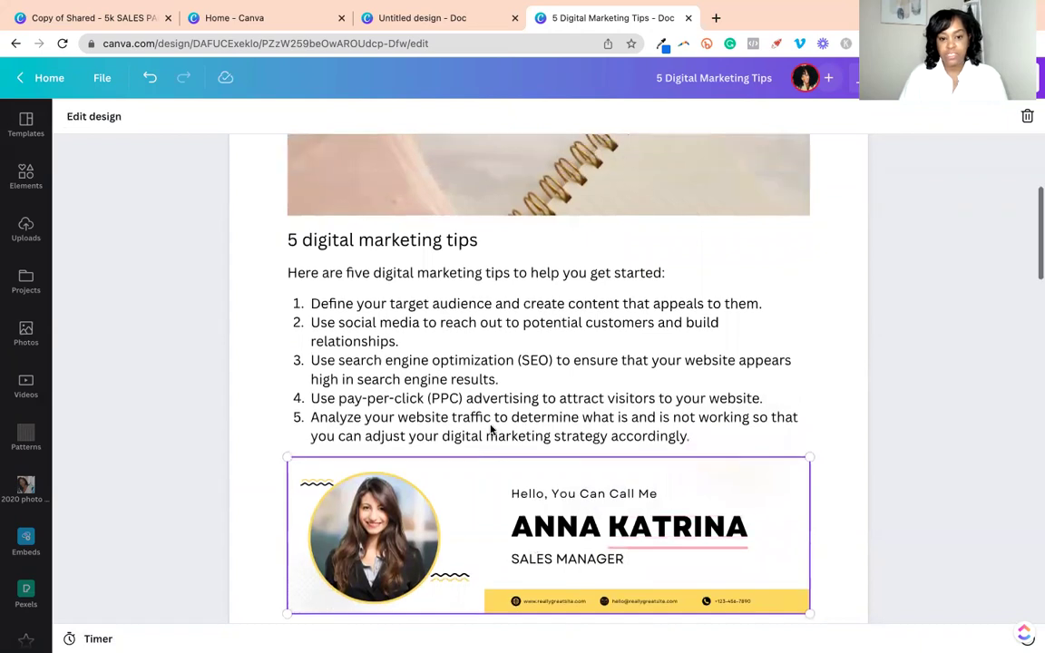
pyautogui.scroll(-1, 608, 567)
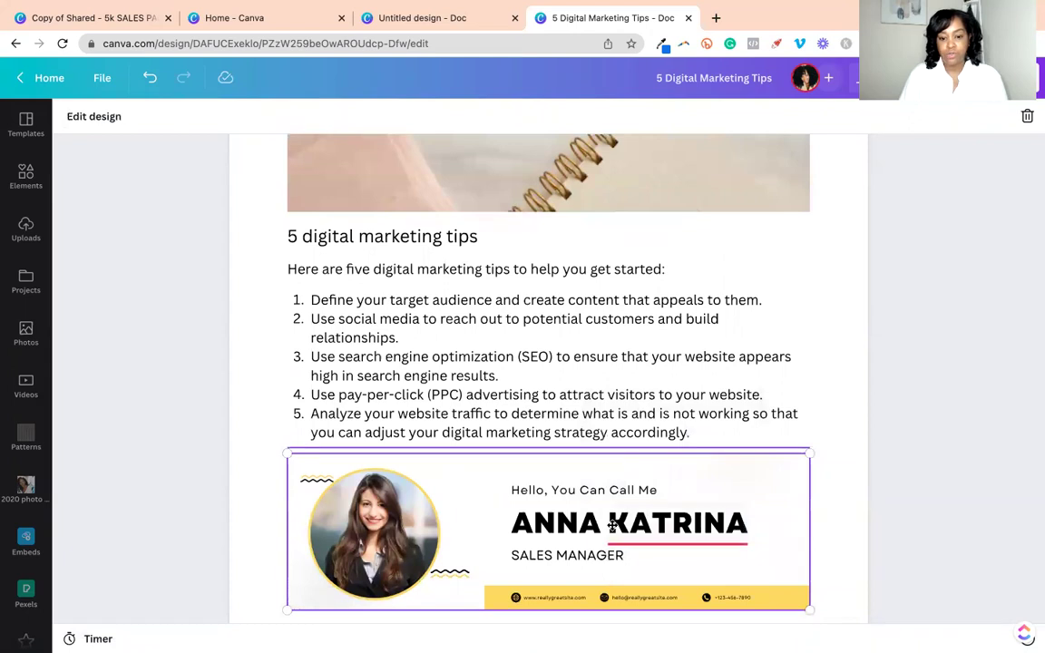
pyautogui.moveTo(614, 519)
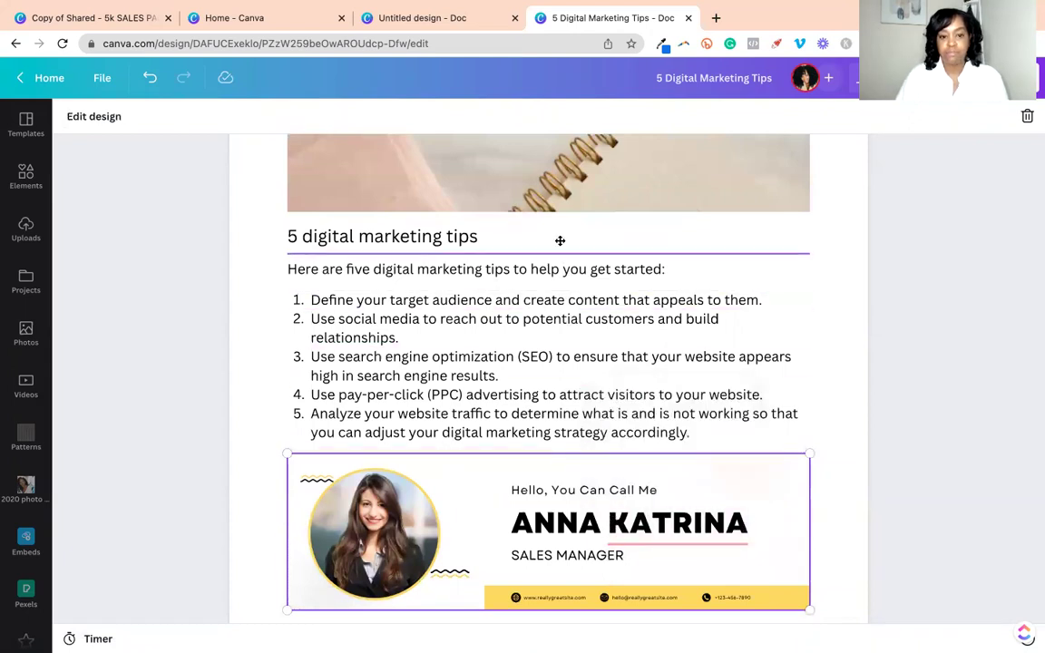
pyautogui.moveTo(558, 220); pyautogui.dragTo(560, 221)
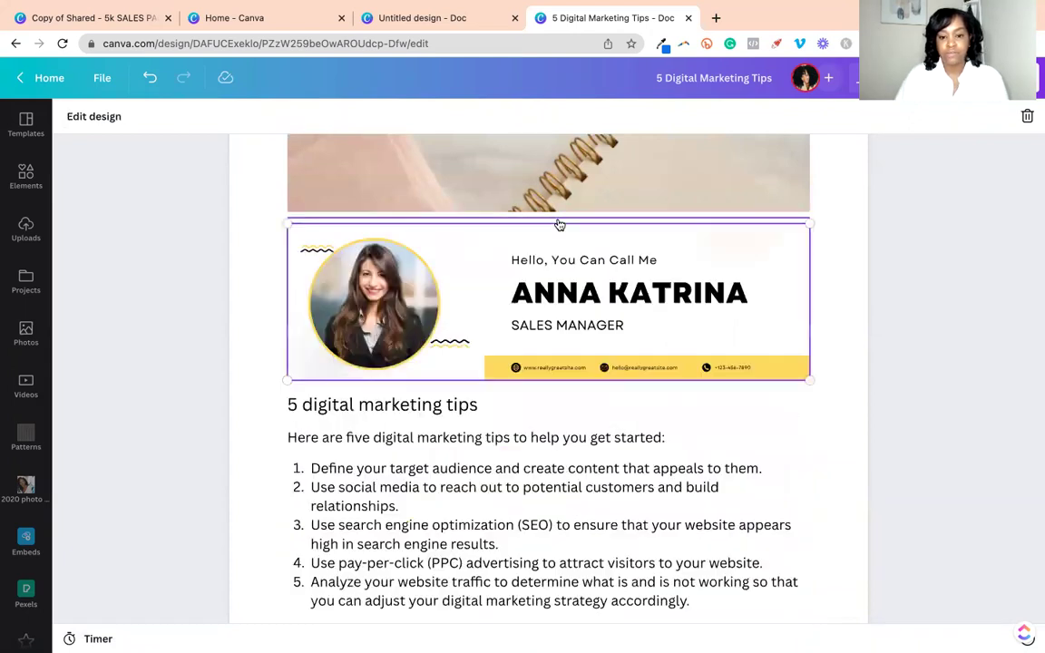
# - Delete the stationery photo with the gold paper clips beneath the document title
pyautogui.scroll(4, 618, 318)
pyautogui.click(613, 311)
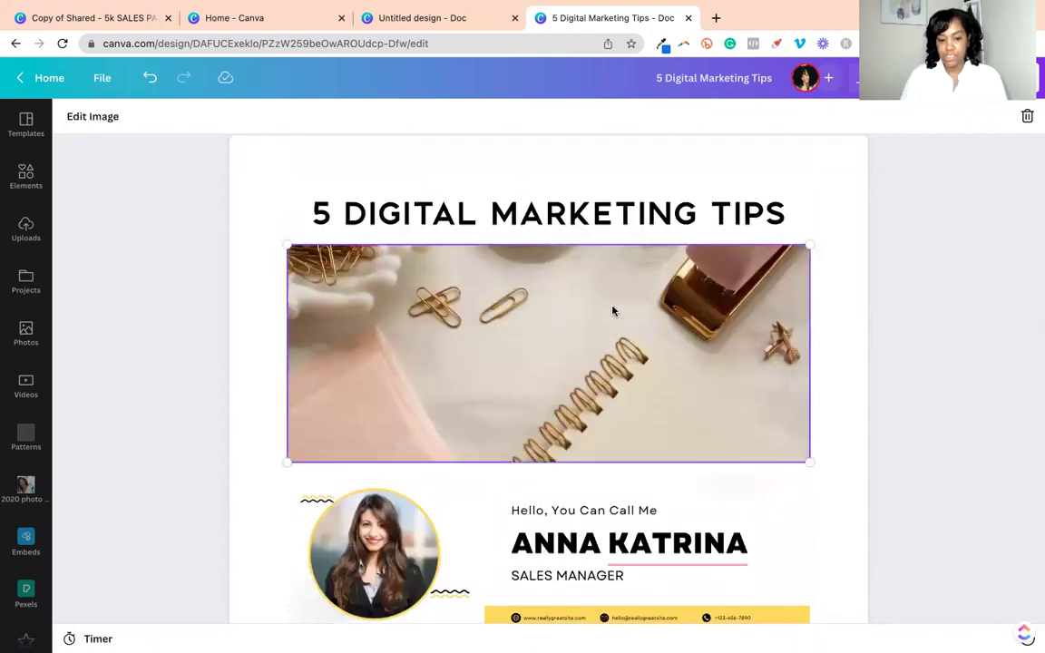
pyautogui.press('Delete')
pyautogui.moveTo(502, 565); pyautogui.dragTo(793, 551)
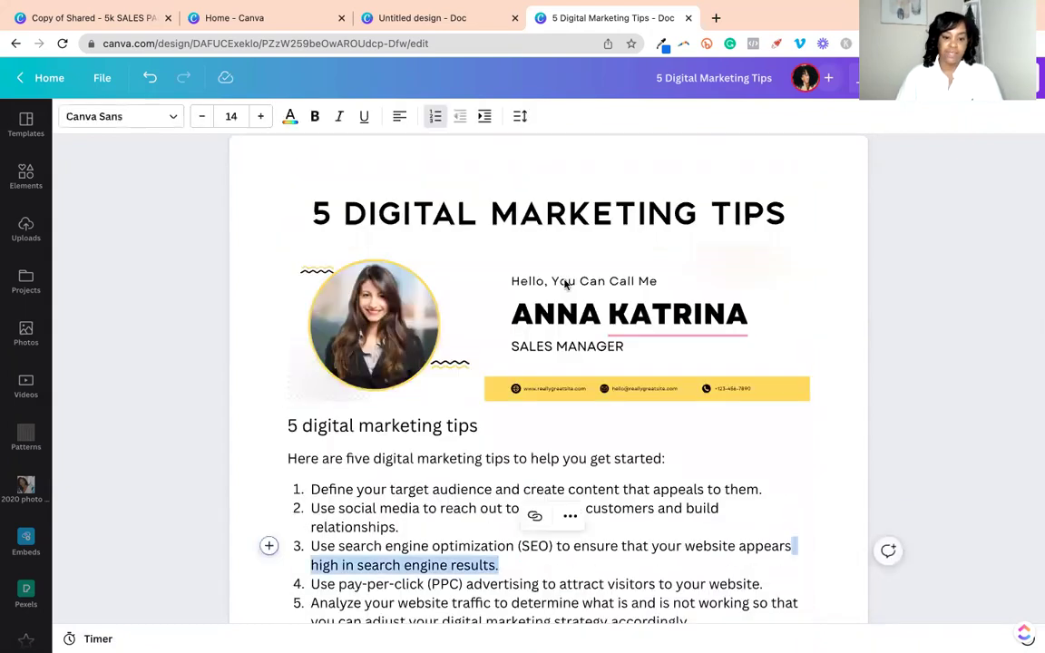
# - Shrink the sales manager banner slightly so it is about as wide as the document title, and deselect it
pyautogui.click(527, 286)
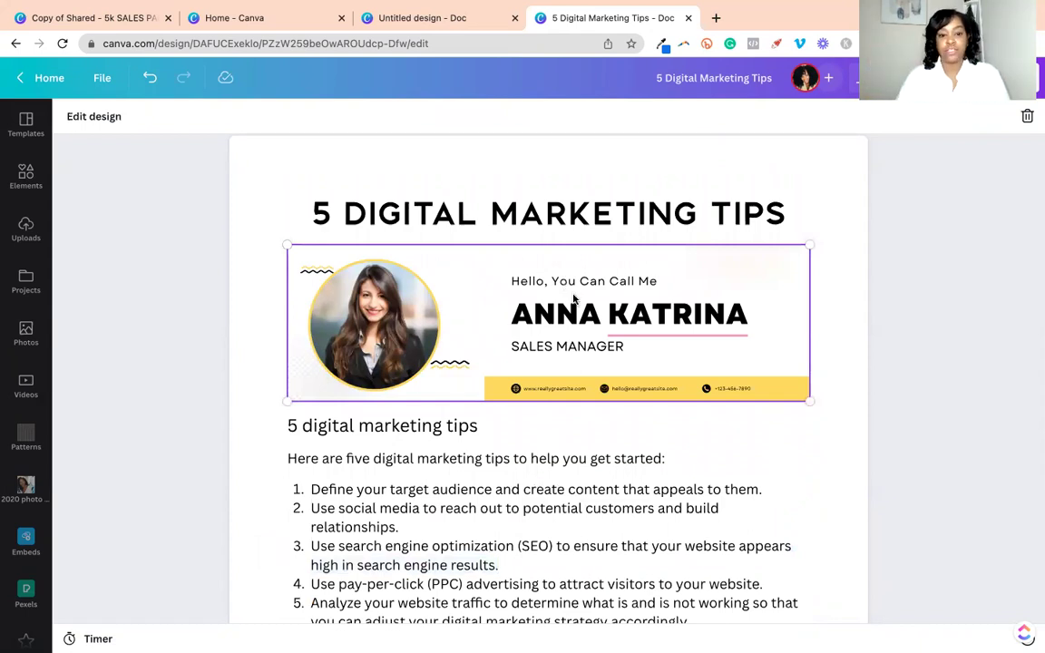
pyautogui.moveTo(326, 256)
pyautogui.mouseDown()
pyautogui.moveTo(382, 259)
pyautogui.moveTo(311, 257)
pyautogui.mouseUp()
pyautogui.click(625, 542)
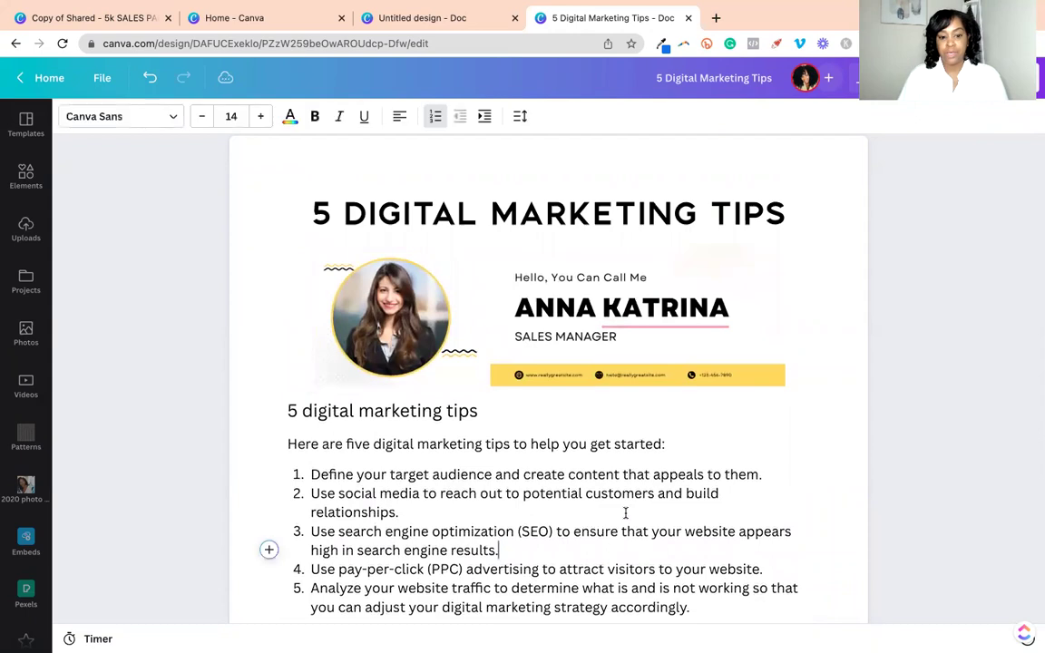
# - Examine the link options for the words "you get started" in the first list's introduction and close them without adding a link
pyautogui.scroll(-3, 591, 479)
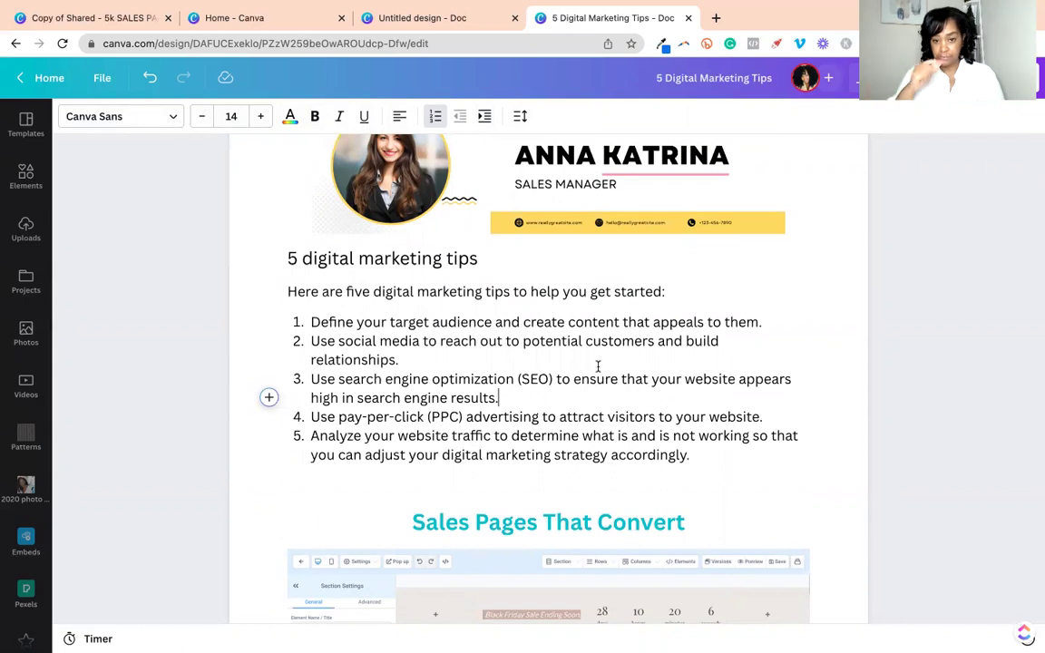
pyautogui.scroll(-1, 568, 375)
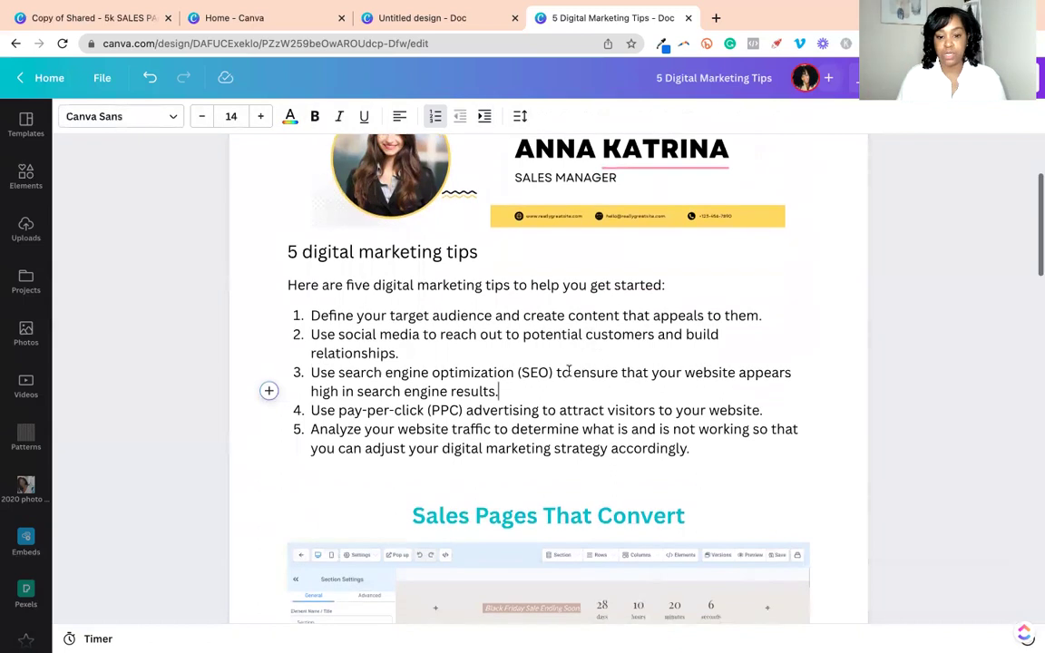
pyautogui.moveTo(664, 284); pyautogui.dragTo(563, 285)
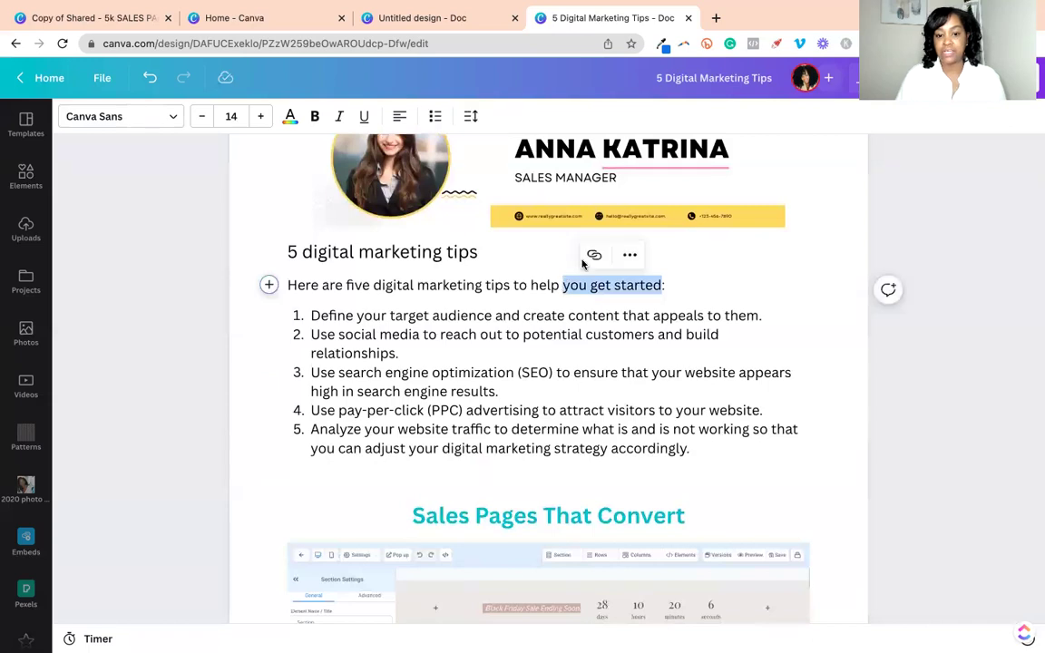
pyautogui.click(594, 258)
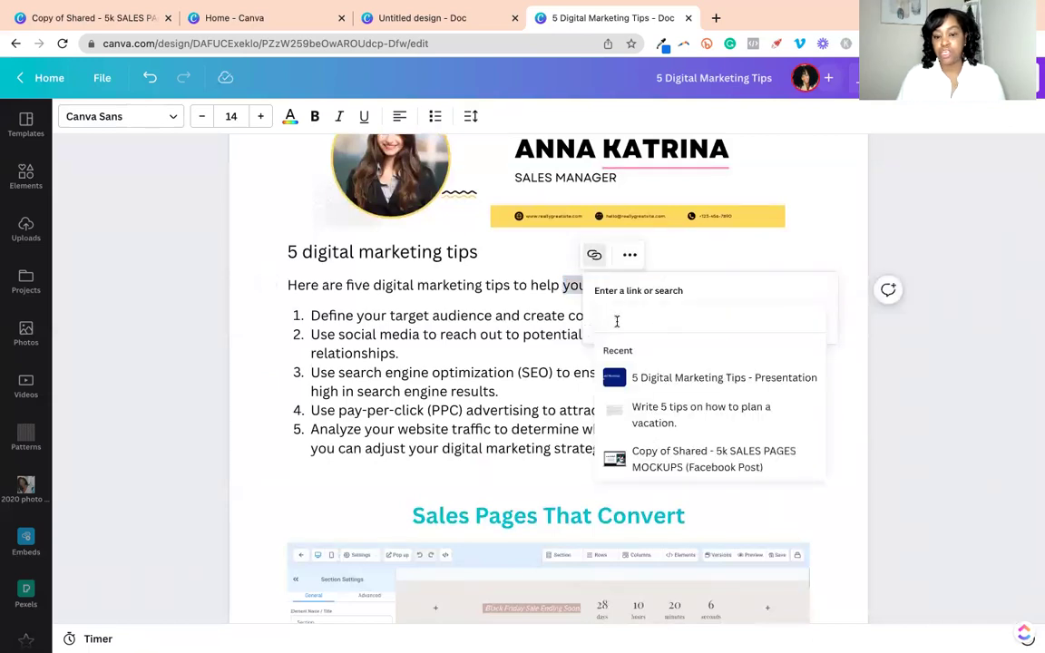
pyautogui.press('Escape')
pyautogui.click(583, 277)
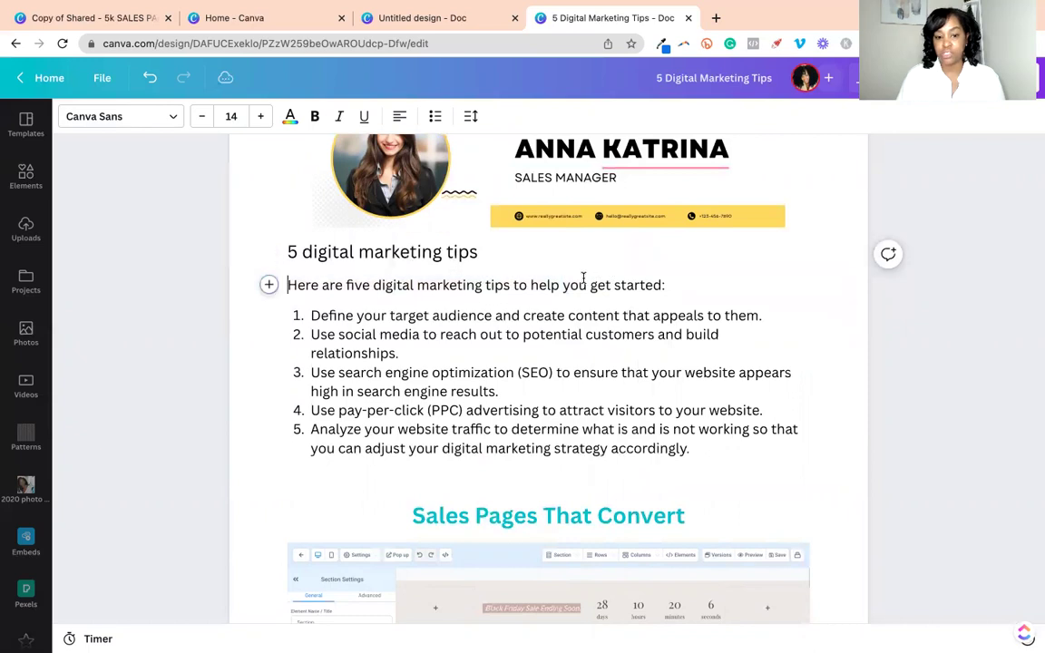
# - Examine the additional options for the words "help you get started:" in the first list's introduction and close them without applying any
pyautogui.moveTo(667, 285); pyautogui.dragTo(530, 285)
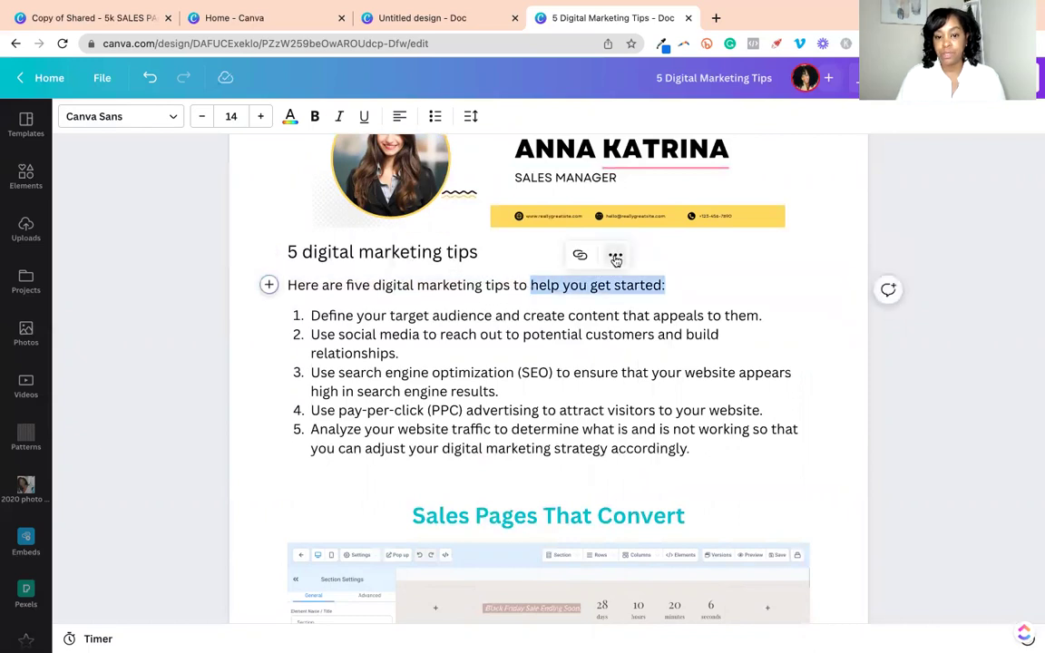
pyautogui.click(615, 257)
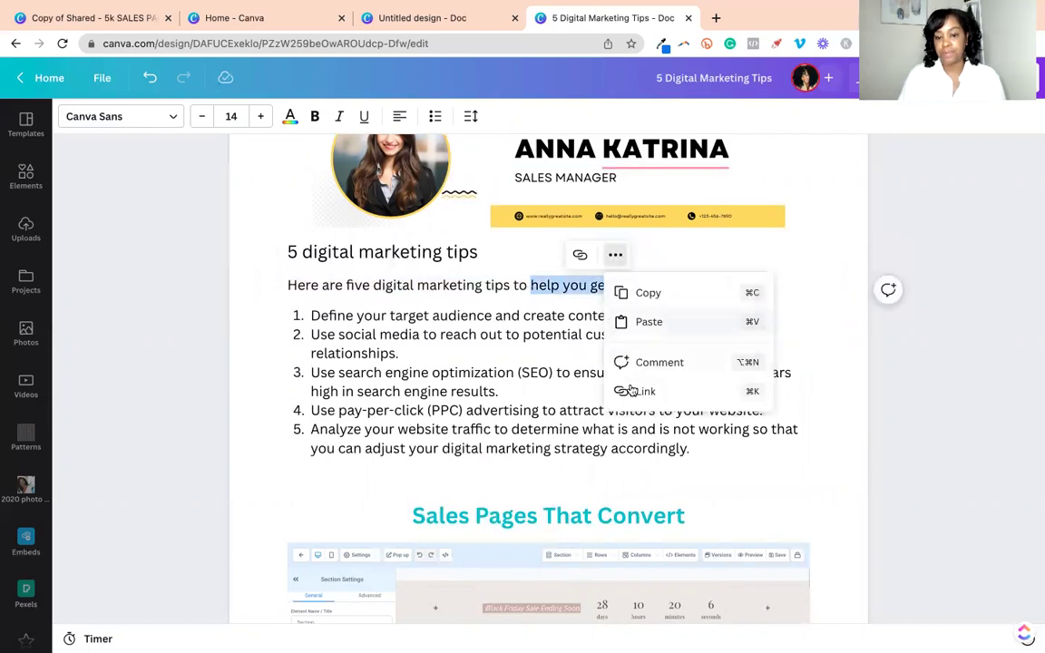
pyautogui.click(481, 410)
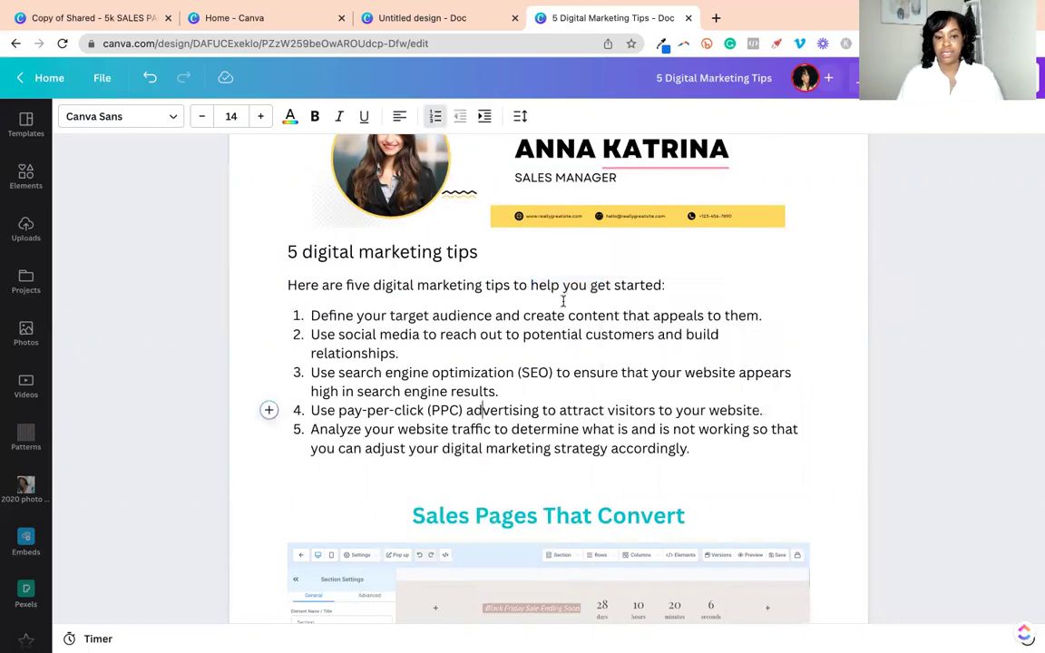
# - Download the document as a standard PDF in Letter size
pyautogui.scroll(3, 562, 300)
pyautogui.scroll(-5, 565, 303)
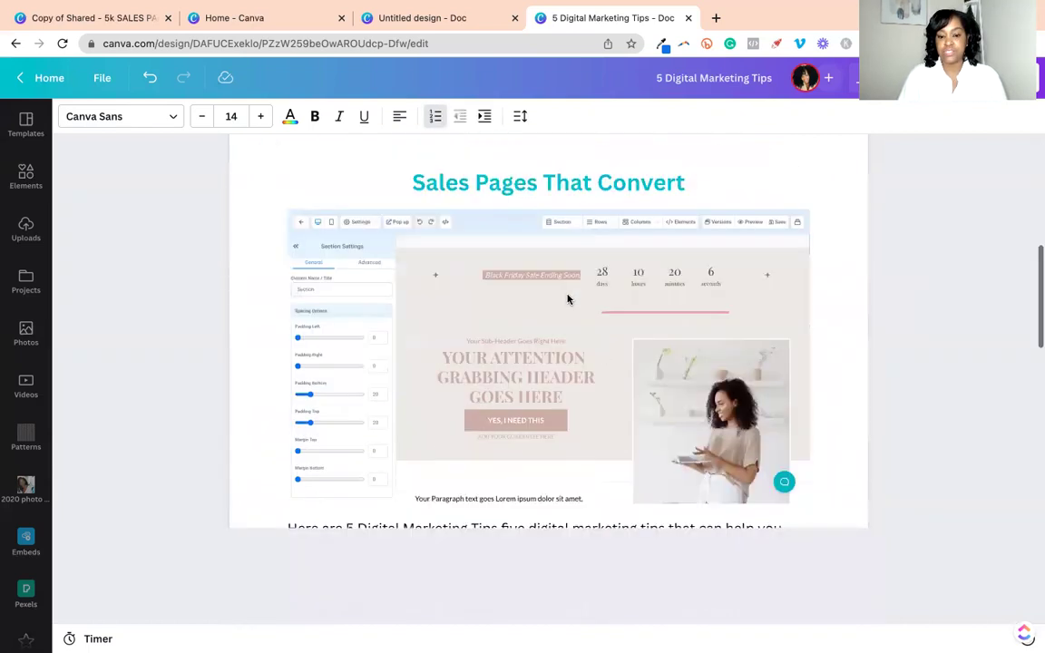
pyautogui.scroll(-5, 568, 299)
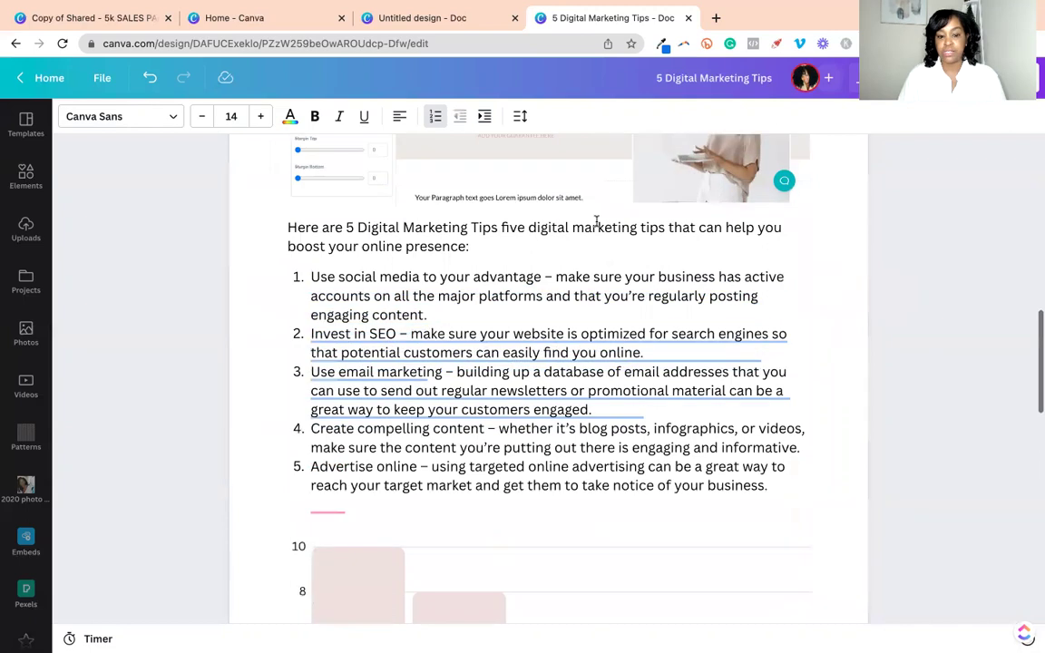
pyautogui.scroll(-5, 597, 214)
pyautogui.scroll(12, 580, 209)
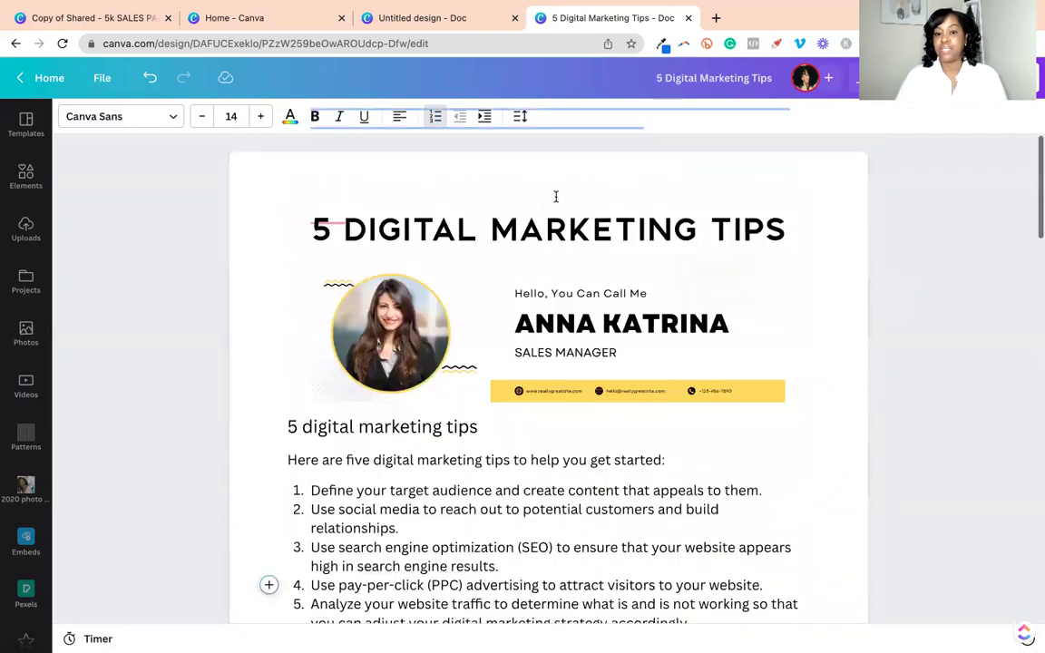
pyautogui.scroll(-1, 556, 196)
pyautogui.click(989, 77)
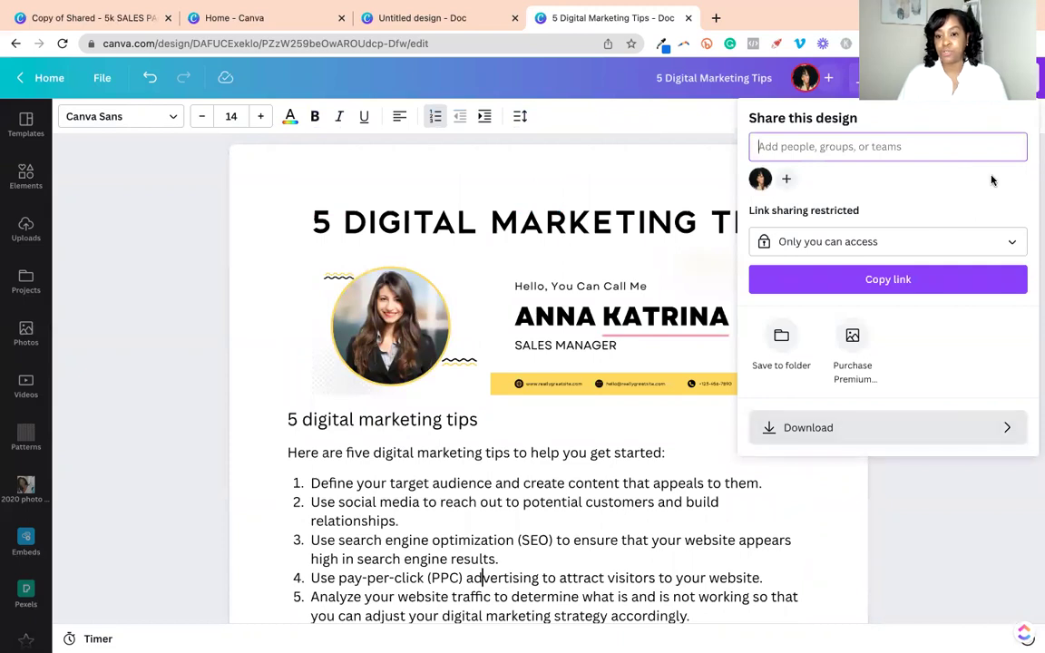
pyautogui.click(993, 427)
pyautogui.click(879, 238)
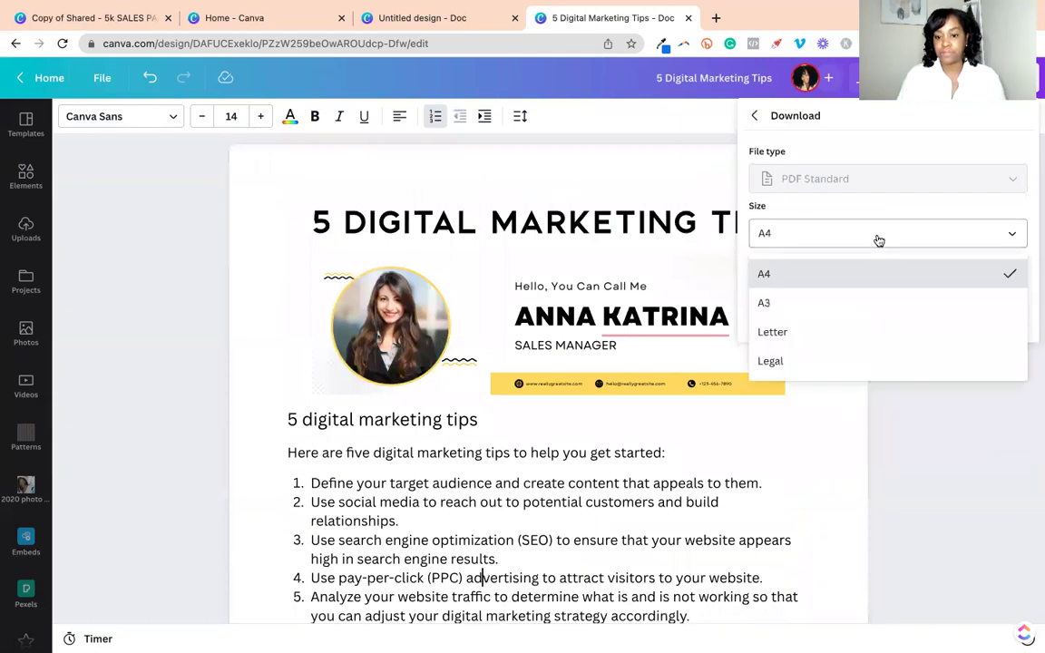
pyautogui.click(799, 332)
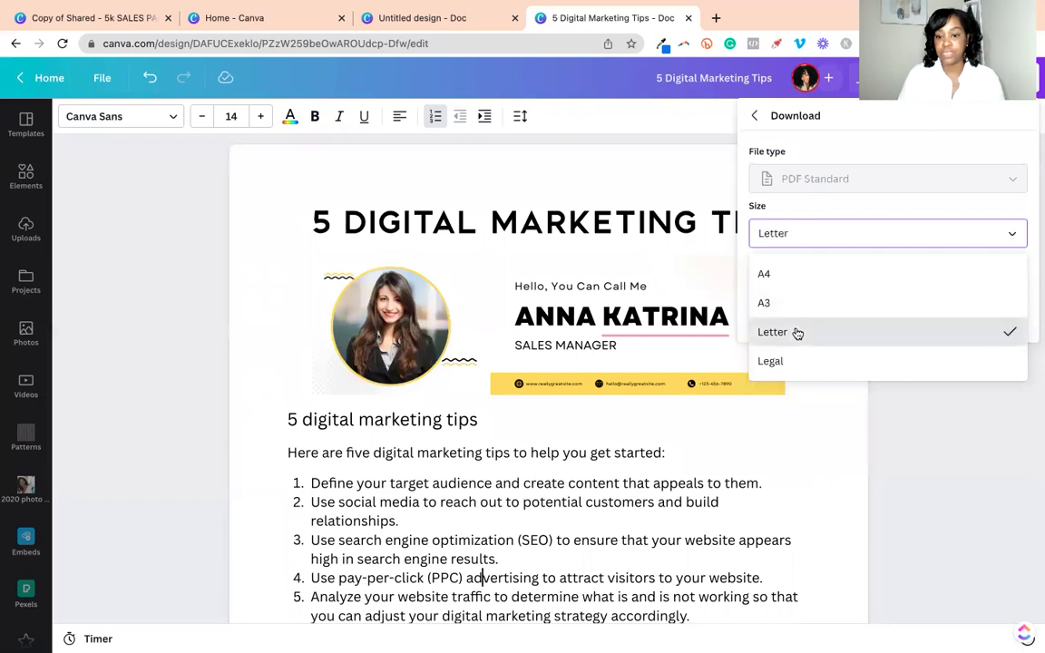
pyautogui.click(874, 311)
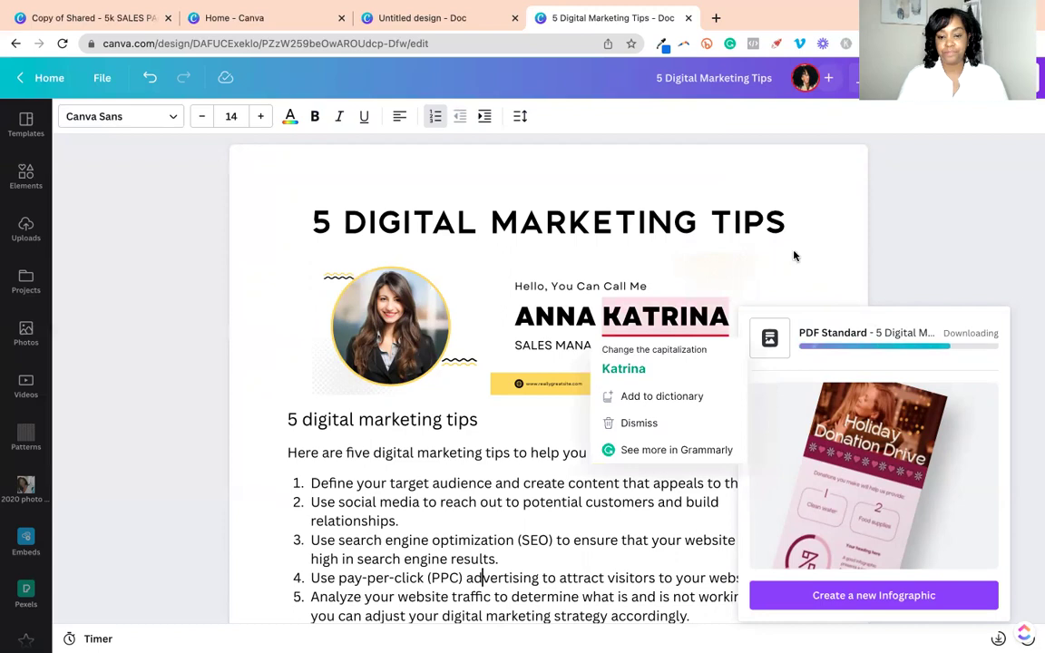
# - Open the downloaded PDF and examine how the banner, sales page image, chart, linked text and video are laid out across its pages
pyautogui.scroll(-2, 372, 516)
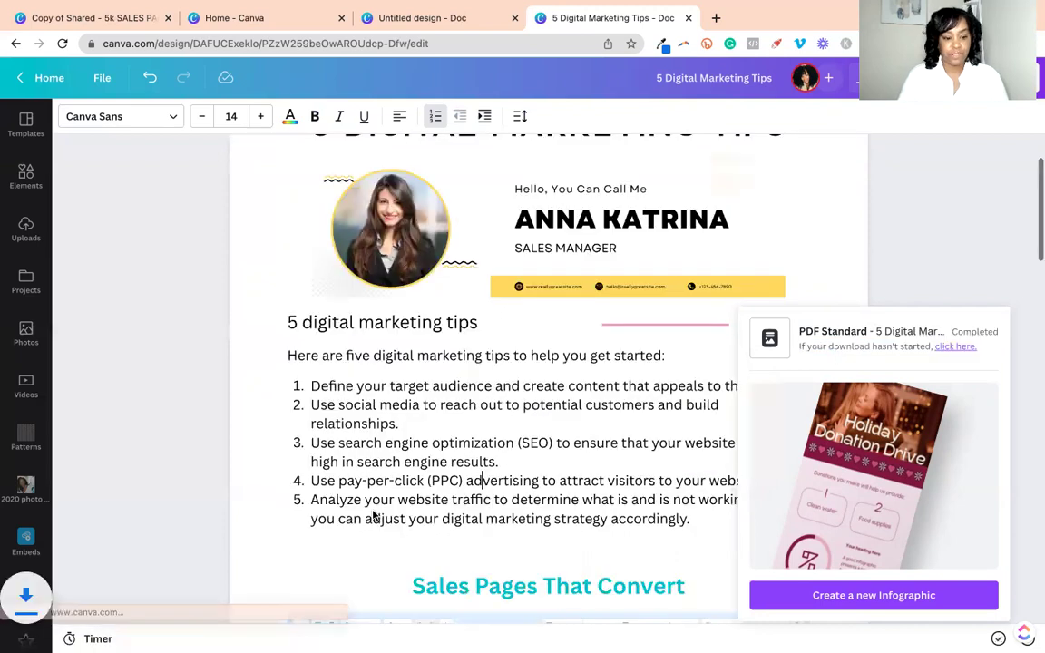
pyautogui.scroll(-4, 372, 516)
pyautogui.click(82, 633)
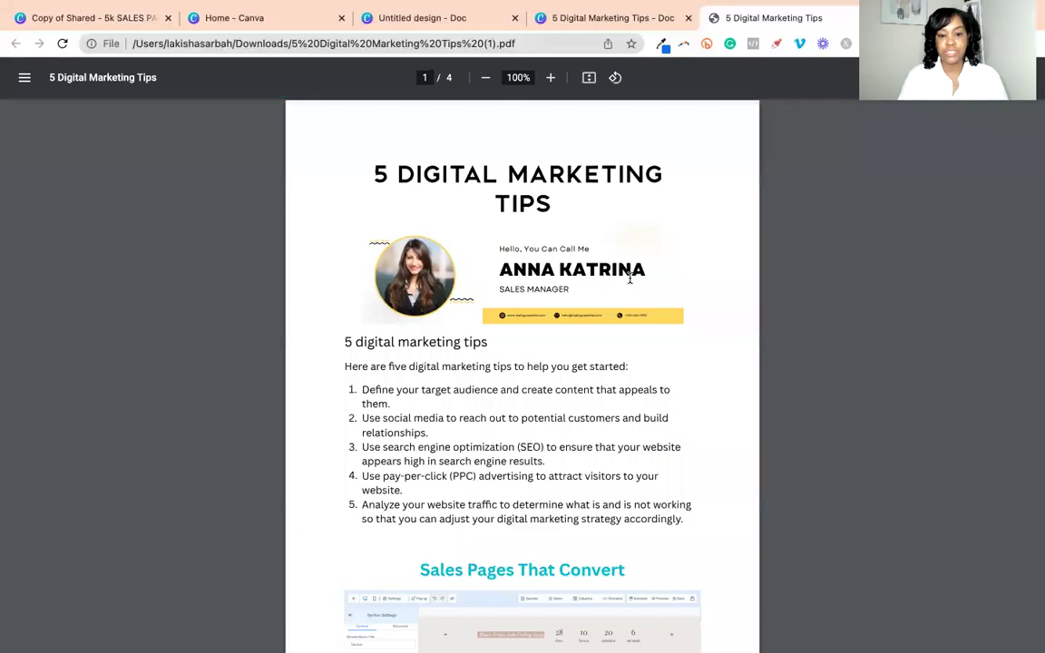
pyautogui.scroll(-1, 594, 353)
pyautogui.scroll(-5, 593, 352)
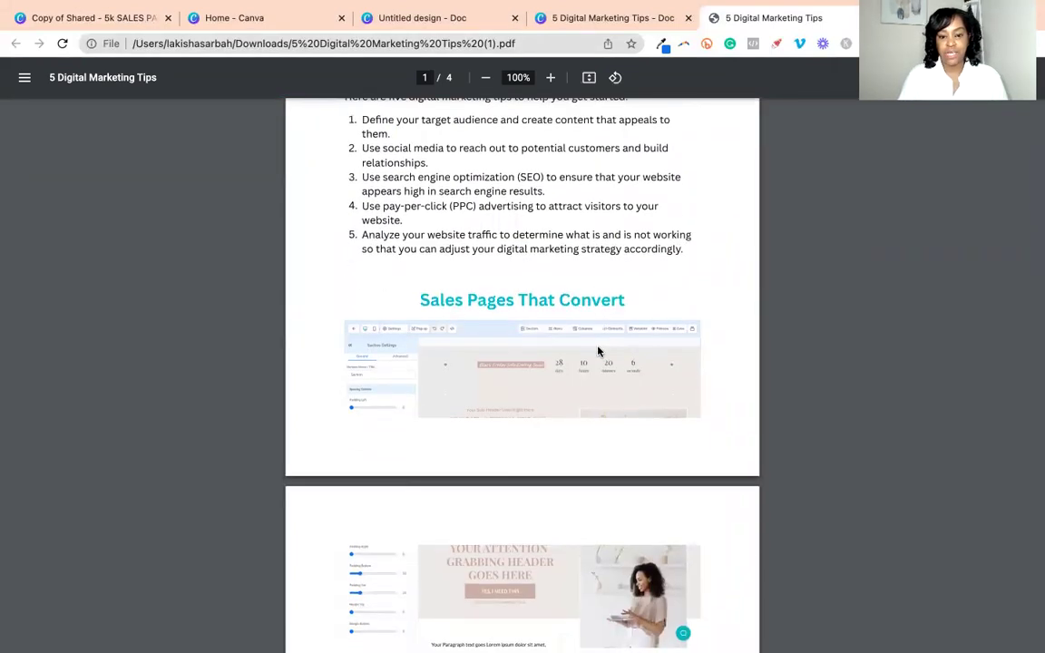
pyautogui.scroll(-3, 599, 350)
pyautogui.scroll(1, 590, 359)
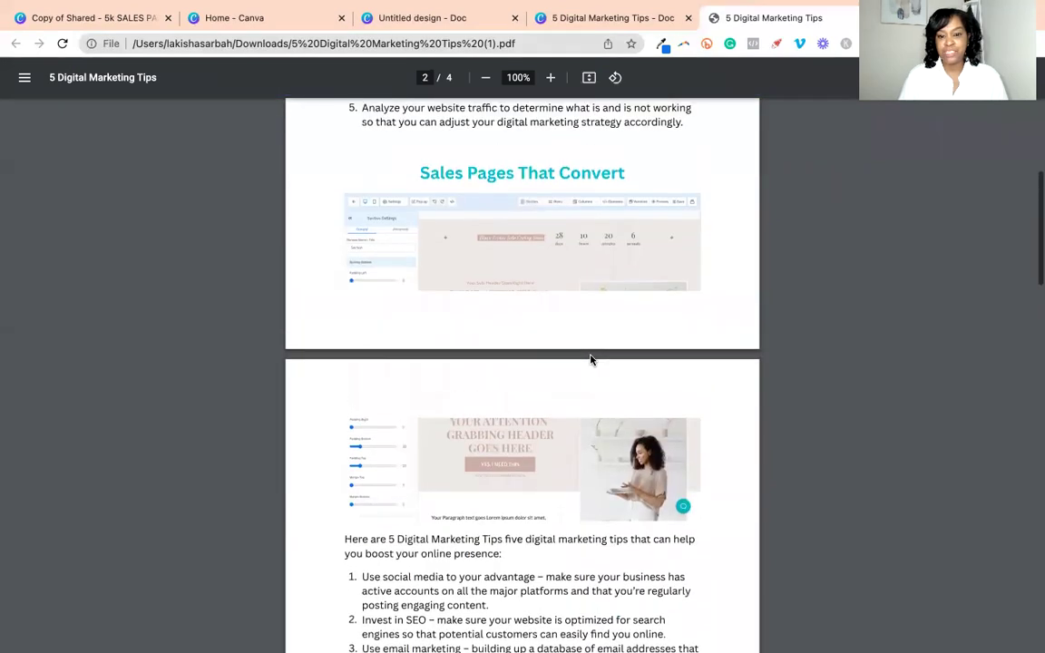
pyautogui.scroll(2, 590, 359)
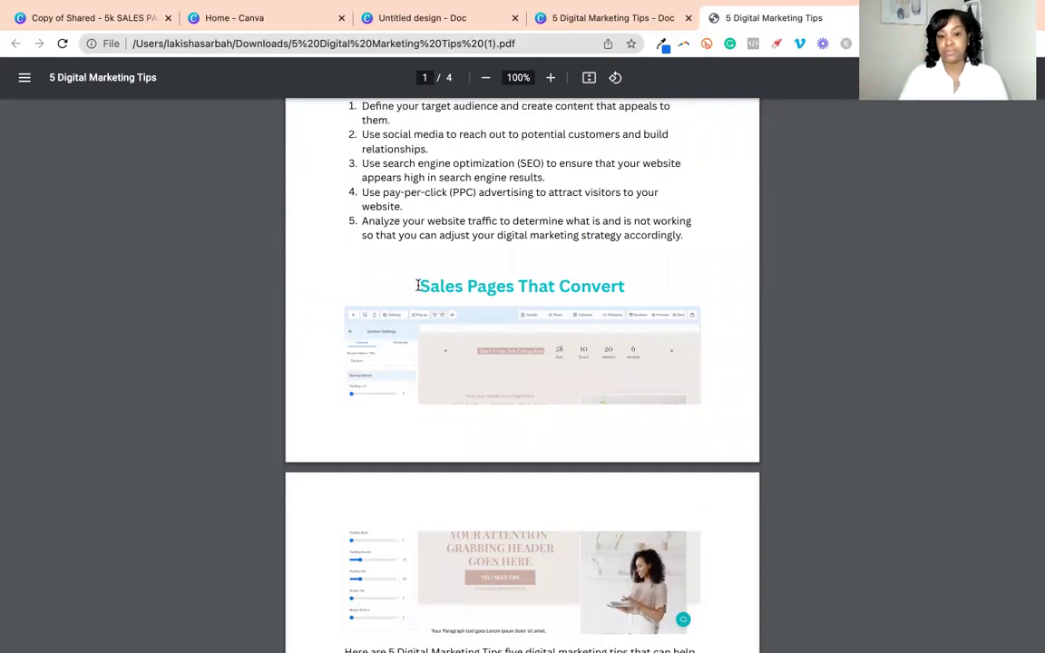
pyautogui.scroll(-3, 559, 269)
pyautogui.scroll(-6, 556, 332)
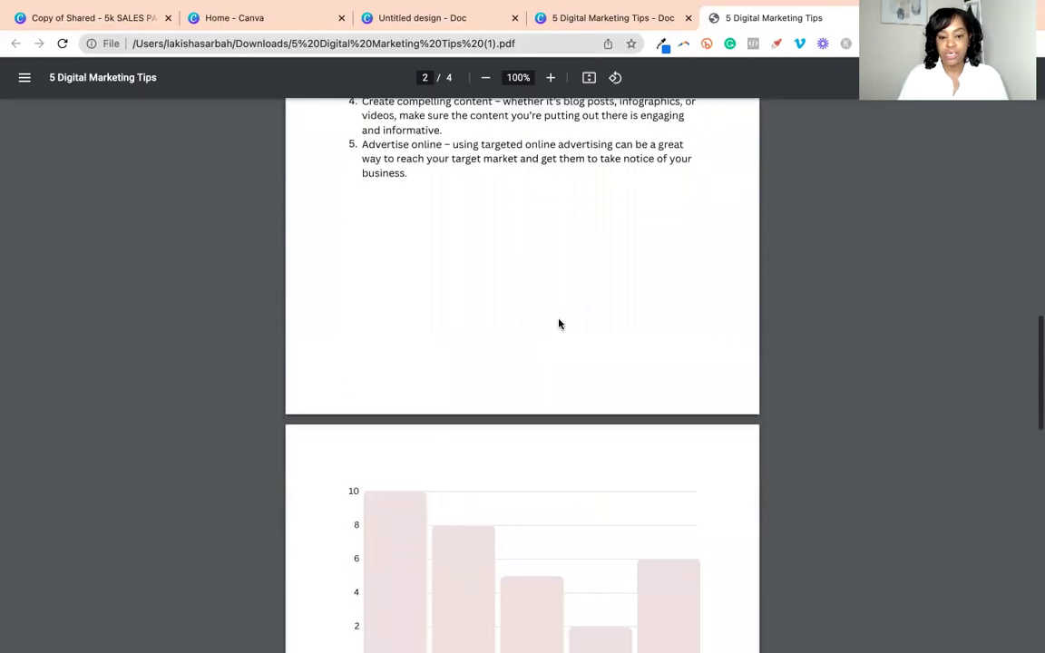
pyautogui.scroll(-5, 559, 324)
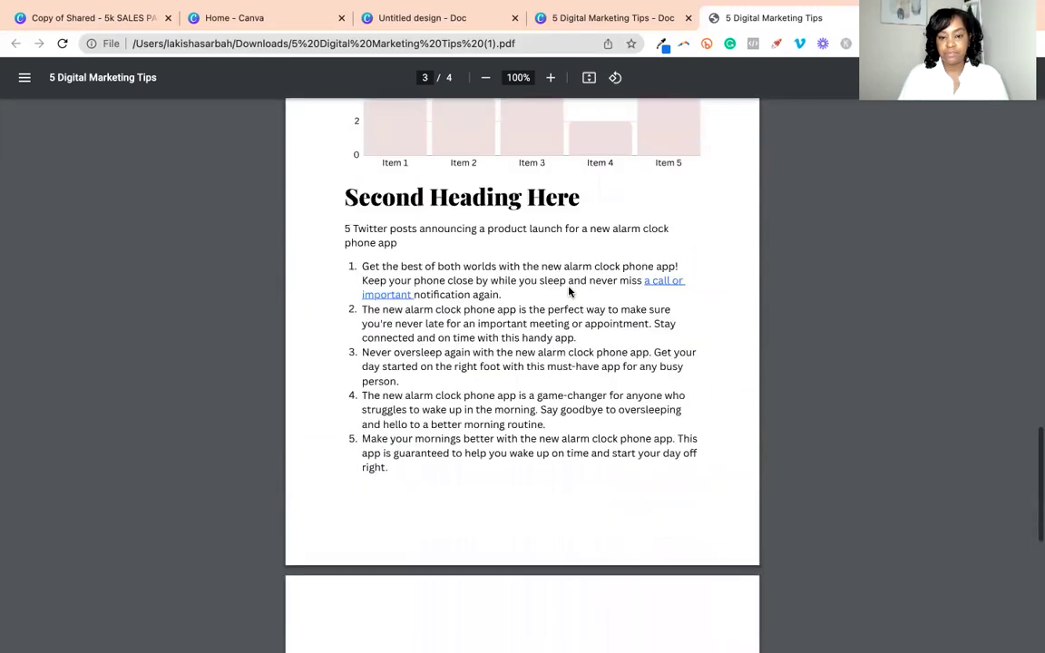
pyautogui.scroll(-1, 570, 291)
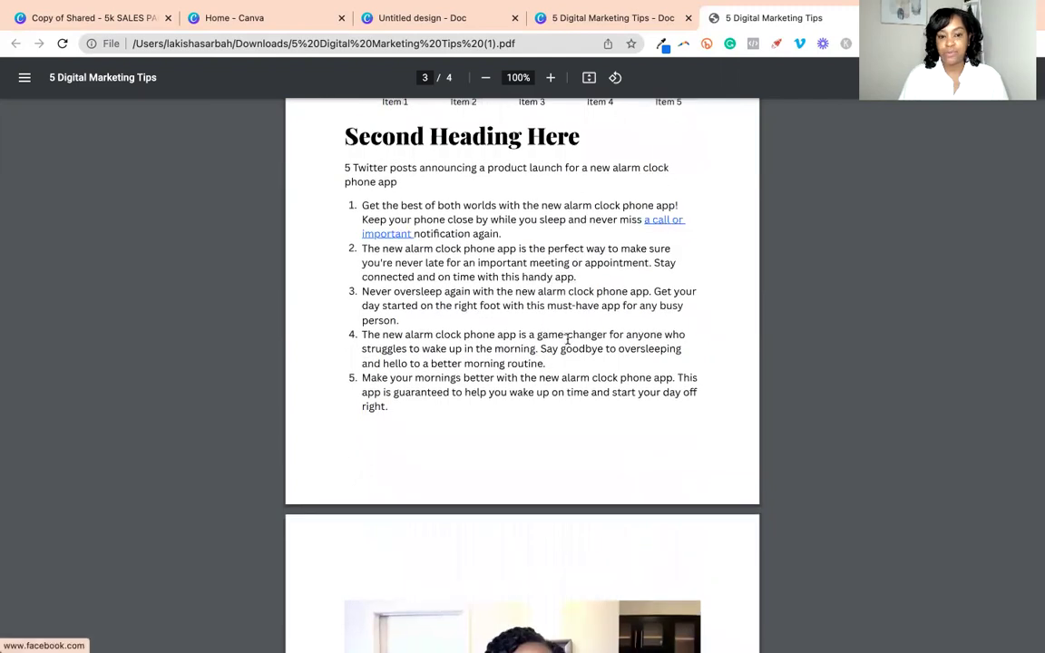
pyautogui.scroll(-5, 568, 339)
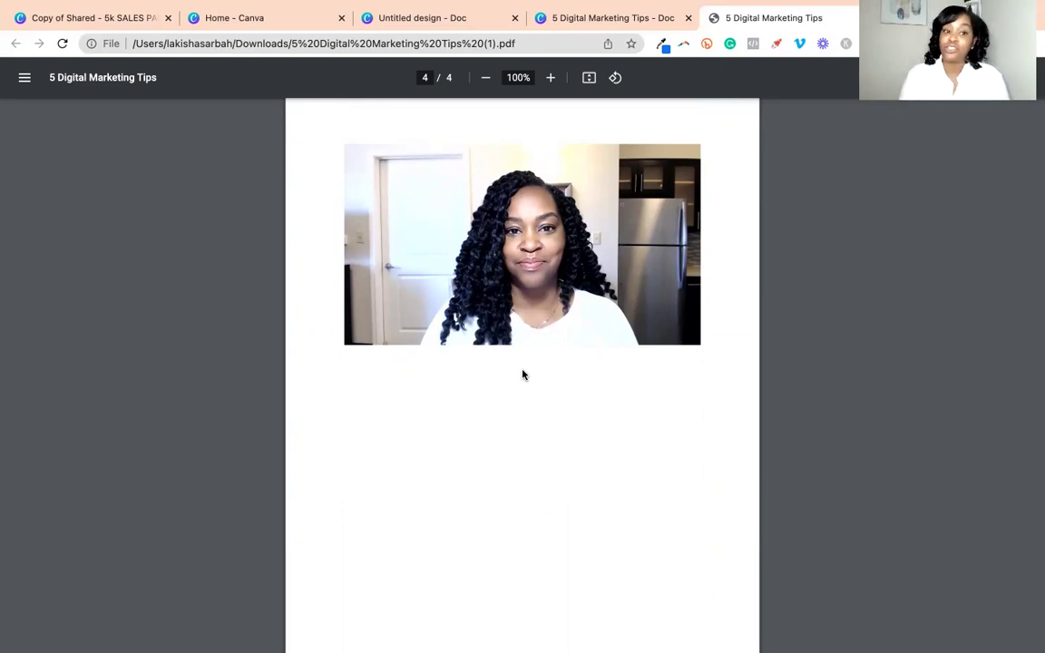
pyautogui.scroll(20, 381, 342)
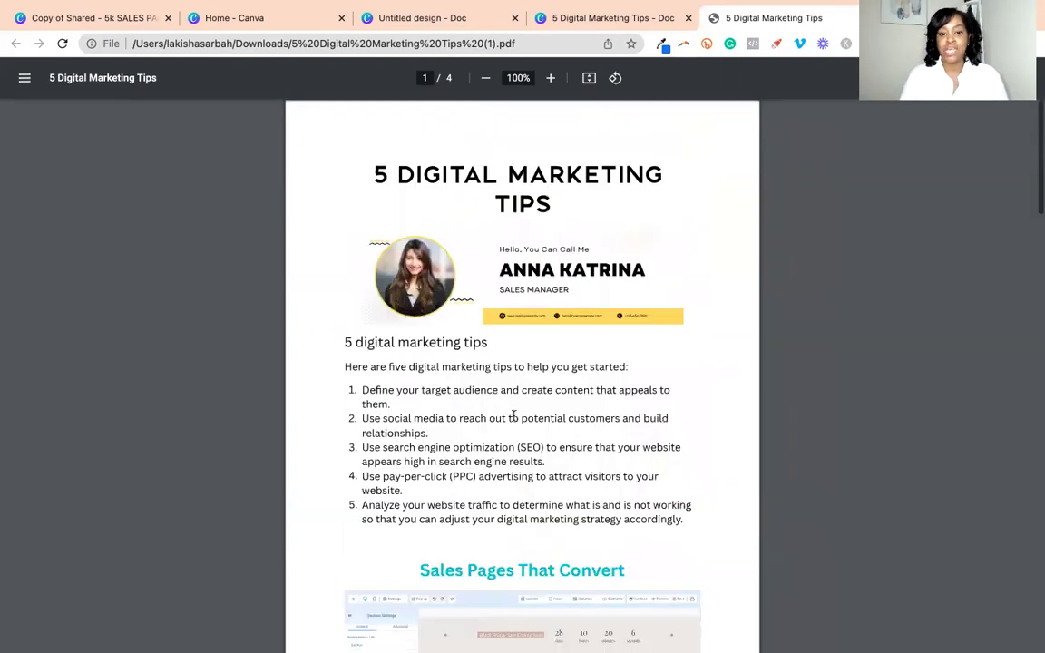
# - Switch from the PDF back to the Canva home page
pyautogui.click(283, 17)
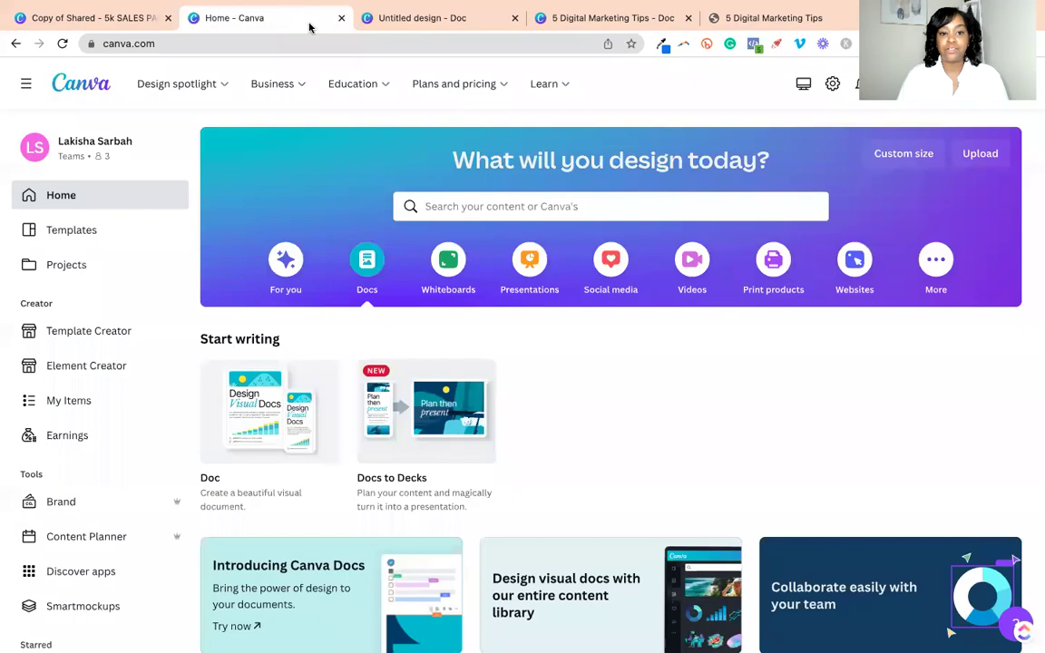